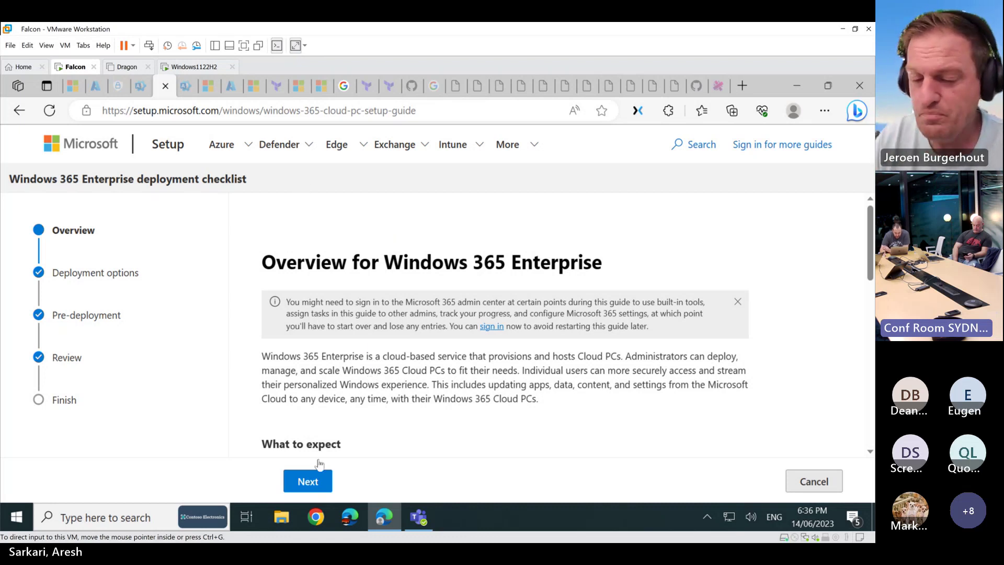
Advance the Windows 365 guide past the Overview to the Cloud PC deployment option page.
{"action": "left_click", "coordinate": [317, 482]}
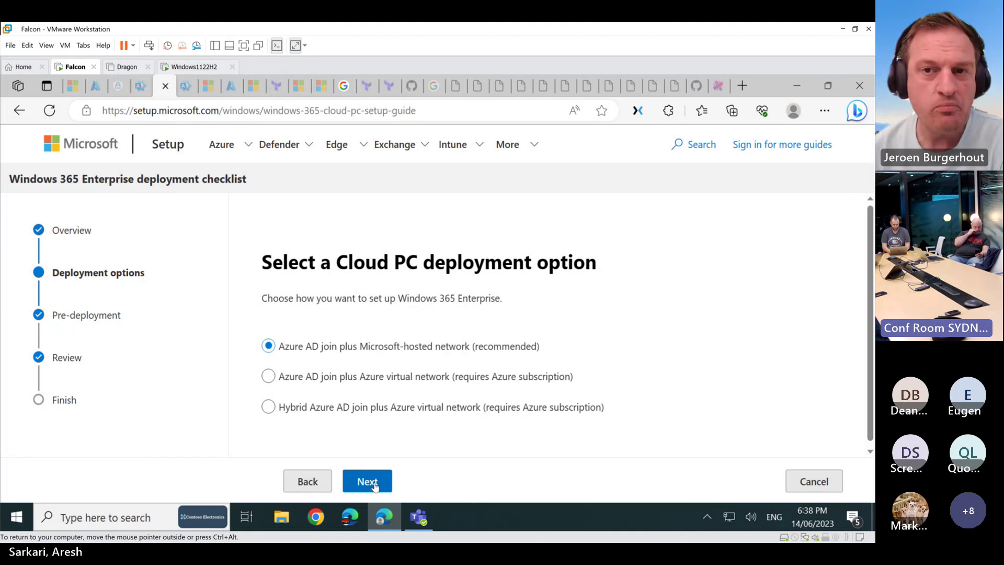
Keep Azure AD join with Microsoft-hosted network and continue to Review identity features.
{"action": "left_click", "coordinate": [373, 484]}
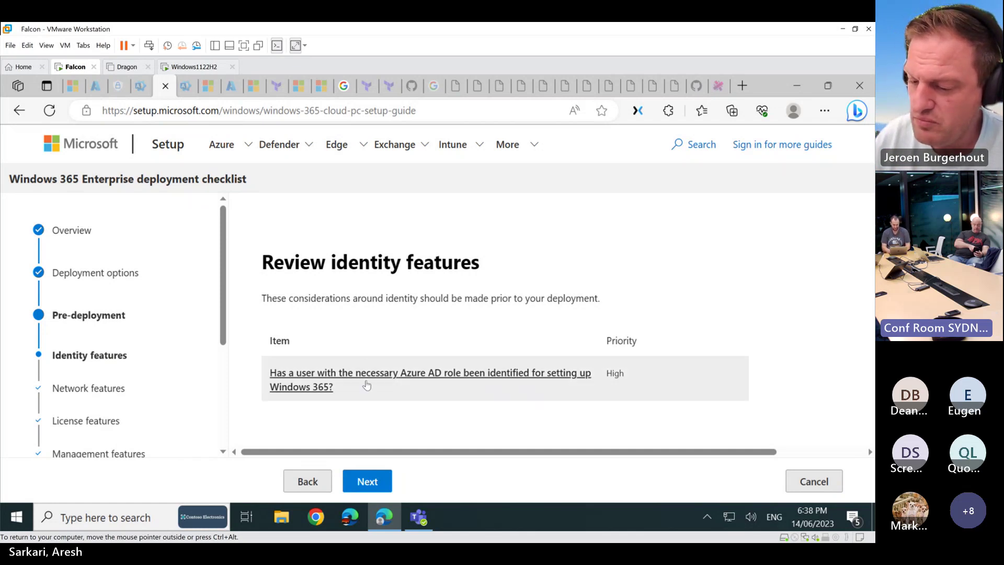
Open Review network features and read through its three Low-priority networking considerations.
{"action": "left_click", "coordinate": [375, 483]}
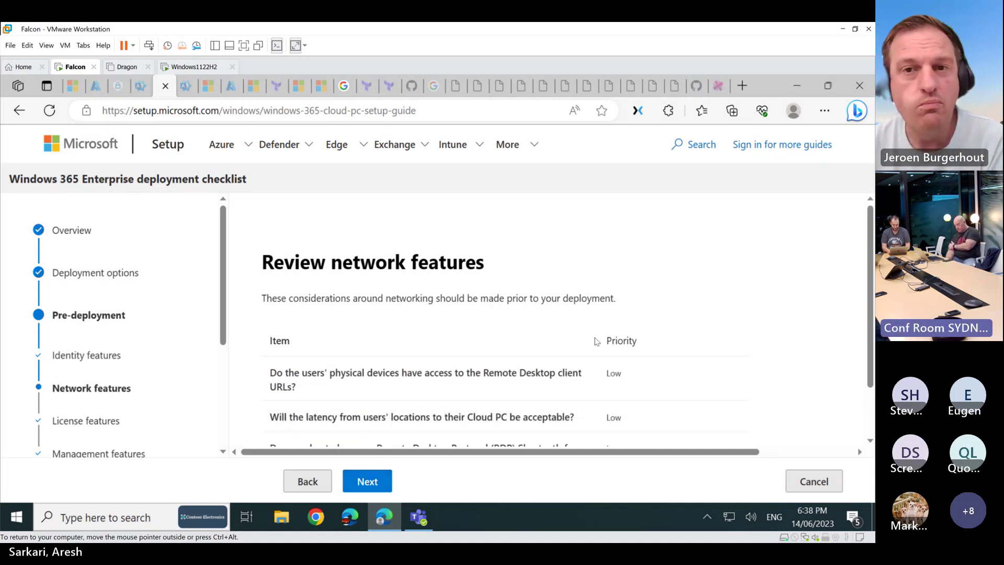
{"action": "scroll", "coordinate": [674, 400], "scroll_direction": "down", "scroll_amount": 1}
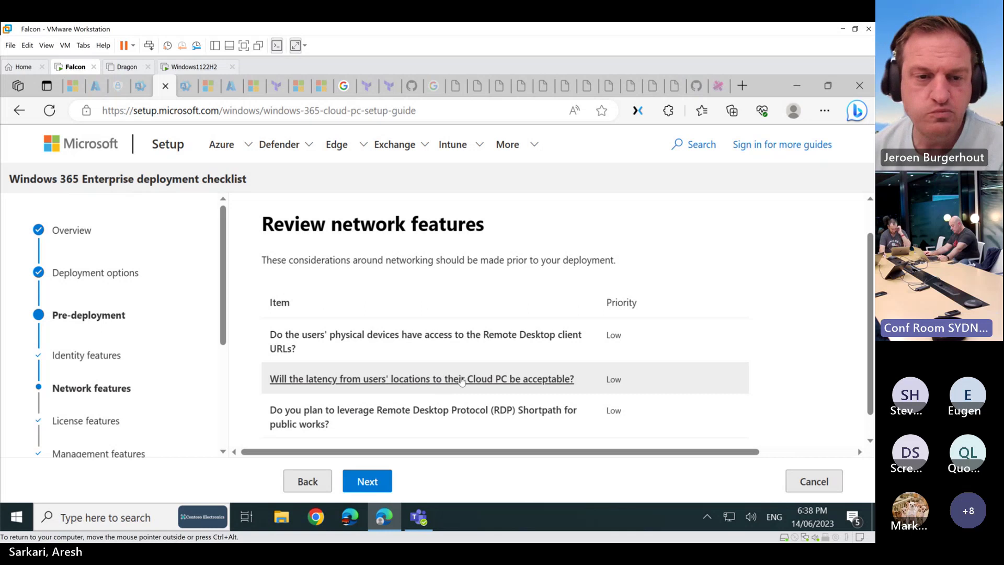
{"action": "scroll", "coordinate": [461, 381], "scroll_direction": "down", "scroll_amount": 1}
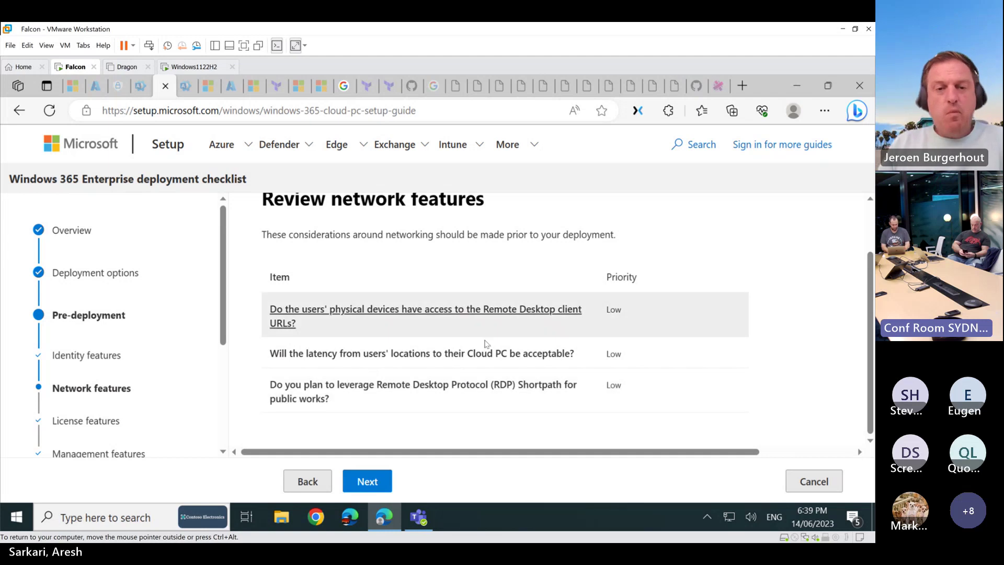
Continue to Review license features, showing one High-priority licensing item and one Optional resize item.
{"action": "left_click", "coordinate": [355, 491]}
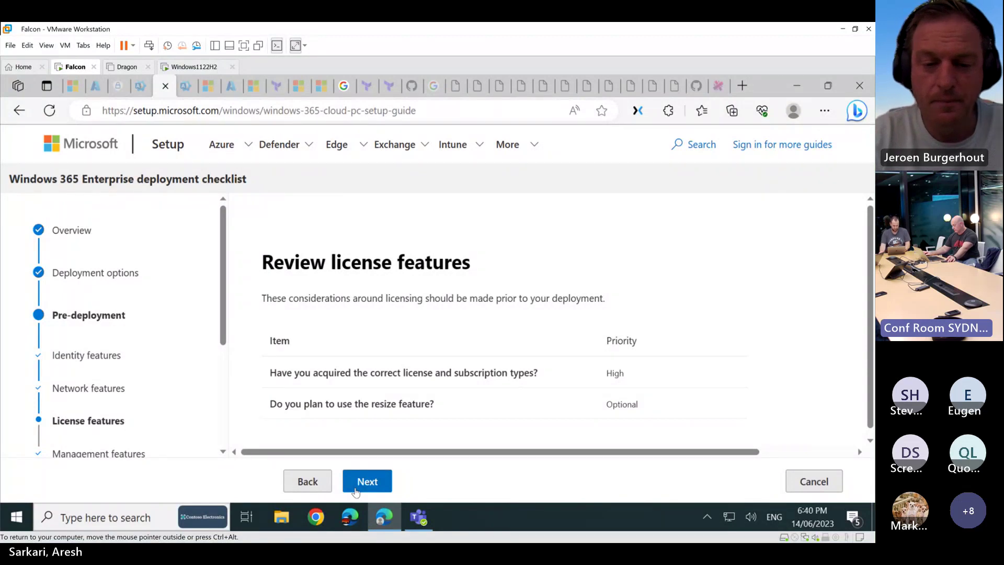
Open Review management features and scroll through its considerations and the checklist down to Finish.
{"action": "left_click", "coordinate": [355, 491]}
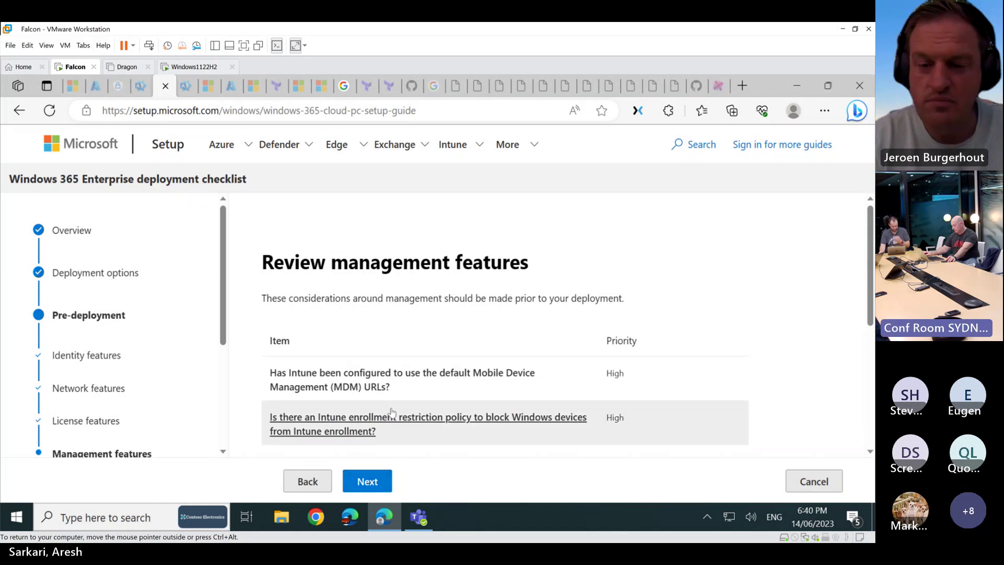
{"action": "scroll", "coordinate": [393, 416], "scroll_direction": "down", "scroll_amount": 1}
{"action": "scroll", "coordinate": [393, 416], "scroll_direction": "down", "scroll_amount": 1}
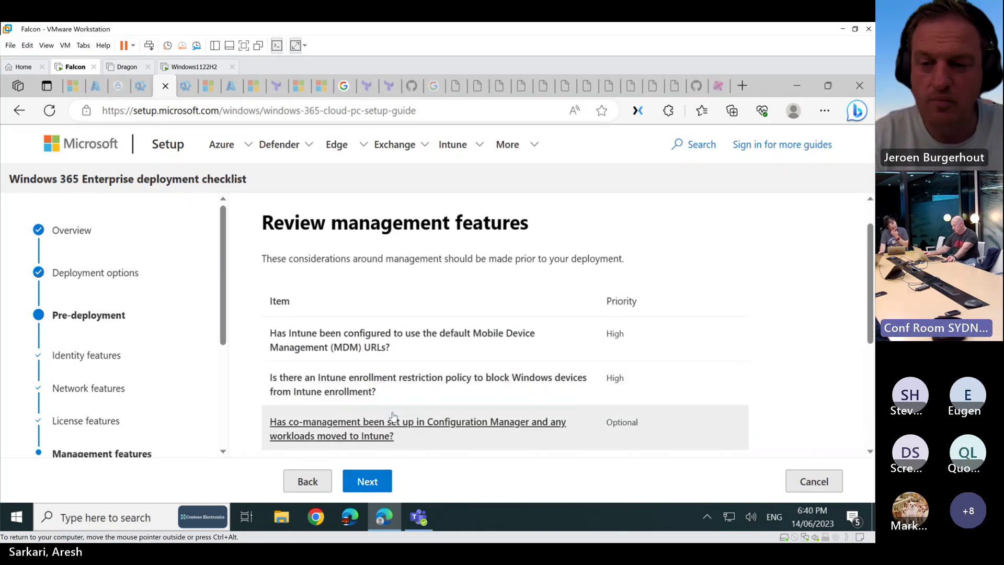
{"action": "scroll", "coordinate": [393, 418], "scroll_direction": "down", "scroll_amount": 1}
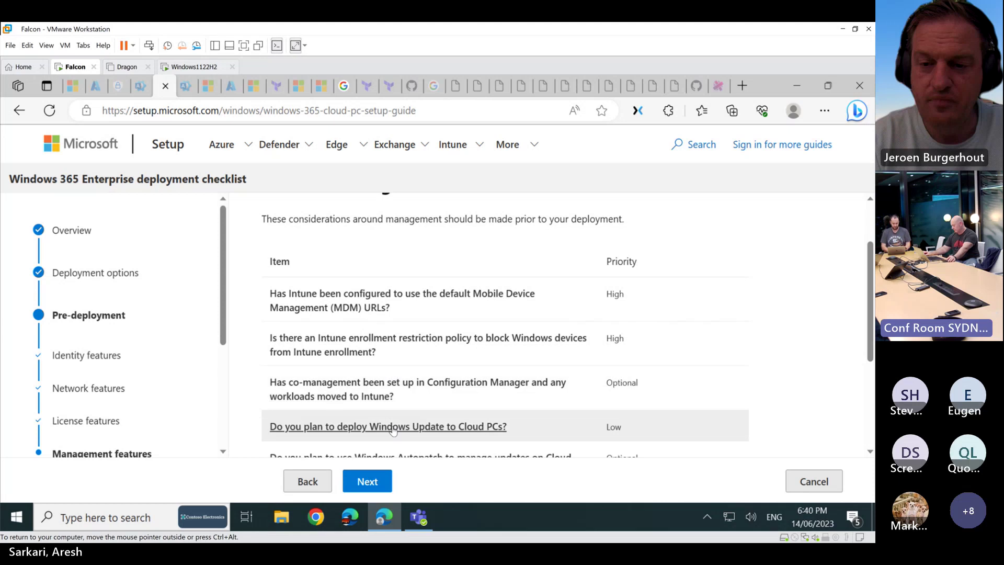
{"action": "scroll", "coordinate": [393, 431], "scroll_direction": "down", "scroll_amount": 2}
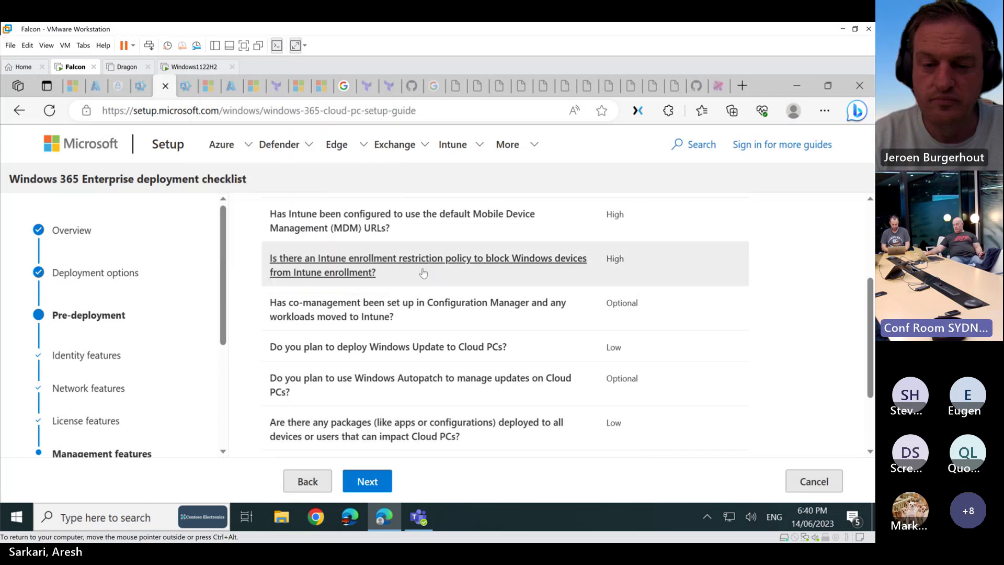
{"action": "scroll", "coordinate": [221, 335], "scroll_direction": "down", "scroll_amount": 1}
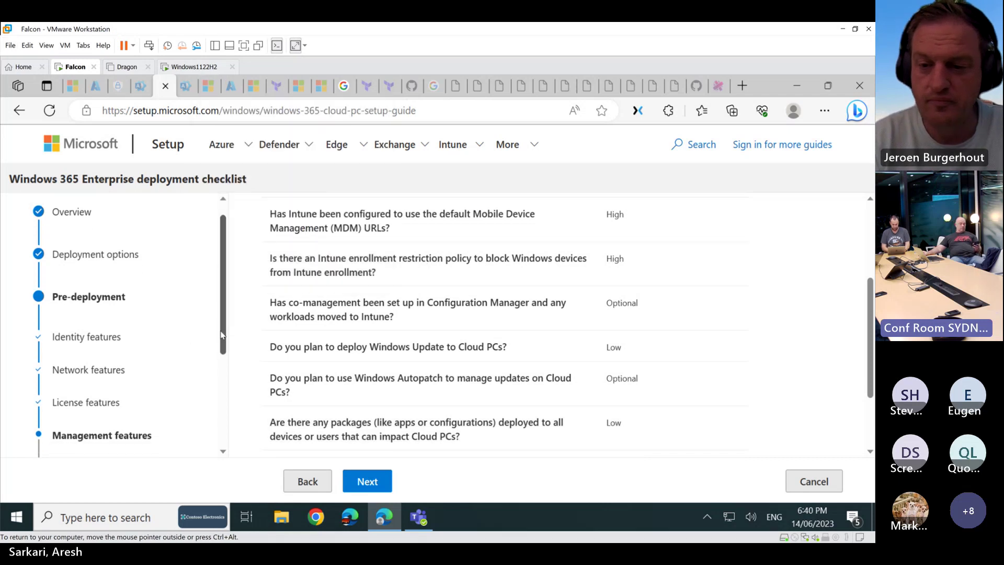
{"action": "scroll", "coordinate": [220, 335], "scroll_direction": "down", "scroll_amount": 2}
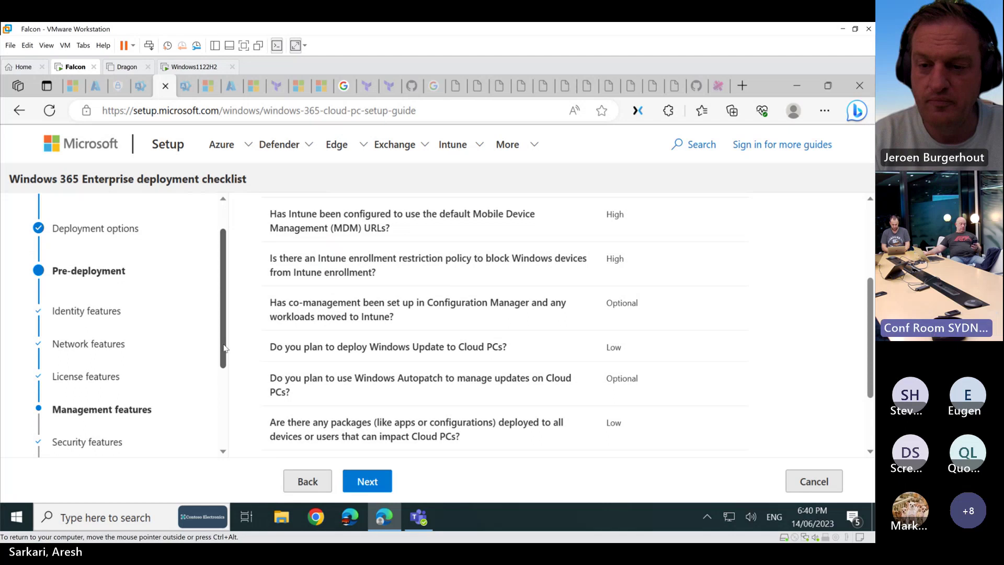
{"action": "scroll", "coordinate": [225, 348], "scroll_direction": "down", "scroll_amount": 2}
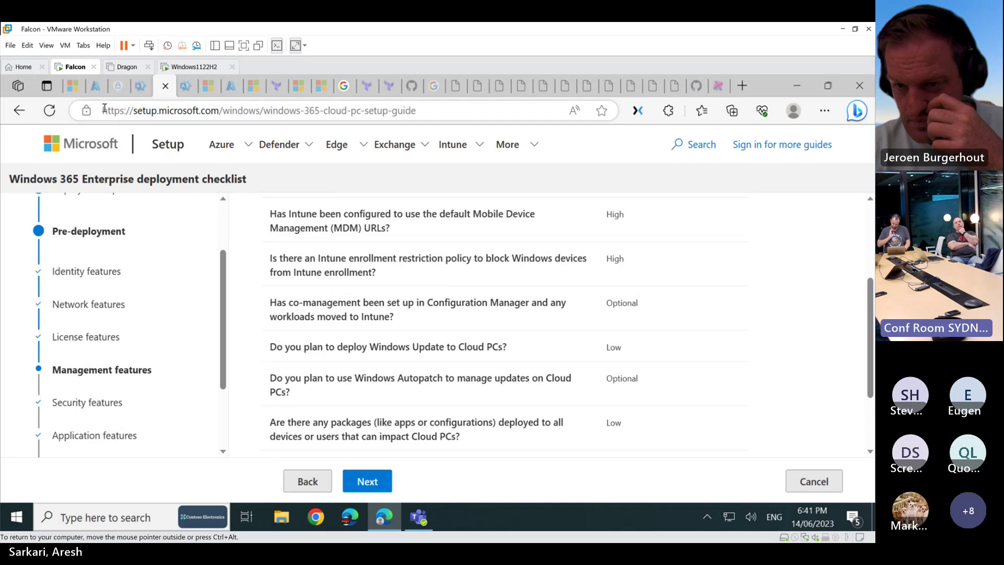
{"action": "scroll", "coordinate": [179, 373], "scroll_direction": "down", "scroll_amount": 2}
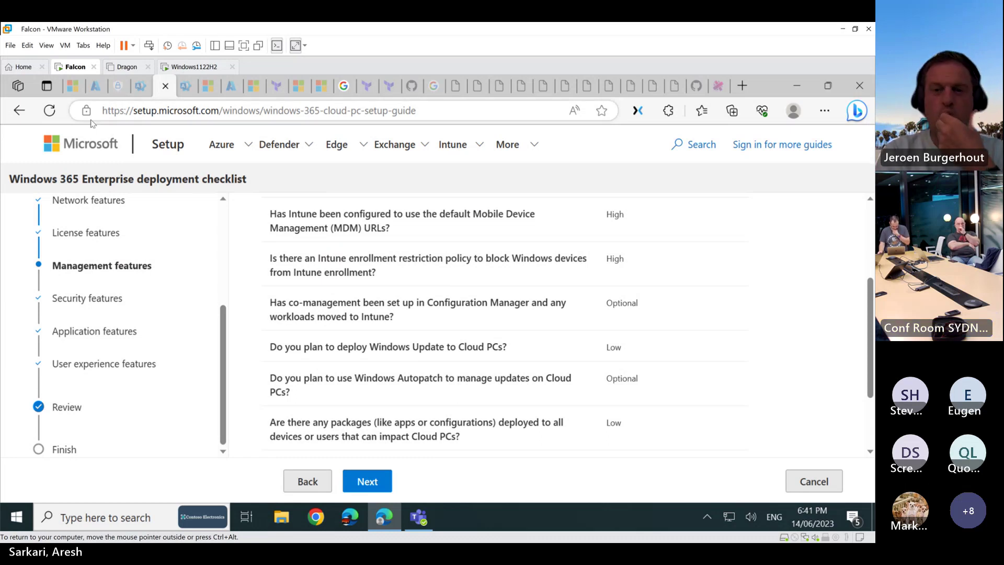
In Intune, go to Devices > Windows 365 > Provisioning policies and open Demo-CloudPC-Win10.
{"action": "left_click", "coordinate": [96, 87]}
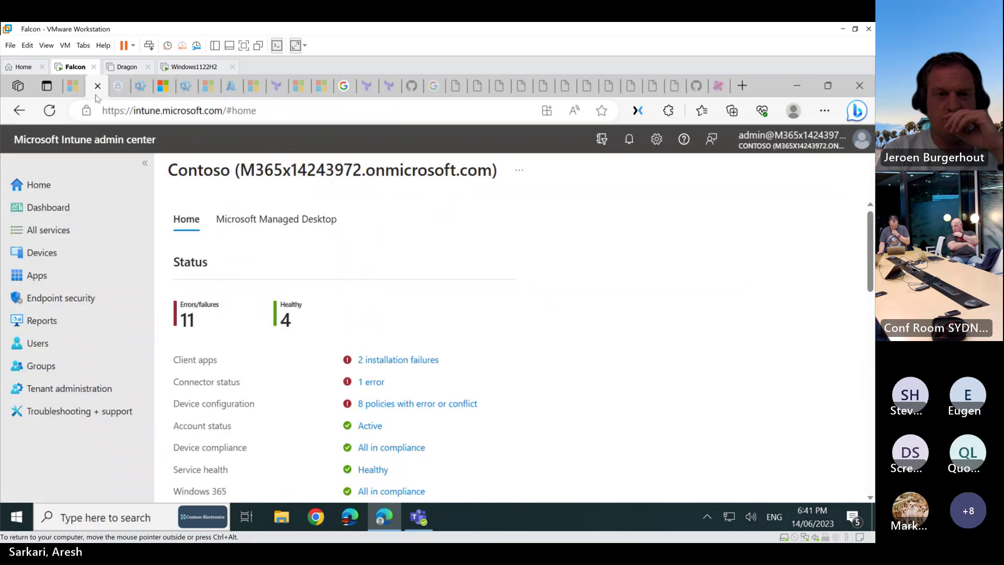
{"action": "scroll", "coordinate": [179, 410], "scroll_direction": "down", "scroll_amount": 2}
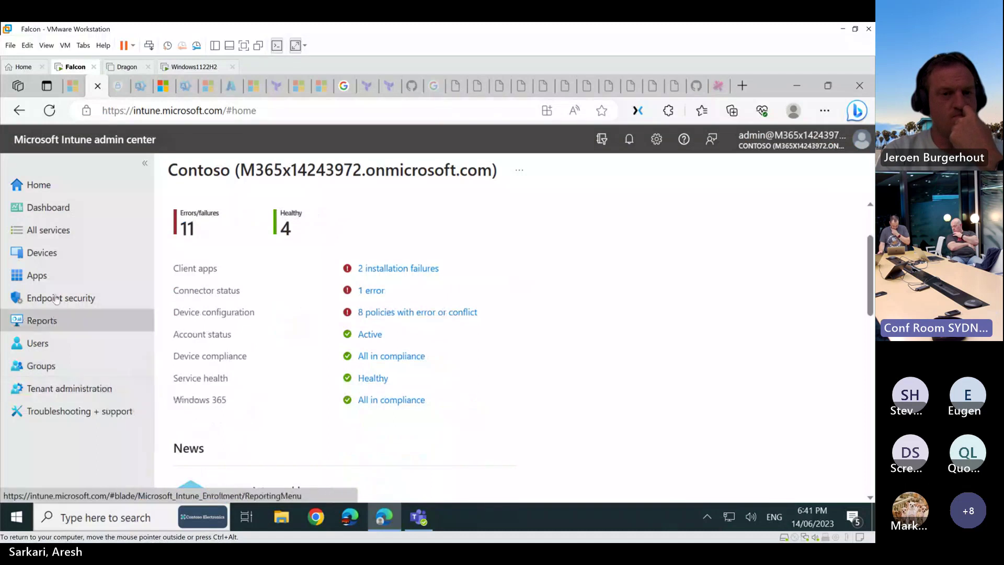
{"action": "left_click", "coordinate": [42, 253]}
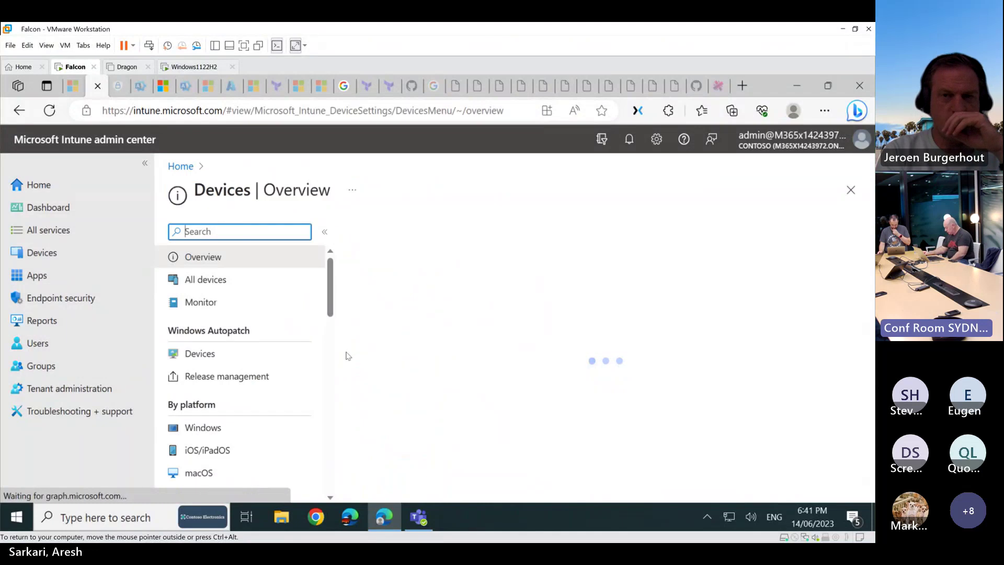
{"action": "scroll", "coordinate": [282, 381], "scroll_direction": "down", "scroll_amount": 4}
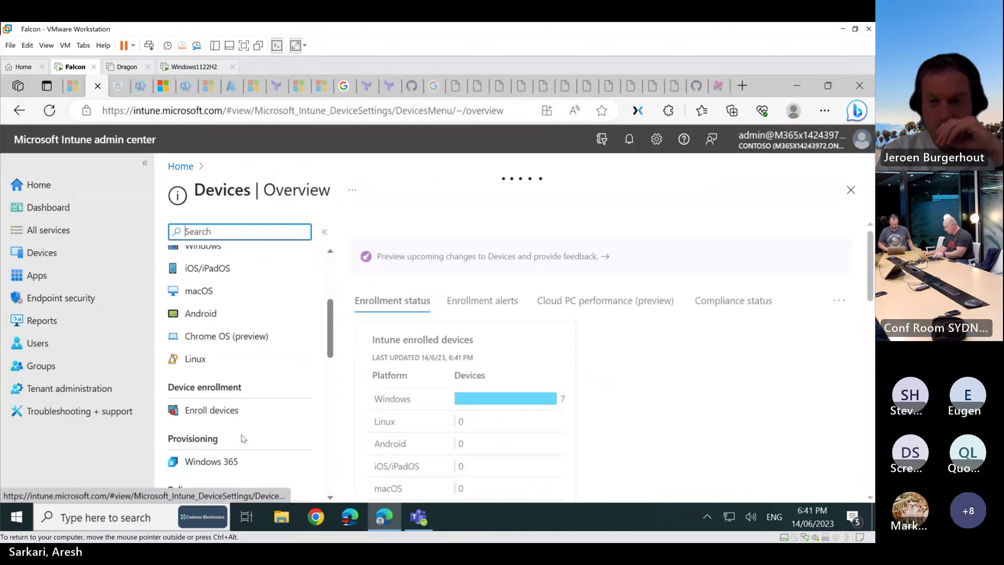
{"action": "left_click", "coordinate": [225, 459]}
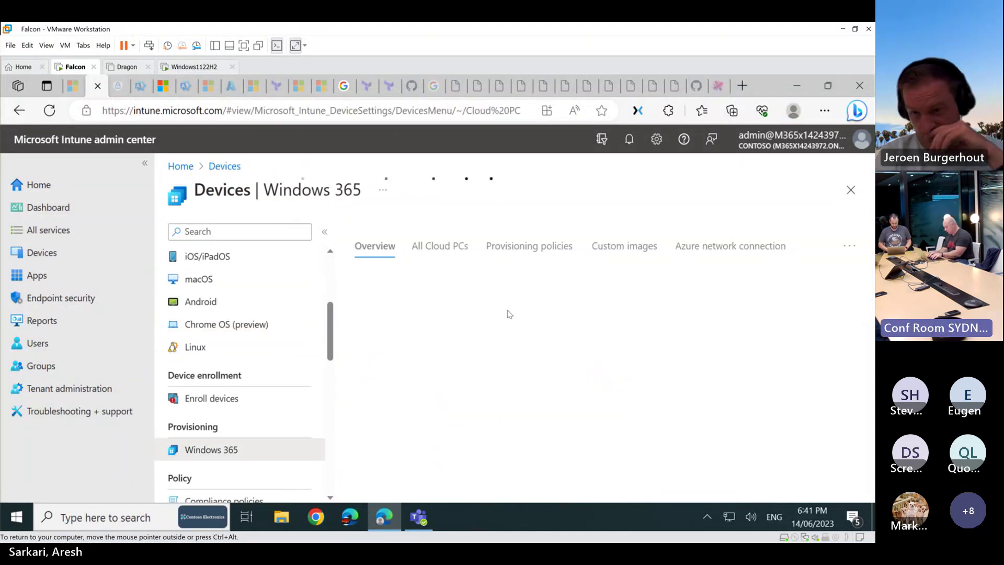
{"action": "left_click", "coordinate": [504, 255]}
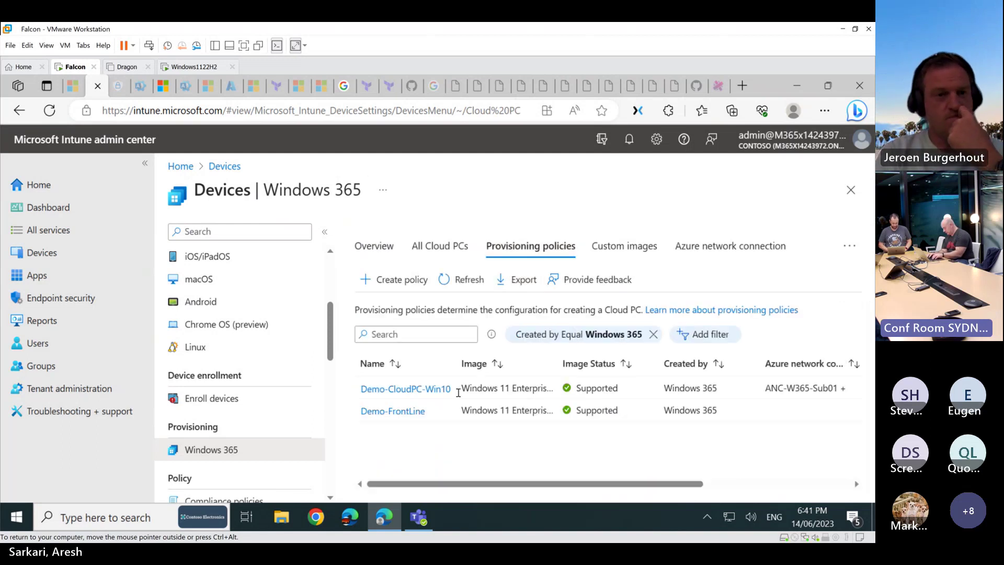
{"action": "left_click", "coordinate": [411, 390]}
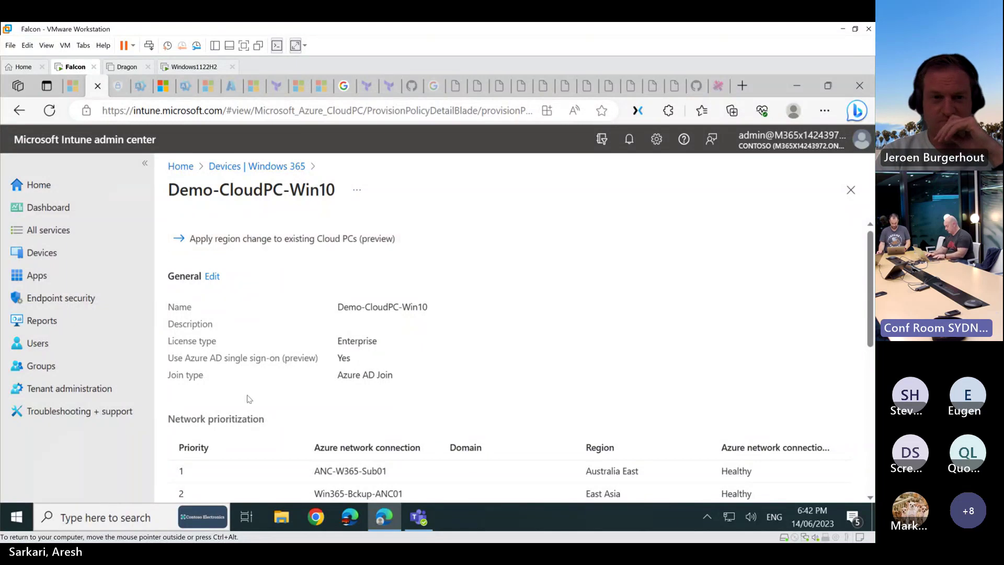
Edit the general settings, confirming ANC-W365-Sub01 and Win365-Bckup-ANC01 as the two network connections.
{"action": "left_click", "coordinate": [208, 281]}
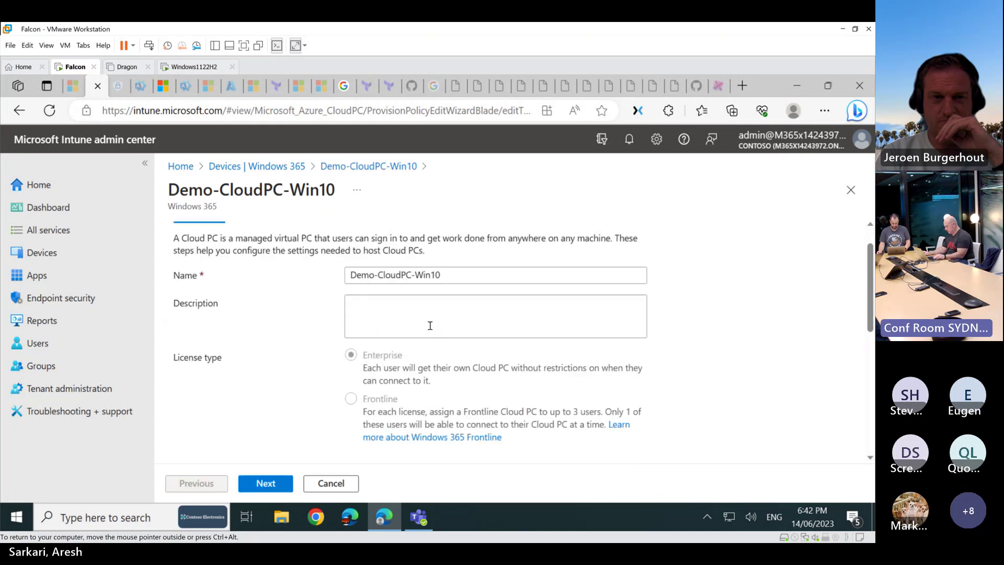
{"action": "scroll", "coordinate": [431, 327], "scroll_direction": "down", "scroll_amount": 2}
{"action": "scroll", "coordinate": [431, 328], "scroll_direction": "down", "scroll_amount": 3}
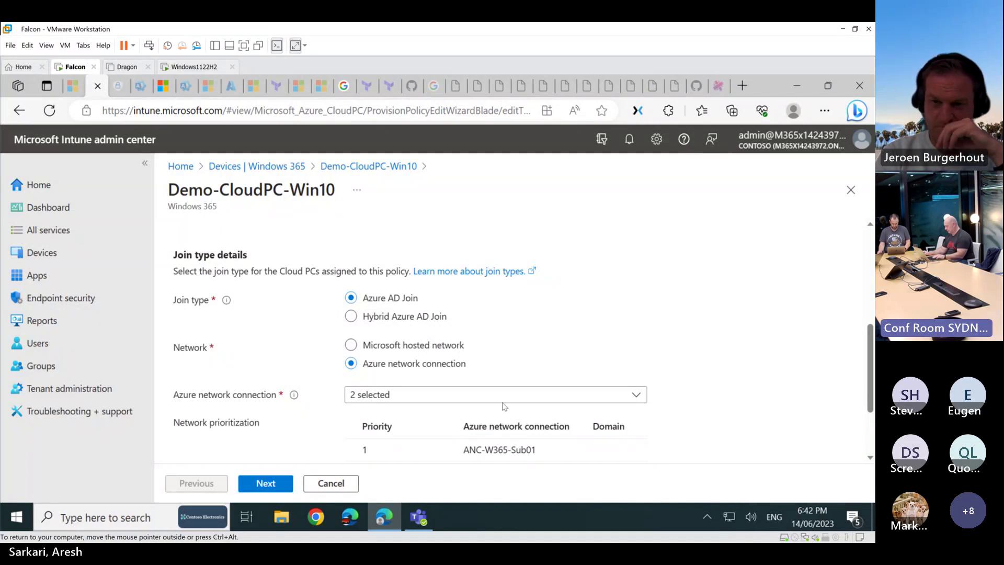
{"action": "left_click", "coordinate": [486, 397]}
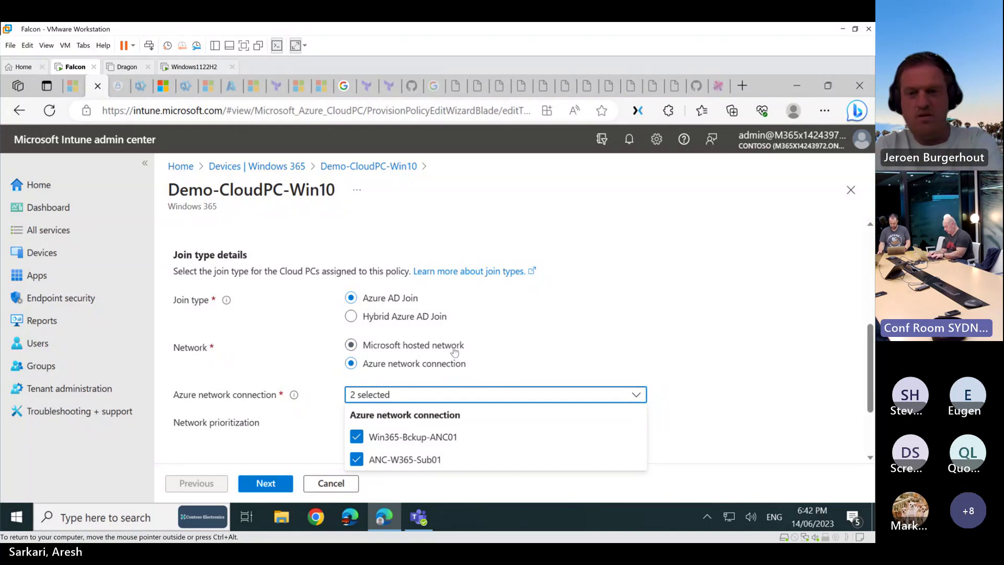
{"action": "left_click", "coordinate": [608, 361]}
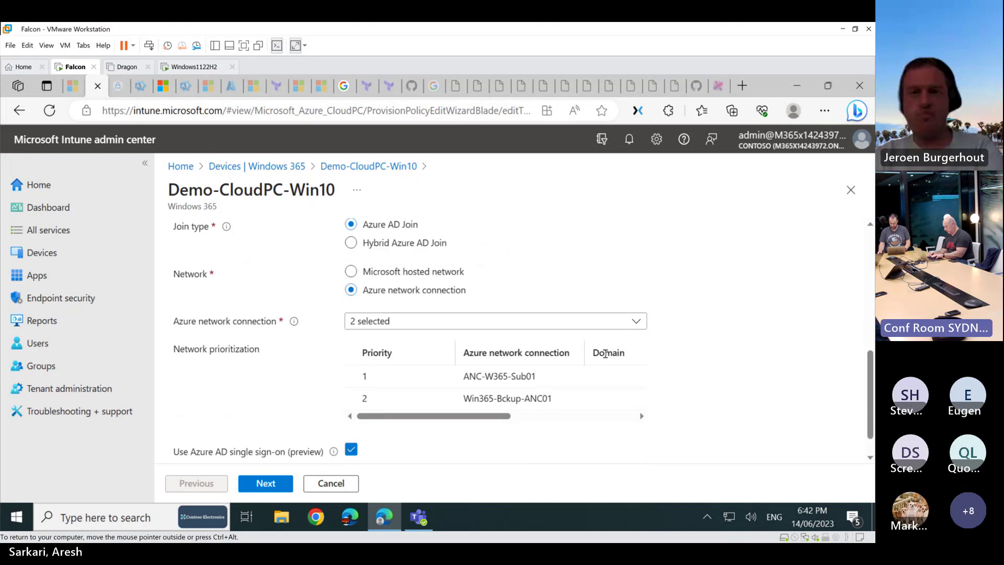
Check the changes on Review + save, then return to the general settings step.
{"action": "scroll", "coordinate": [354, 351], "scroll_direction": "down", "scroll_amount": 2}
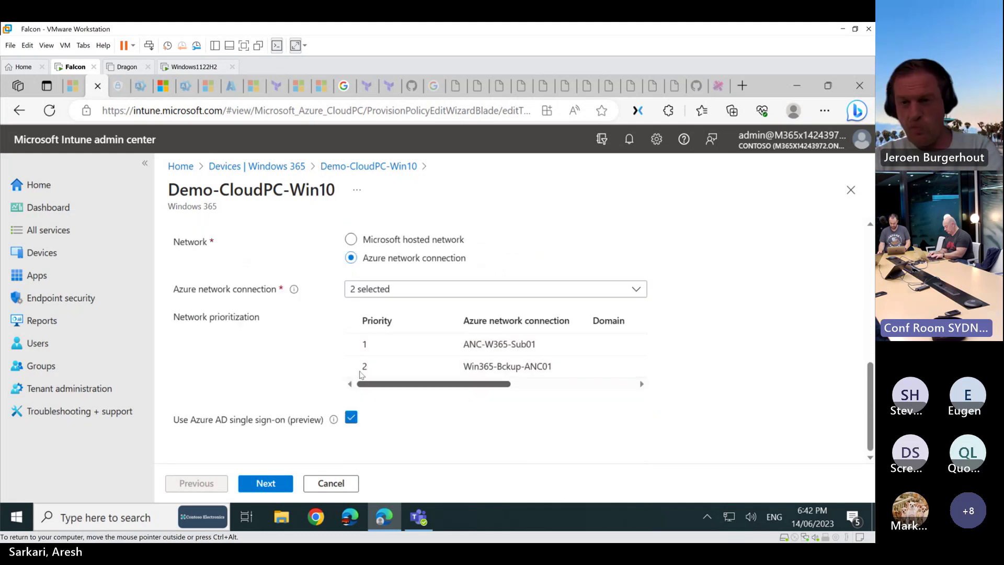
{"action": "scroll", "coordinate": [375, 376], "scroll_direction": "up", "scroll_amount": 3}
{"action": "scroll", "coordinate": [373, 369], "scroll_direction": "up", "scroll_amount": 5}
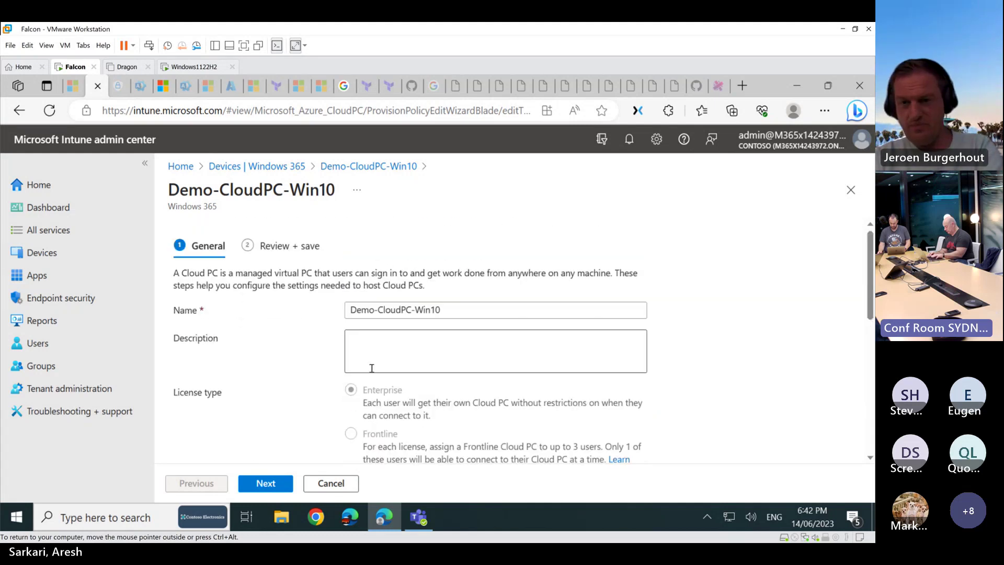
{"action": "scroll", "coordinate": [366, 376], "scroll_direction": "down", "scroll_amount": 2}
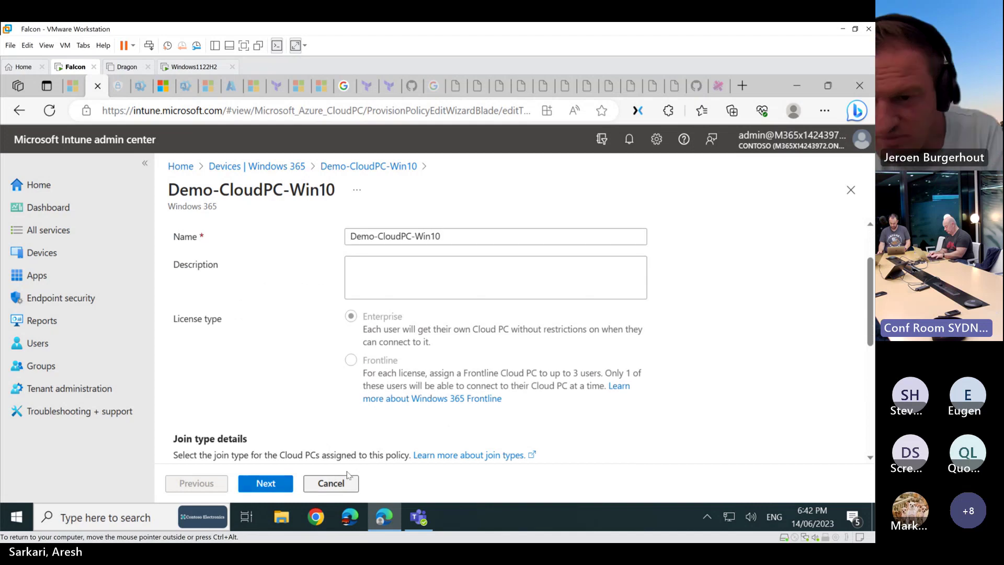
{"action": "scroll", "coordinate": [303, 460], "scroll_direction": "up", "scroll_amount": 2}
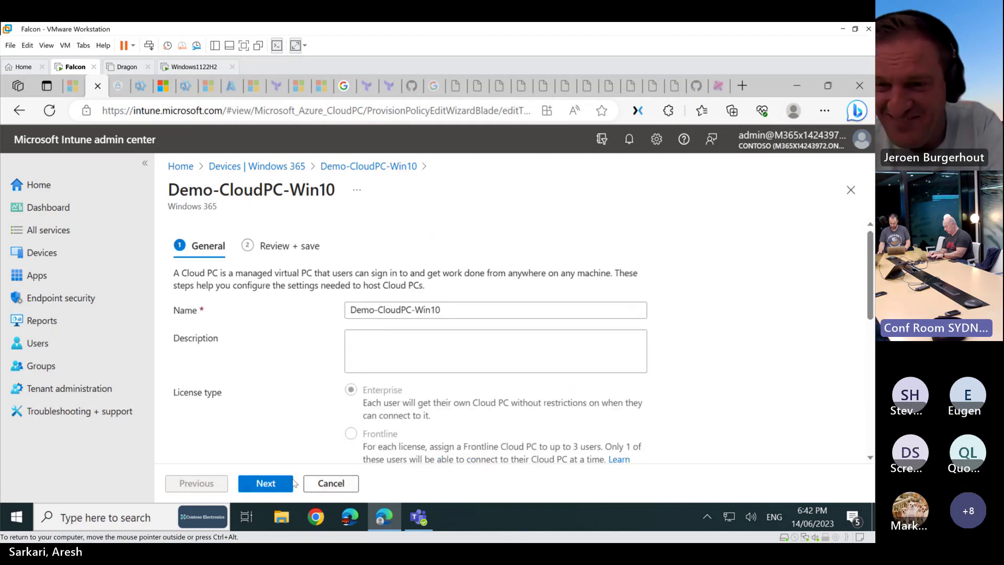
{"action": "left_click", "coordinate": [265, 483]}
{"action": "scroll", "coordinate": [261, 450], "scroll_direction": "down", "scroll_amount": 1}
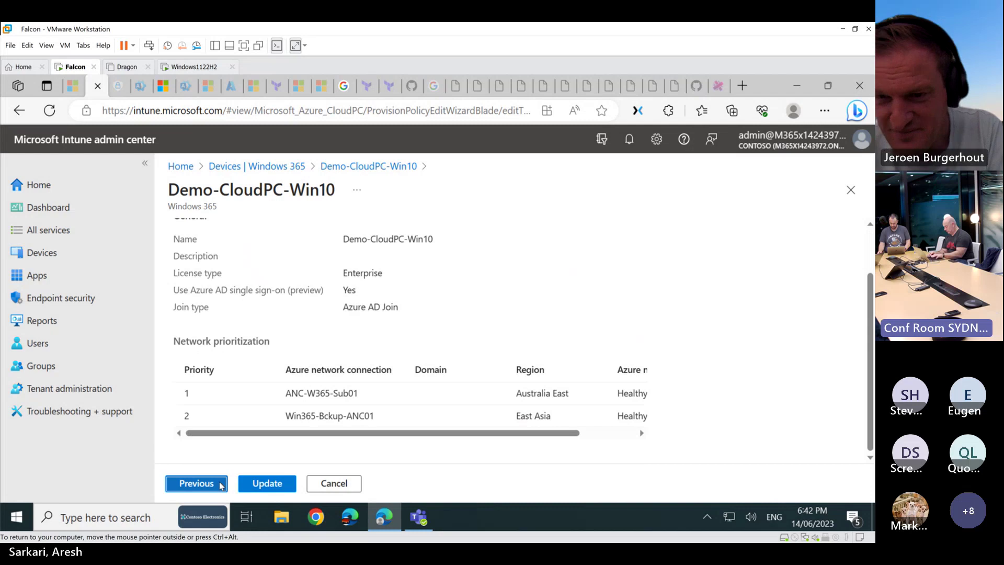
{"action": "left_click", "coordinate": [221, 486]}
Cancel the policy editor and choose 'Apply region change to existing Cloud PCs (preview)'.
{"action": "left_click", "coordinate": [331, 483]}
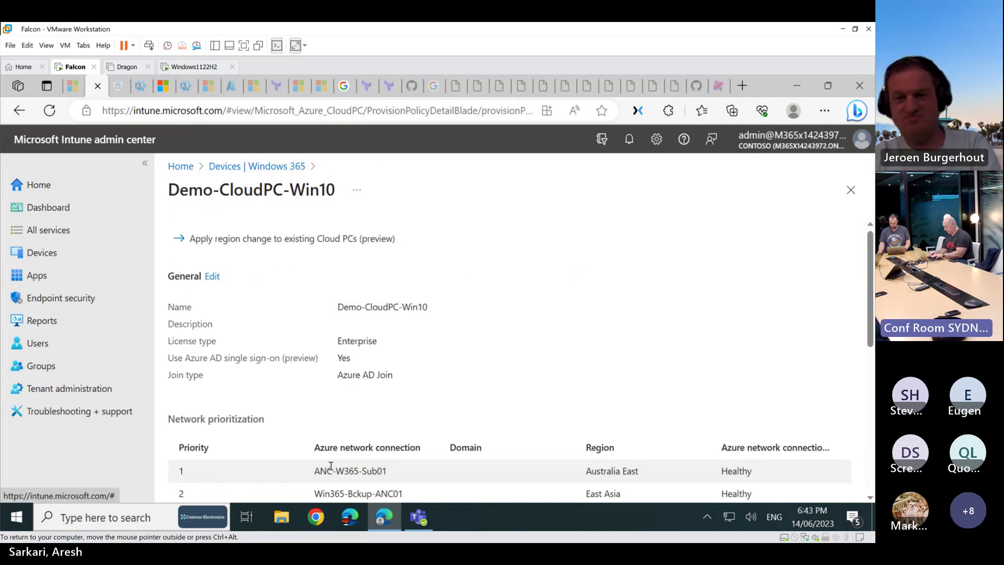
{"action": "left_click", "coordinate": [274, 241]}
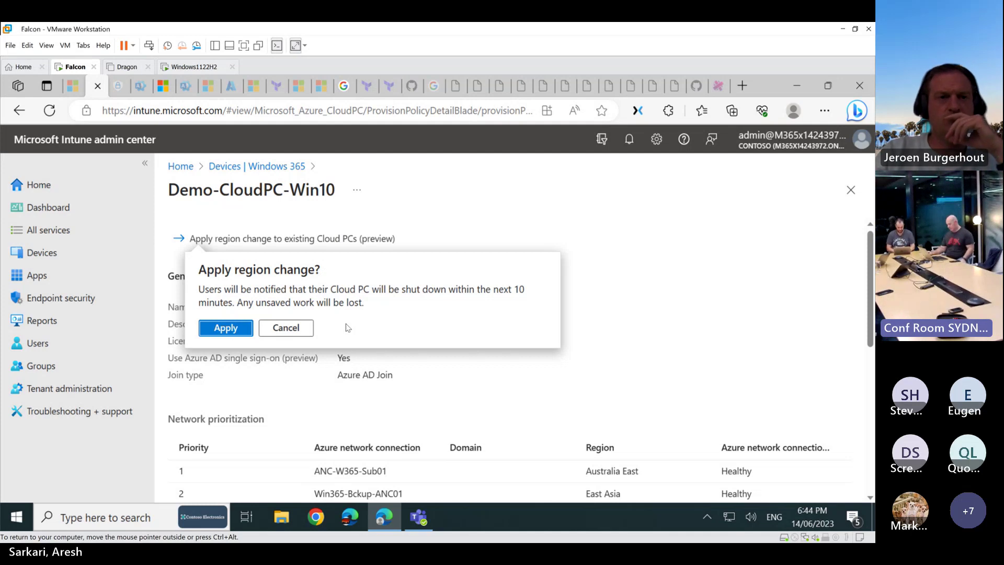
Cancel the region change, then start Bulk device actions from Devices > All devices.
{"action": "left_click", "coordinate": [298, 338]}
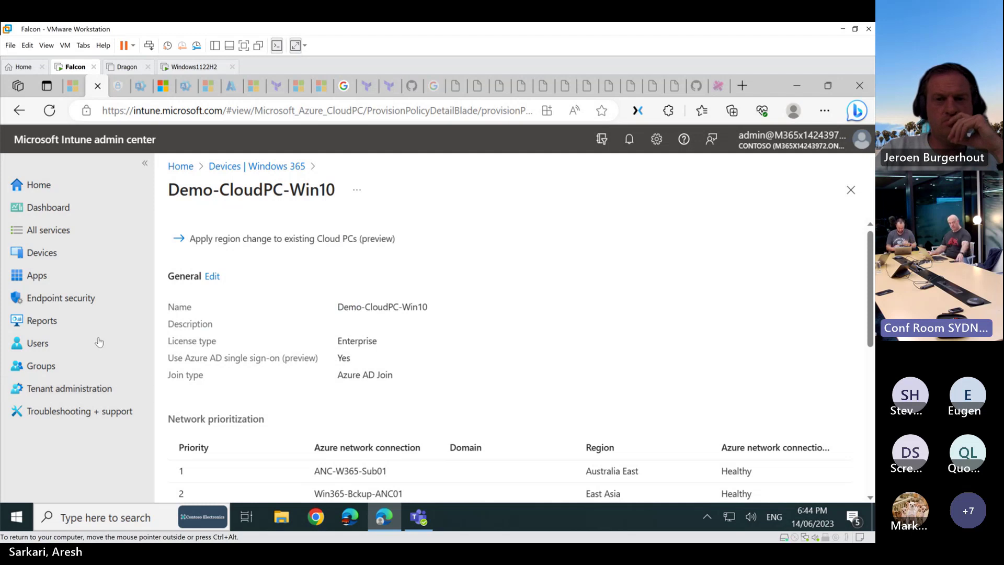
{"action": "left_click", "coordinate": [81, 254]}
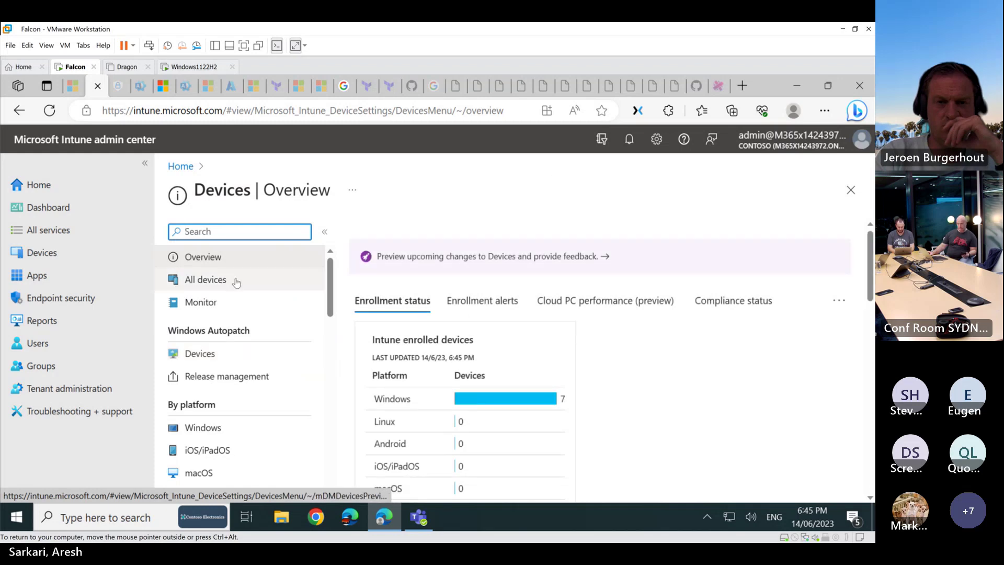
{"action": "left_click", "coordinate": [206, 280]}
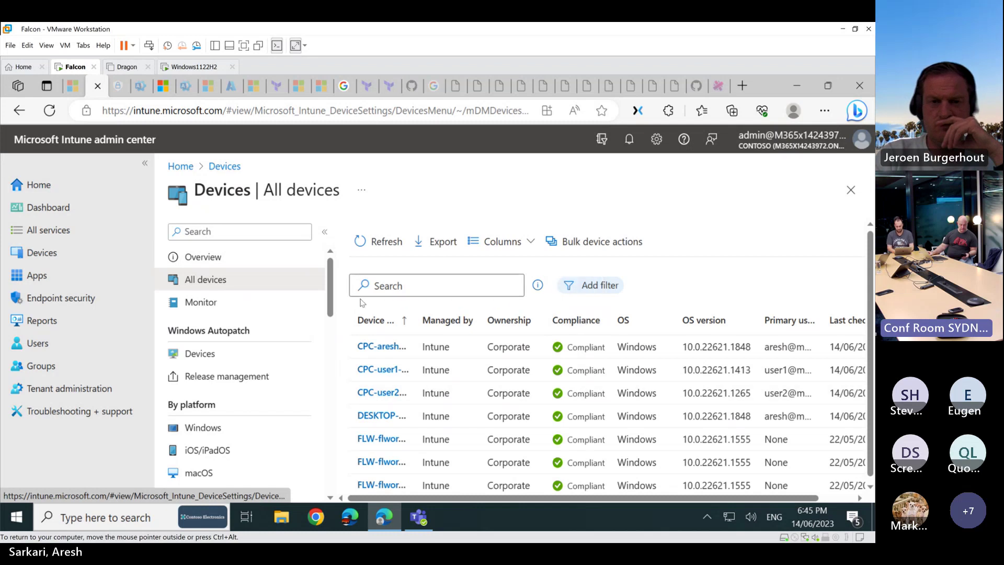
{"action": "left_click", "coordinate": [618, 241]}
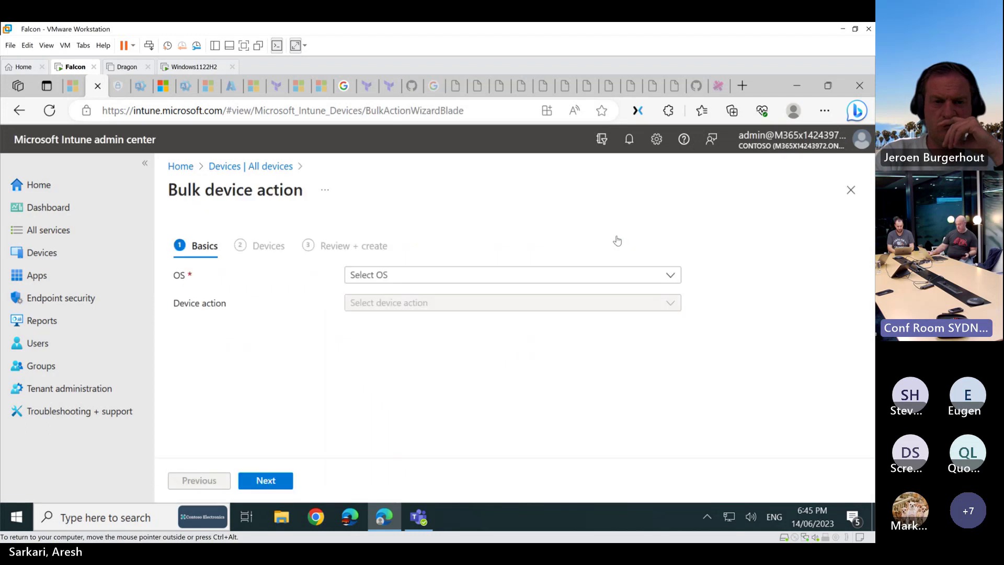
Set the bulk action's OS to Windows and its device type to Cloud PCs.
{"action": "left_click", "coordinate": [496, 276]}
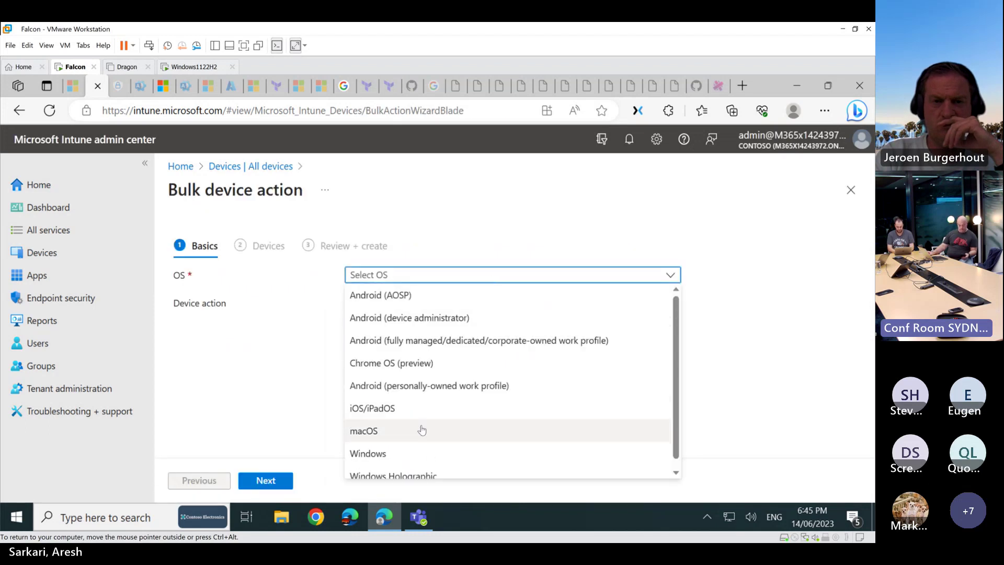
{"action": "scroll", "coordinate": [413, 434], "scroll_direction": "down", "scroll_amount": 1}
{"action": "left_click", "coordinate": [407, 445]}
{"action": "left_click", "coordinate": [475, 309]}
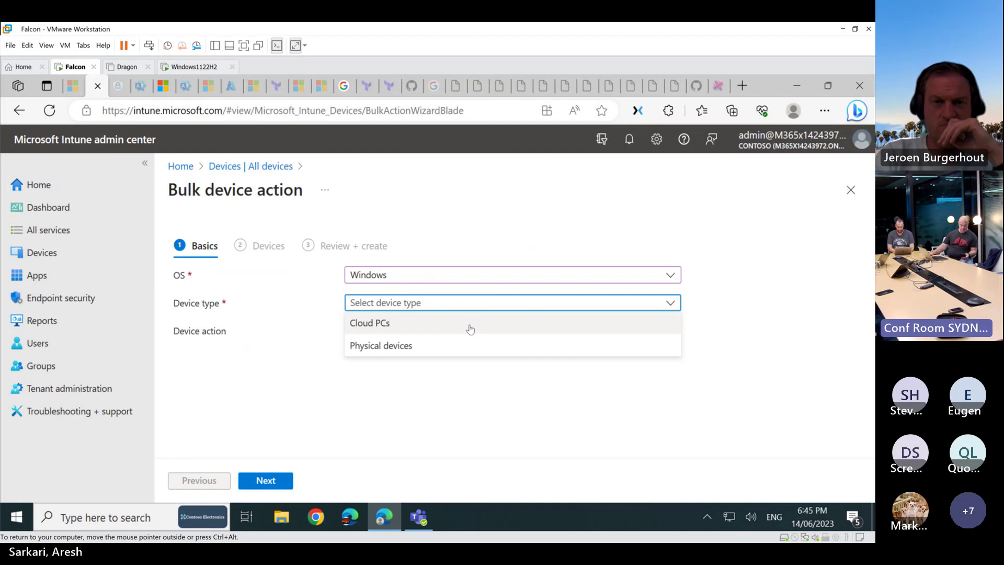
{"action": "left_click", "coordinate": [470, 329]}
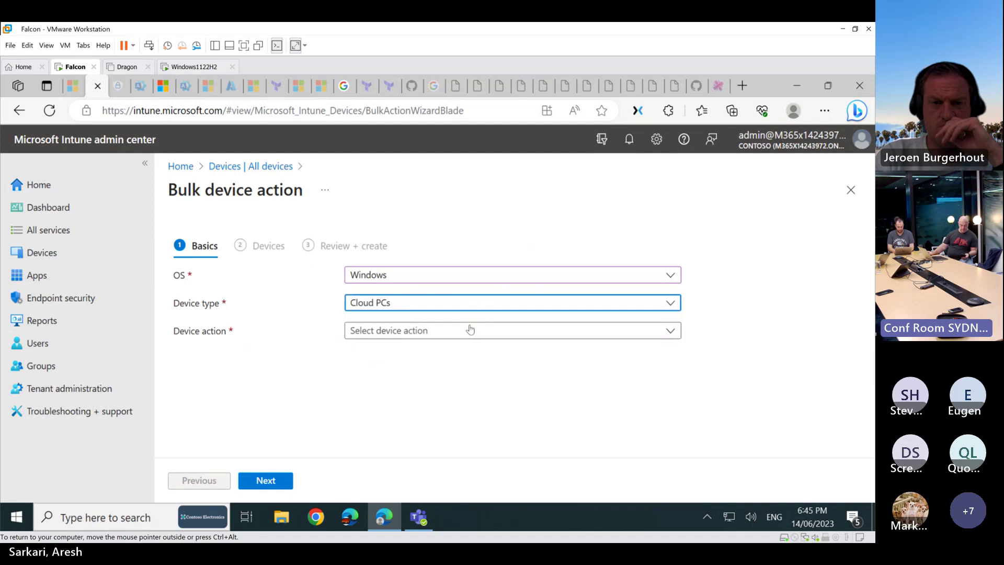
Scroll through the Device action dropdown's Cloud PC actions, such as Reprovision, Restore and manual restore point.
{"action": "left_click", "coordinate": [470, 335]}
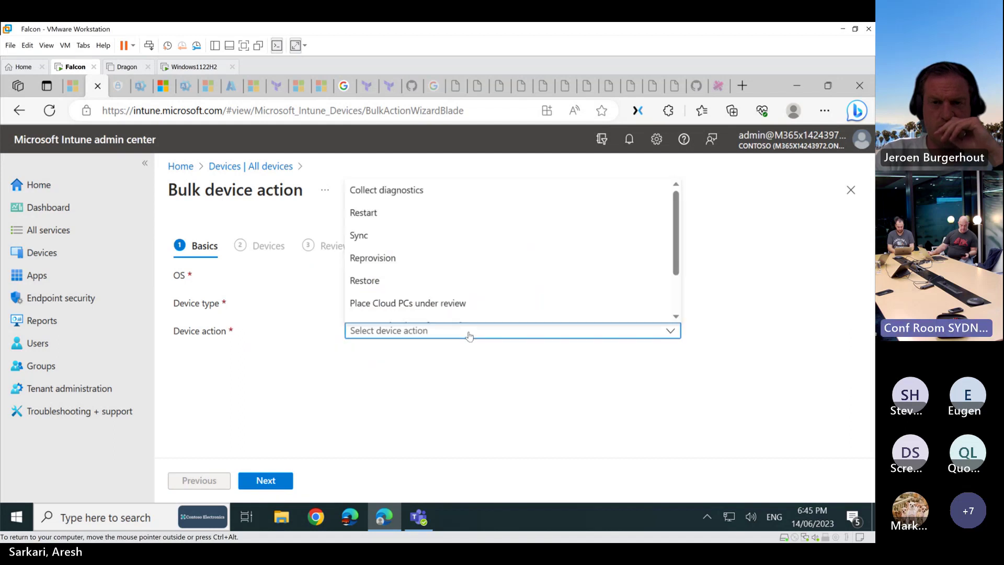
{"action": "scroll", "coordinate": [523, 272], "scroll_direction": "down", "scroll_amount": 1}
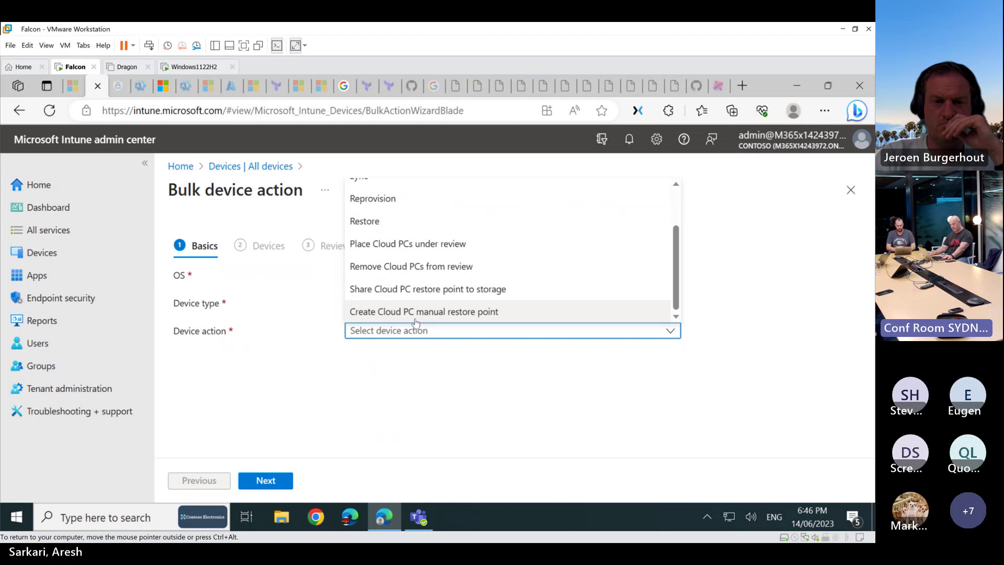
Review the device action choices again and close the list without selecting any action.
{"action": "left_click", "coordinate": [544, 330]}
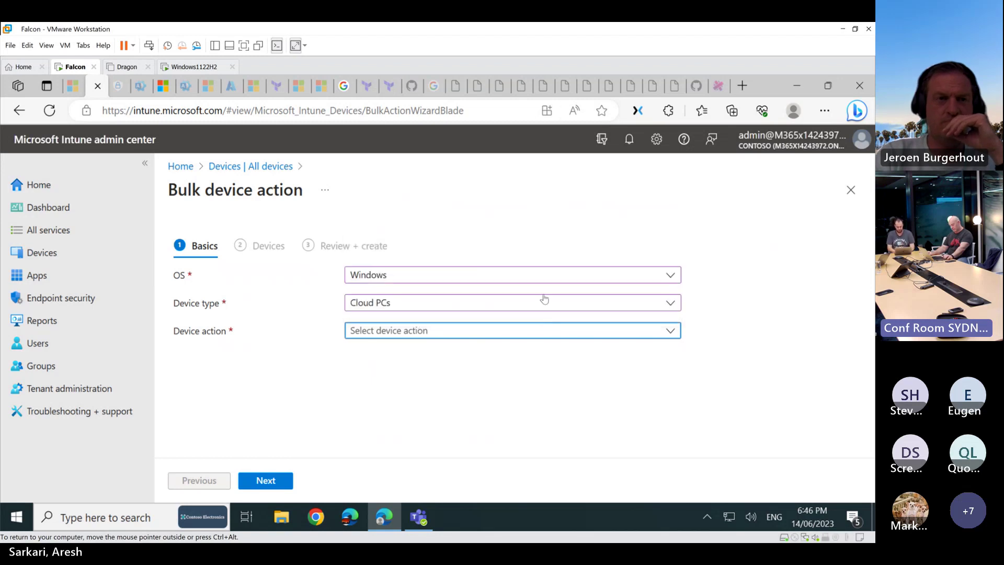
{"action": "left_click", "coordinate": [568, 330]}
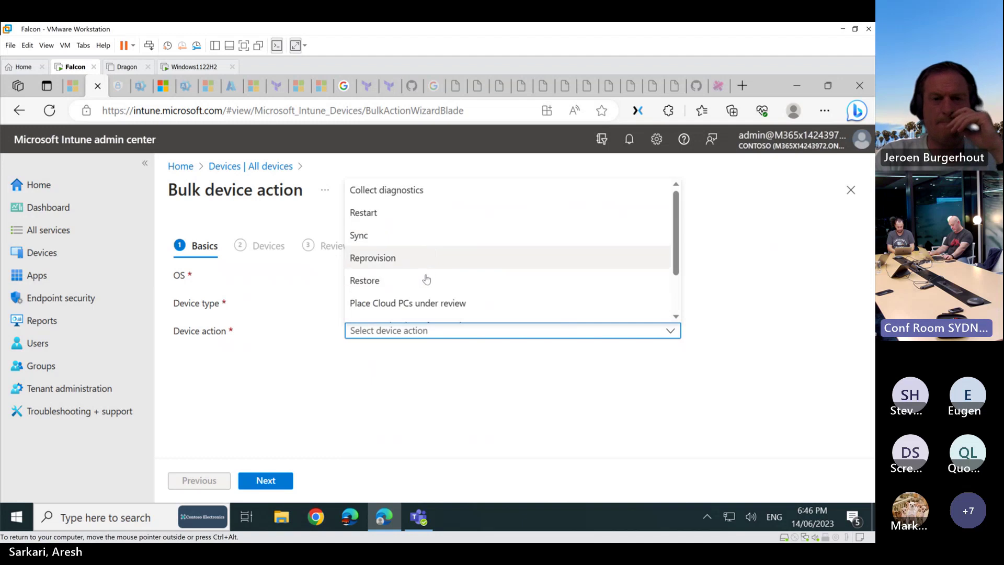
{"action": "scroll", "coordinate": [441, 282], "scroll_direction": "down", "scroll_amount": 1}
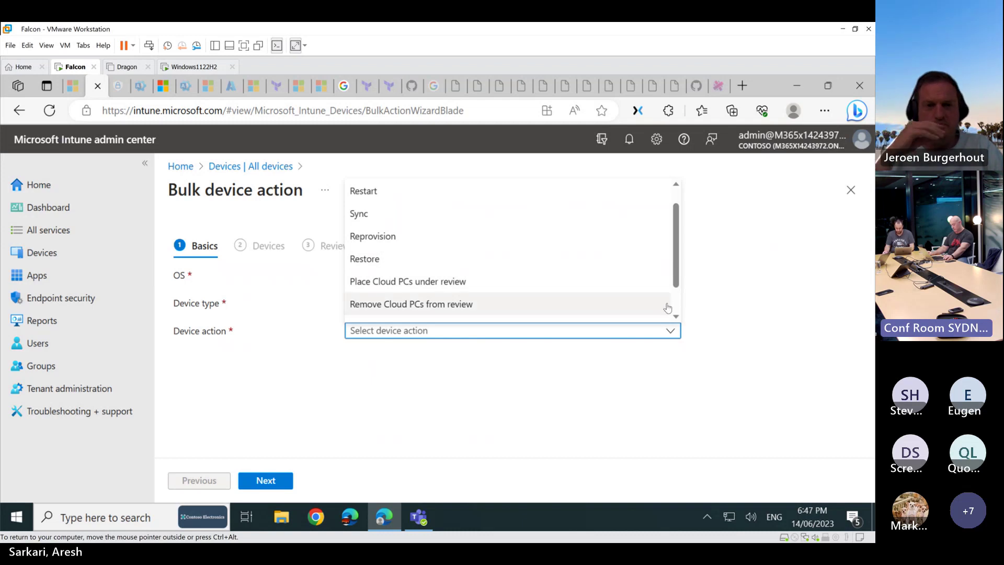
{"action": "scroll", "coordinate": [675, 316], "scroll_direction": "down", "scroll_amount": 1}
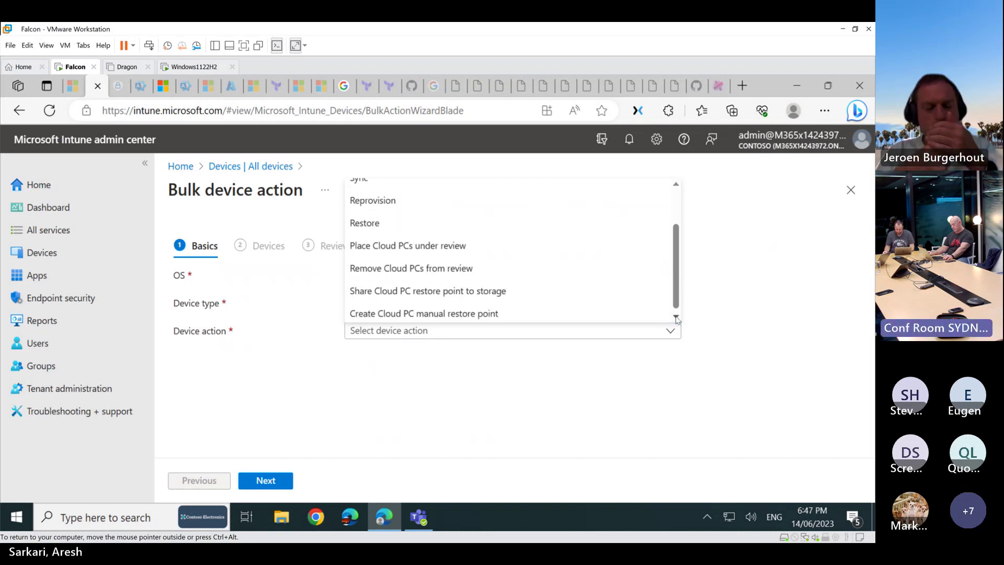
{"action": "left_click", "coordinate": [676, 318]}
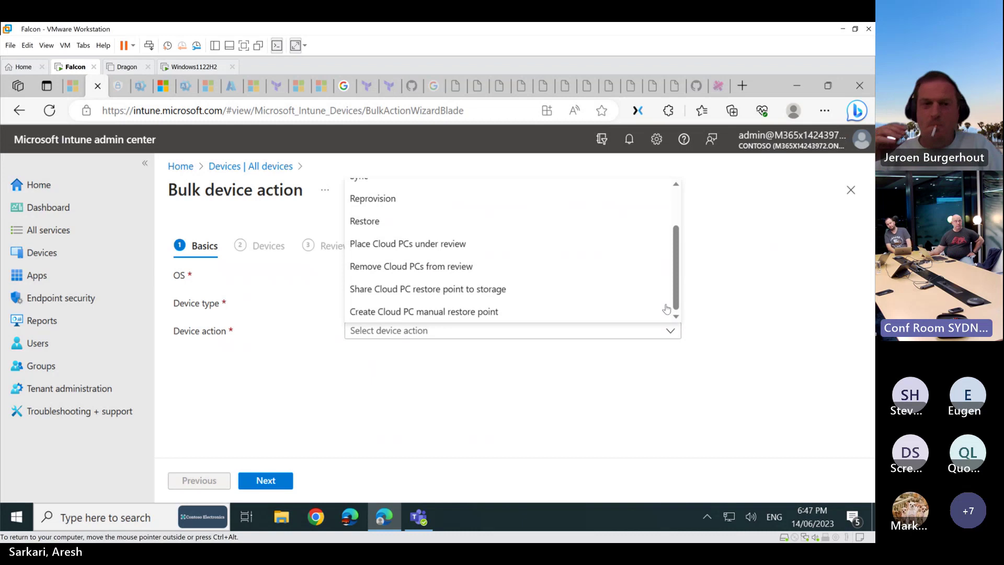
{"action": "scroll", "coordinate": [615, 270], "scroll_direction": "up", "scroll_amount": 1}
{"action": "scroll", "coordinate": [615, 270], "scroll_direction": "up", "scroll_amount": 2}
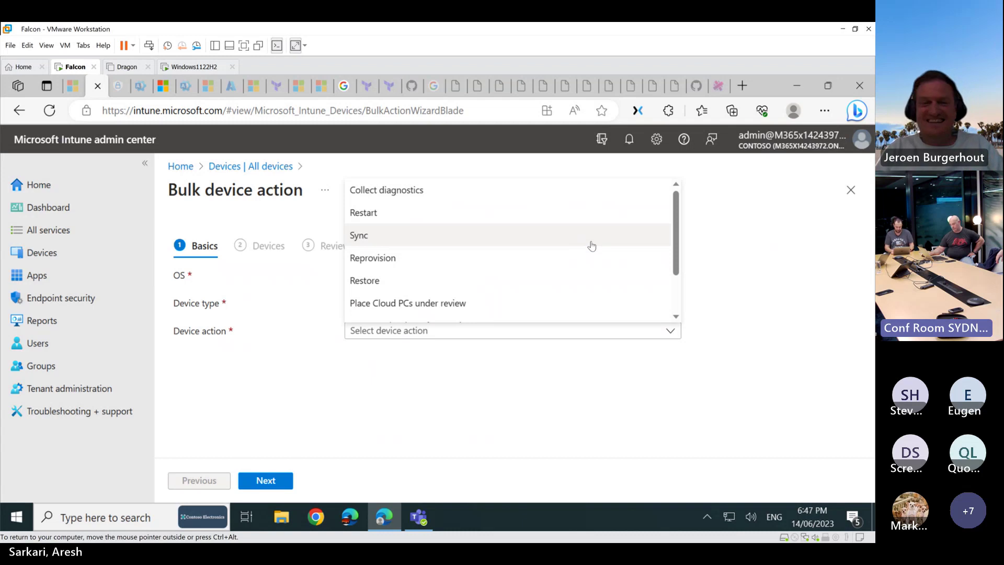
{"action": "scroll", "coordinate": [583, 282], "scroll_direction": "down", "scroll_amount": 3}
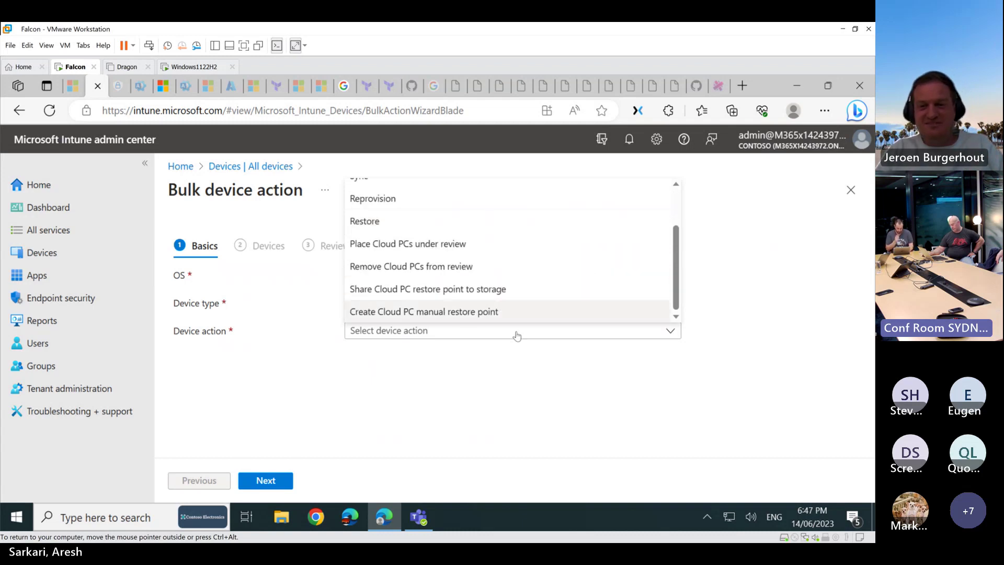
{"action": "left_click", "coordinate": [532, 376]}
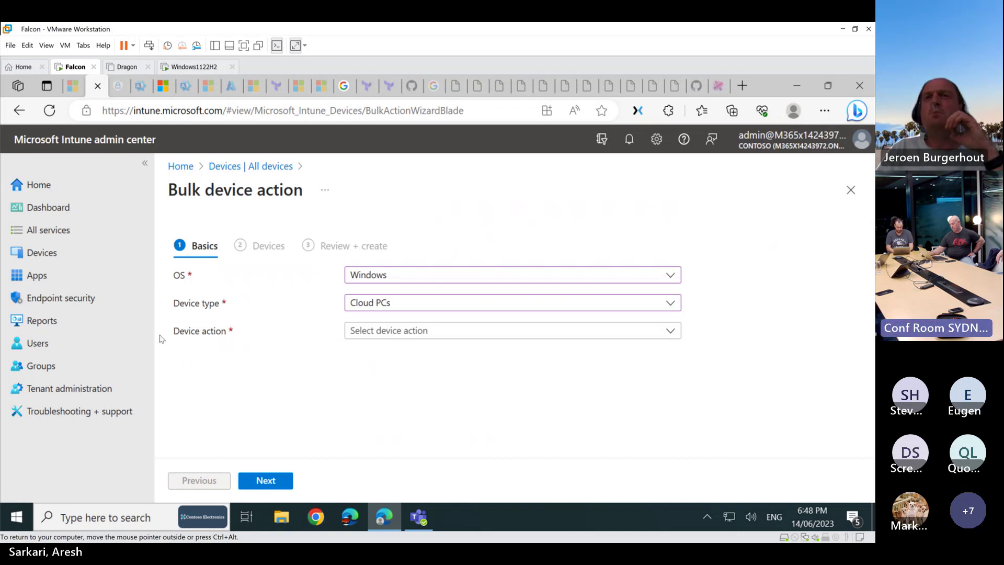
Leave the bulk device action, discarding its unsaved edits, and scroll the Devices overview.
{"action": "left_click", "coordinate": [116, 263]}
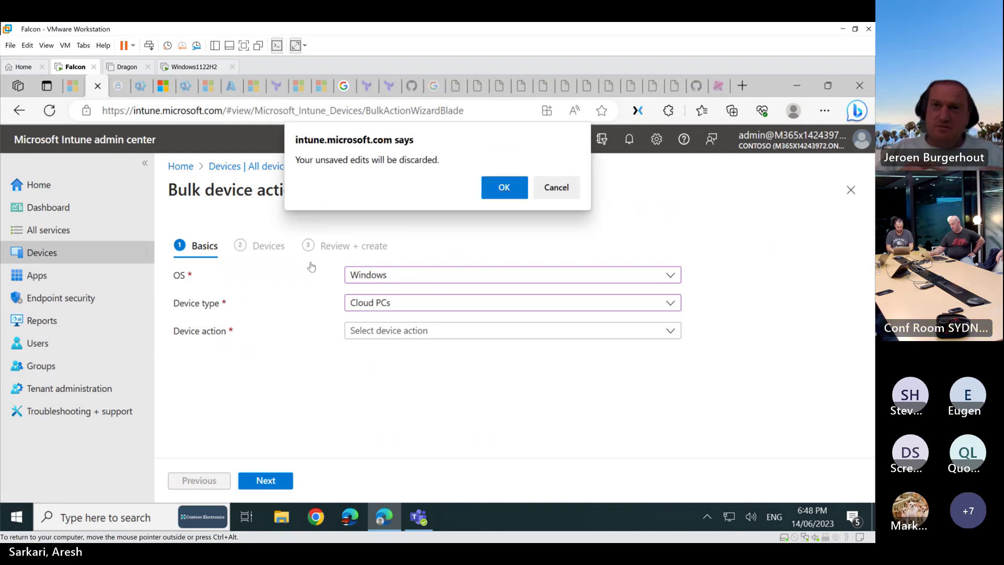
{"action": "left_click", "coordinate": [492, 193]}
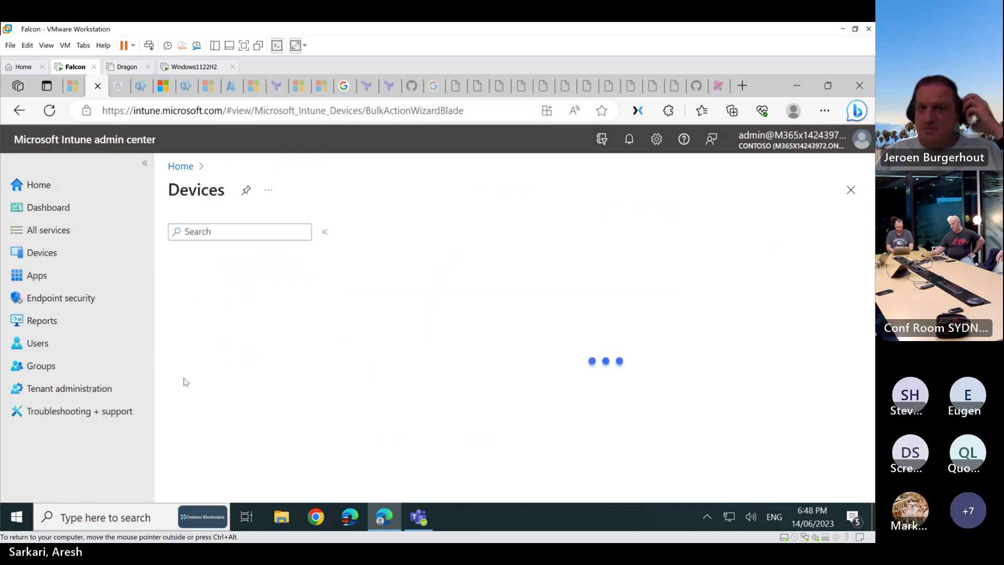
{"action": "scroll", "coordinate": [248, 385], "scroll_direction": "down", "scroll_amount": 1}
{"action": "scroll", "coordinate": [248, 384], "scroll_direction": "down", "scroll_amount": 2}
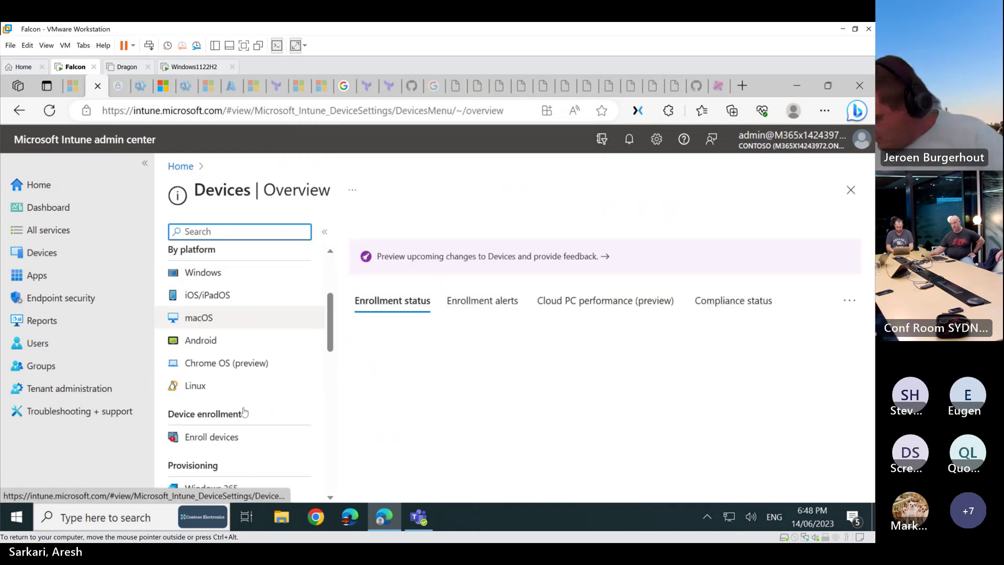
Open Windows 365 under Devices provisioning, showing 6 Cloud PCs provisioned and 0 failed.
{"action": "left_click", "coordinate": [234, 412]}
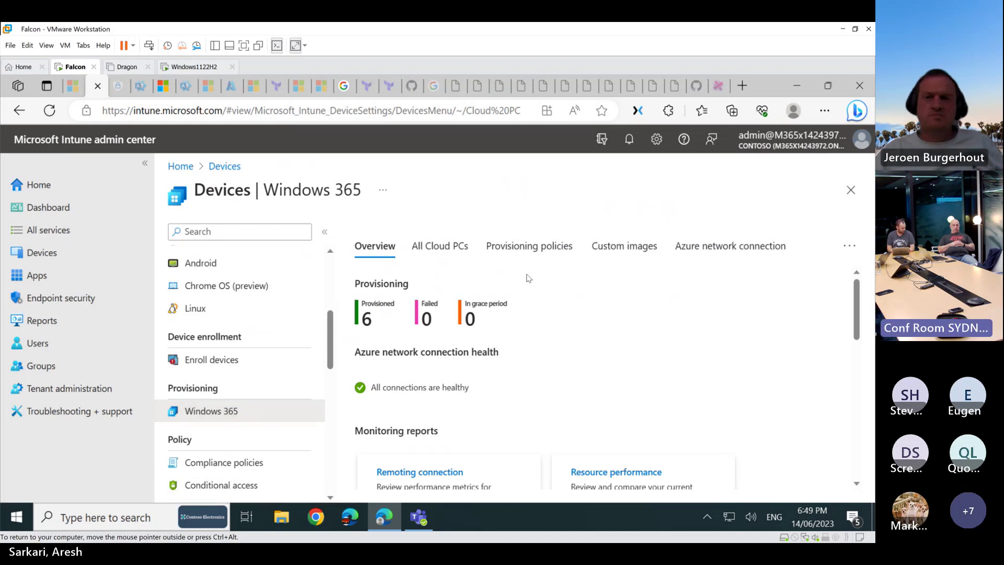
Open the Demo-FrontLine policy from Provisioning policies and start editing its General settings.
{"action": "left_click", "coordinate": [522, 252]}
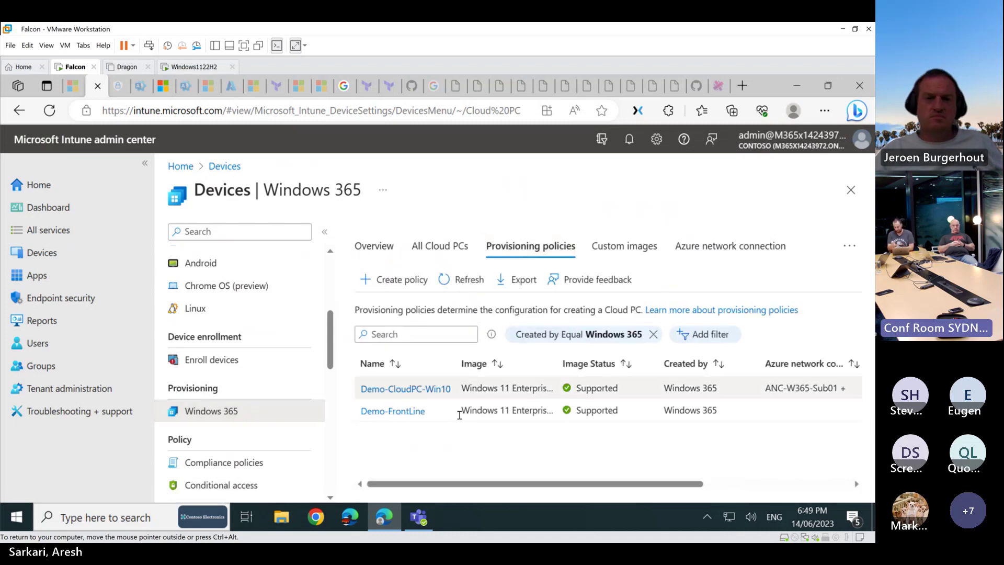
{"action": "left_click", "coordinate": [407, 415]}
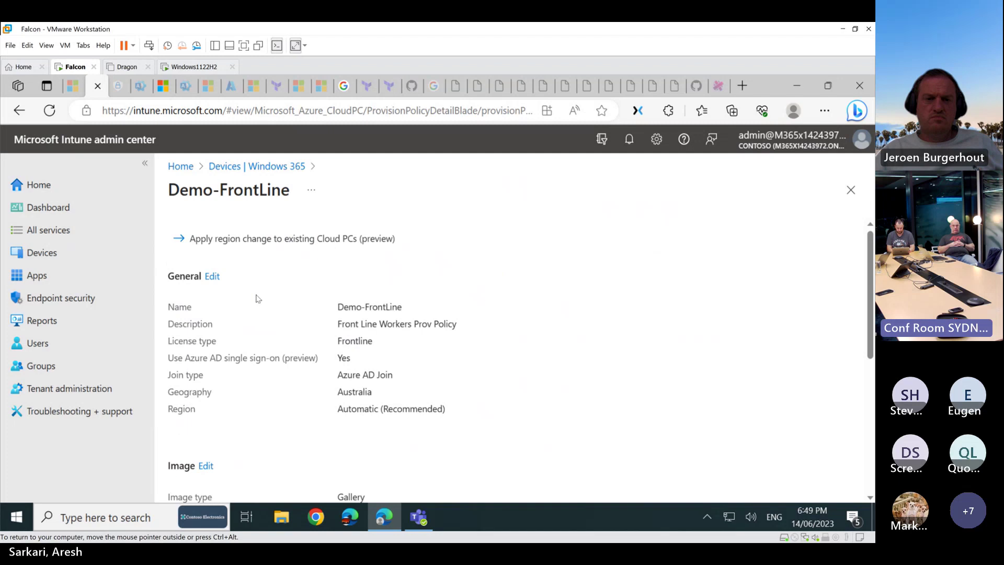
{"action": "left_click", "coordinate": [211, 277]}
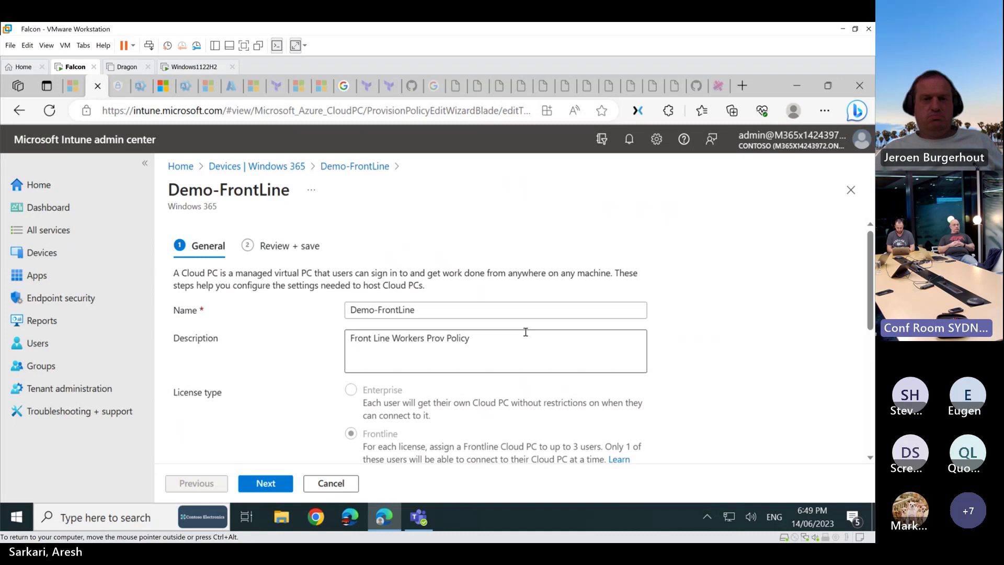
{"action": "scroll", "coordinate": [526, 332], "scroll_direction": "down", "scroll_amount": 1}
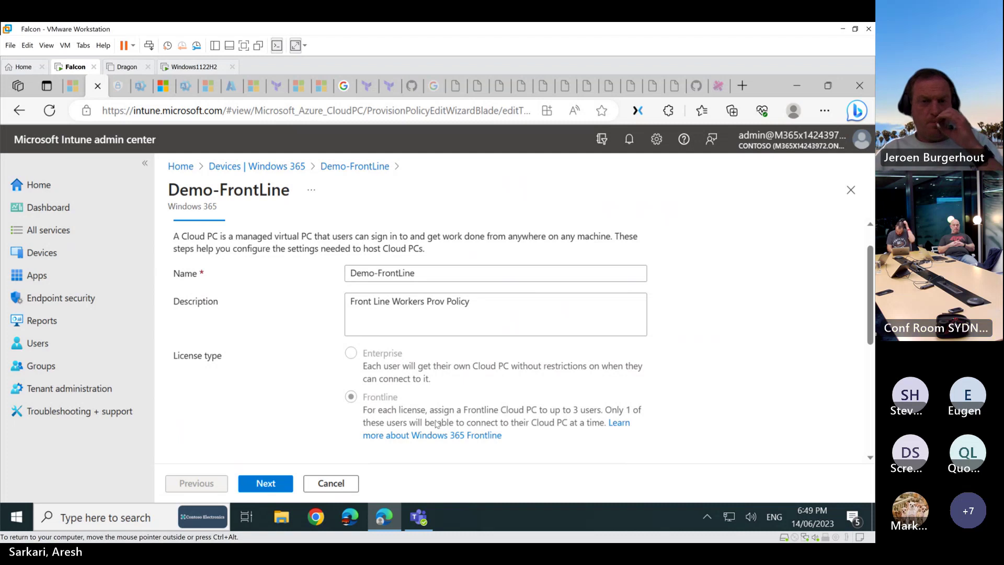
{"action": "scroll", "coordinate": [438, 400], "scroll_direction": "down", "scroll_amount": 3}
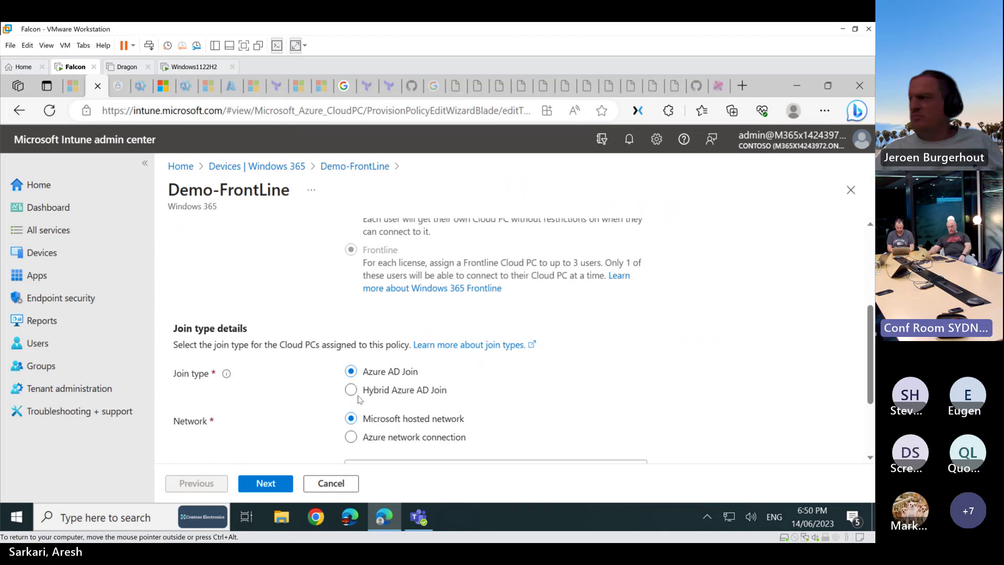
{"action": "scroll", "coordinate": [359, 399], "scroll_direction": "down", "scroll_amount": 1}
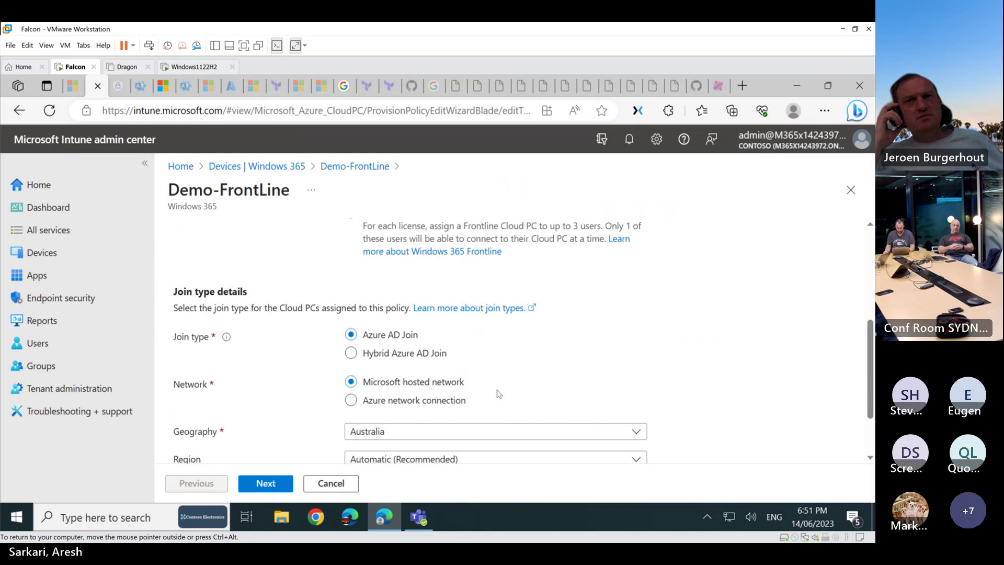
Show the Region options for Australia: Automatic (Recommended) and Australia East.
{"action": "scroll", "coordinate": [499, 393], "scroll_direction": "down", "scroll_amount": 2}
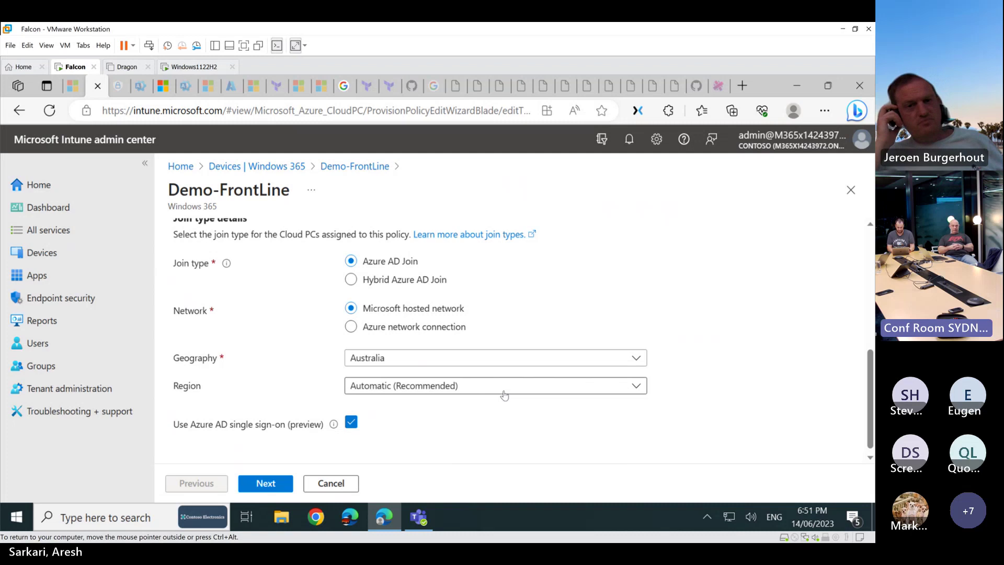
{"action": "left_click", "coordinate": [504, 395]}
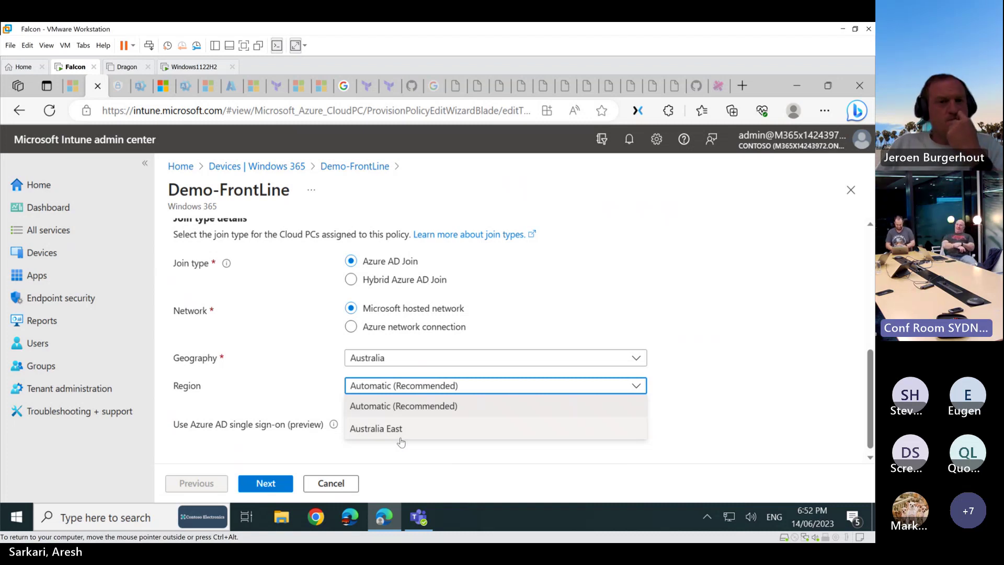
Close the Region list unchanged, keeping Automatic (Recommended) with Azure AD single sign-on enabled.
{"action": "left_click", "coordinate": [675, 365]}
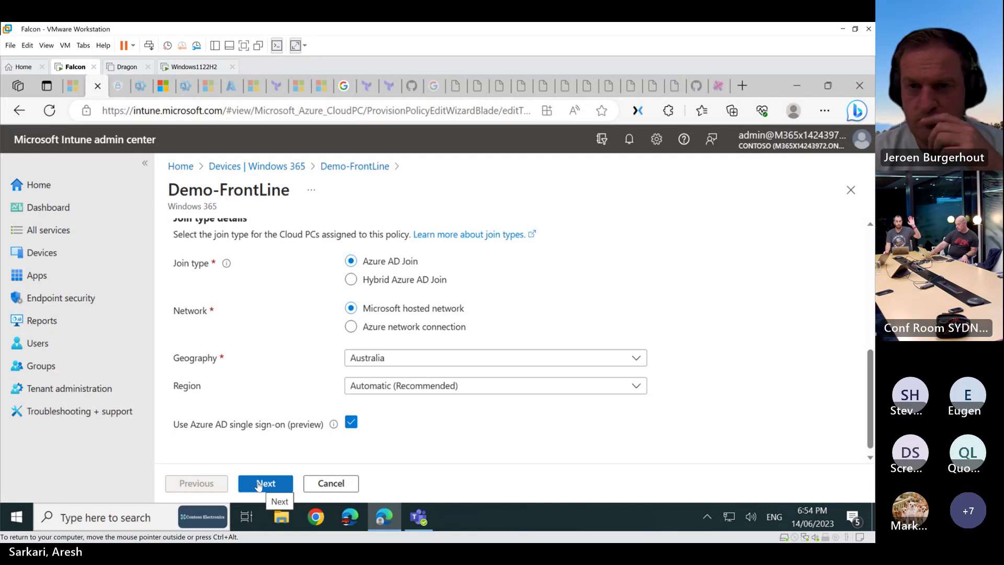
View Demo-FrontLine's Review + save summary, then go back to the Windows 365 Provisioning policies list.
{"action": "left_click", "coordinate": [258, 485]}
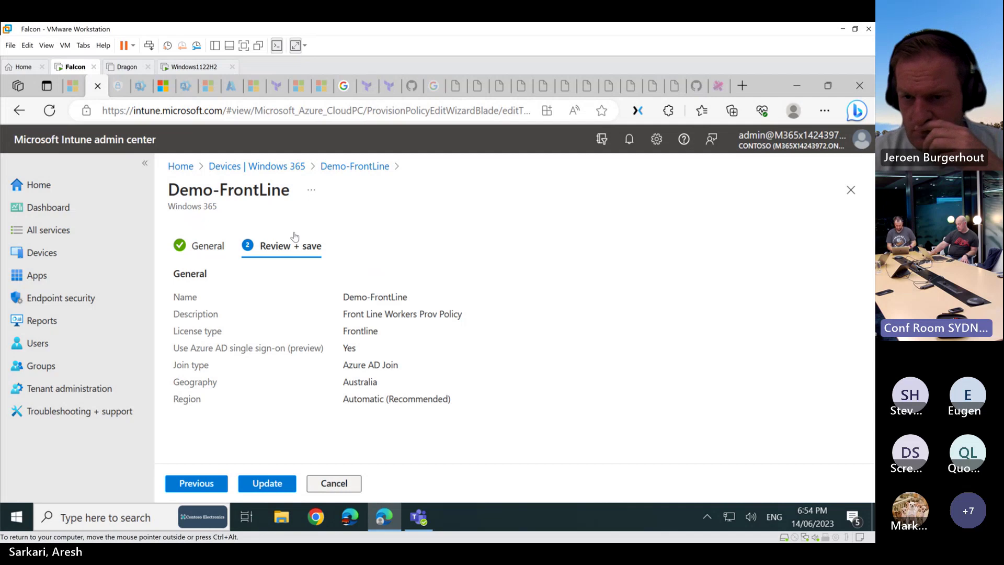
{"action": "left_click", "coordinate": [263, 166]}
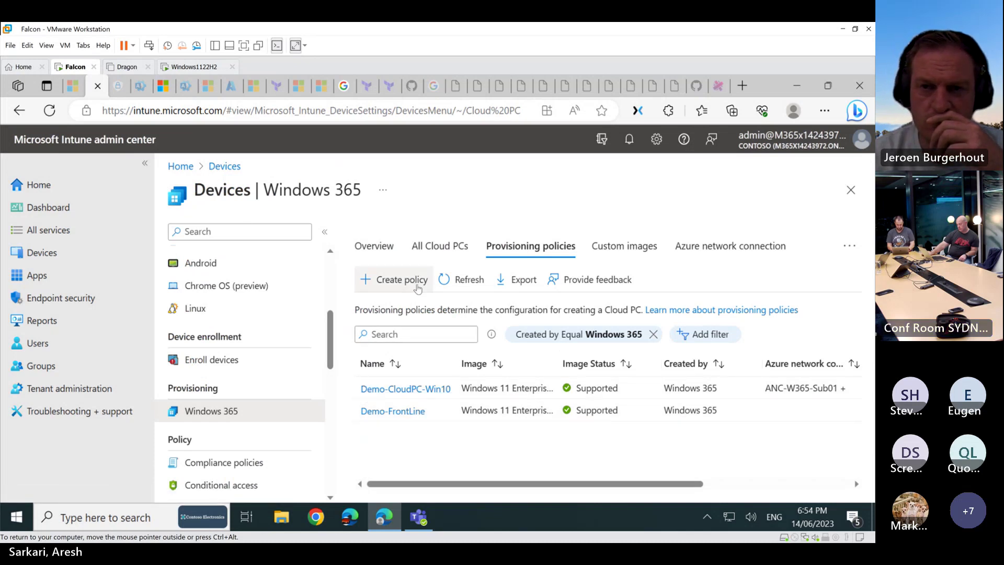
Show the All Cloud PCs table (6 of 6 provisioned) and scroll through the Demo-FrontLine devices.
{"action": "left_click", "coordinate": [451, 246]}
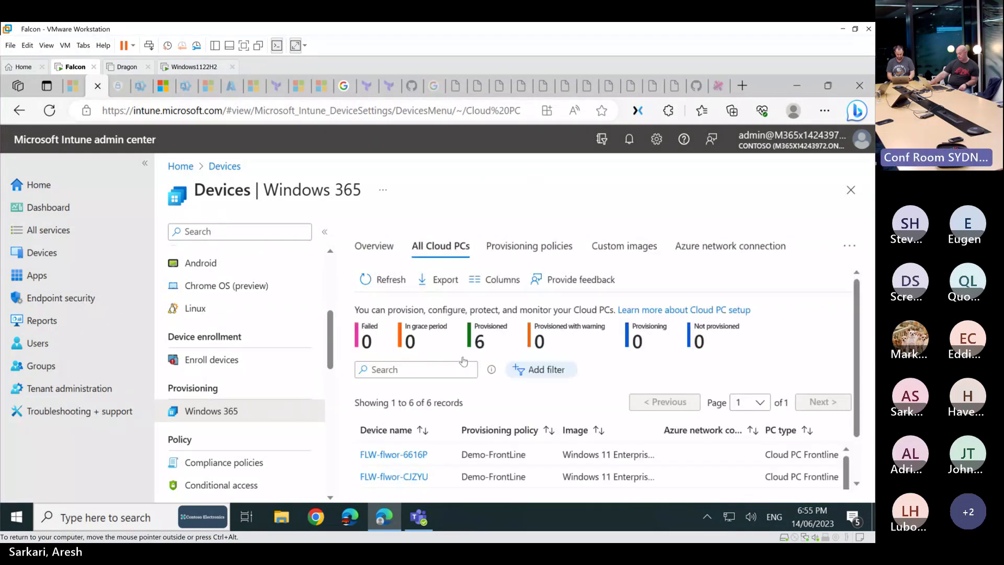
{"action": "scroll", "coordinate": [449, 398], "scroll_direction": "down", "scroll_amount": 1}
{"action": "scroll", "coordinate": [450, 403], "scroll_direction": "down", "scroll_amount": 2}
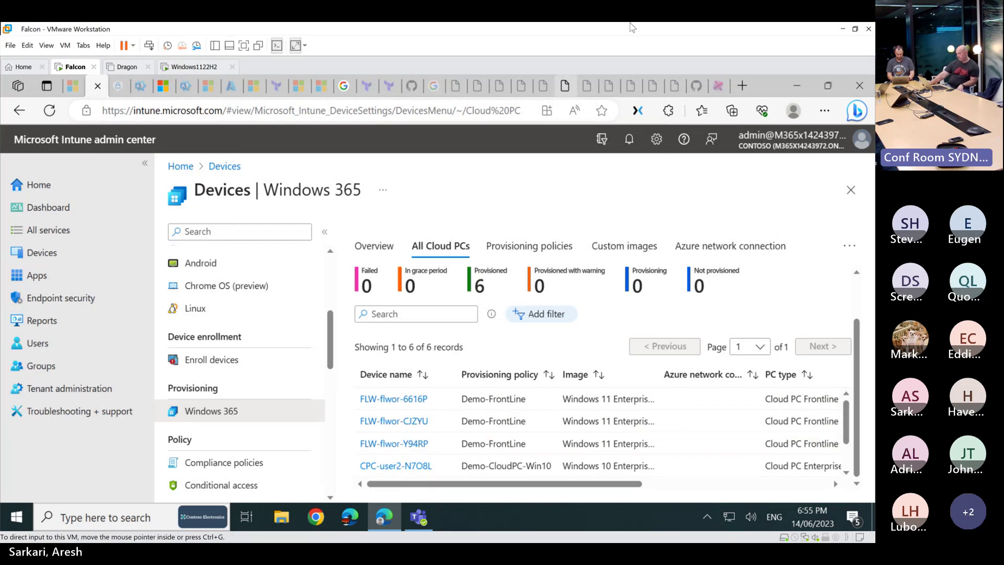
Load askaresh.com in a new browser tab and scroll to its recent posts.
{"action": "left_click", "coordinate": [746, 87]}
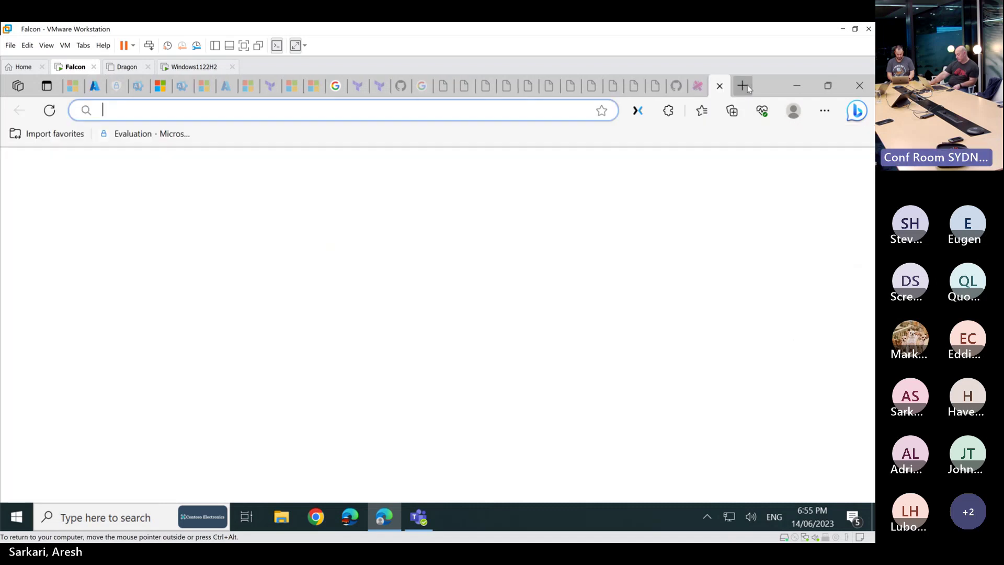
{"action": "type", "text": "askaresh.com"}
{"action": "key", "text": "Return"}
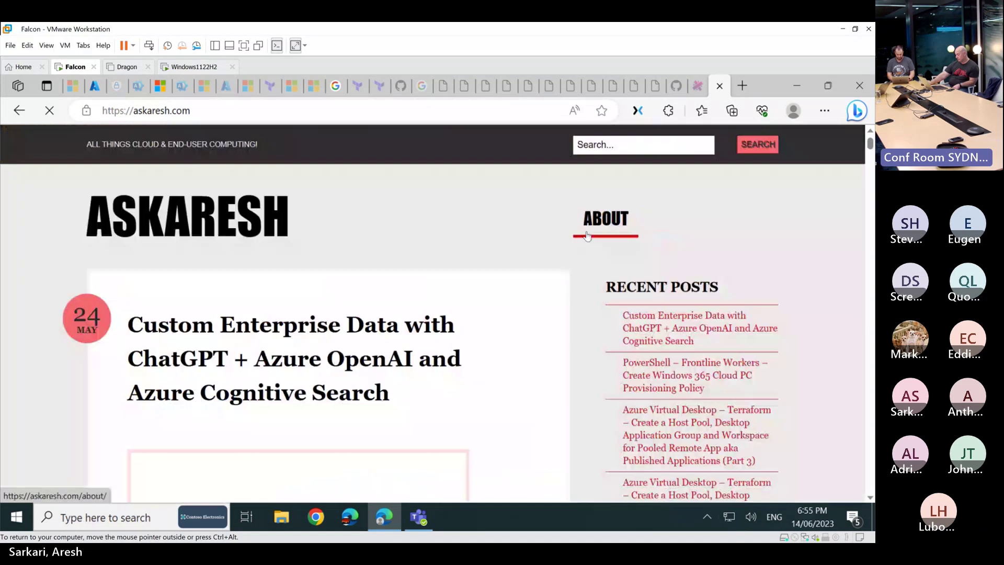
{"action": "scroll", "coordinate": [664, 293], "scroll_direction": "down", "scroll_amount": 3}
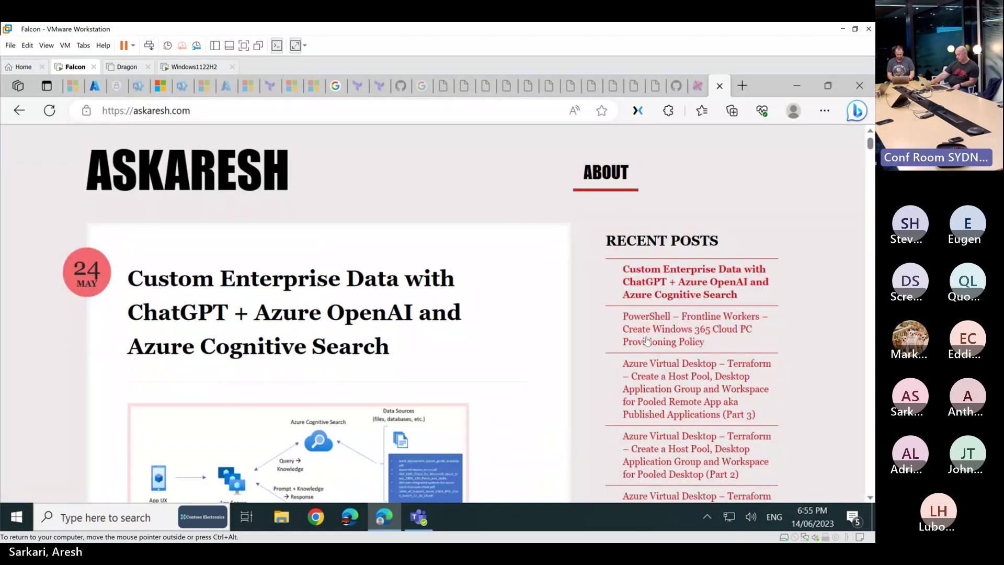
Open the PowerShell – Frontline Workers provisioning policy post and scroll to its license-exhaustion section.
{"action": "left_click", "coordinate": [668, 263]}
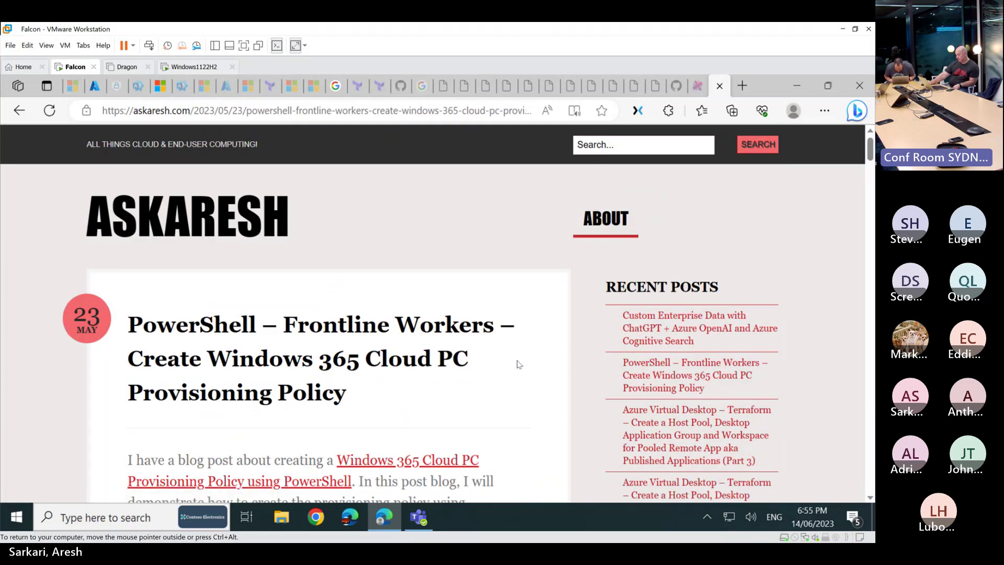
{"action": "scroll", "coordinate": [517, 364], "scroll_direction": "down", "scroll_amount": 10}
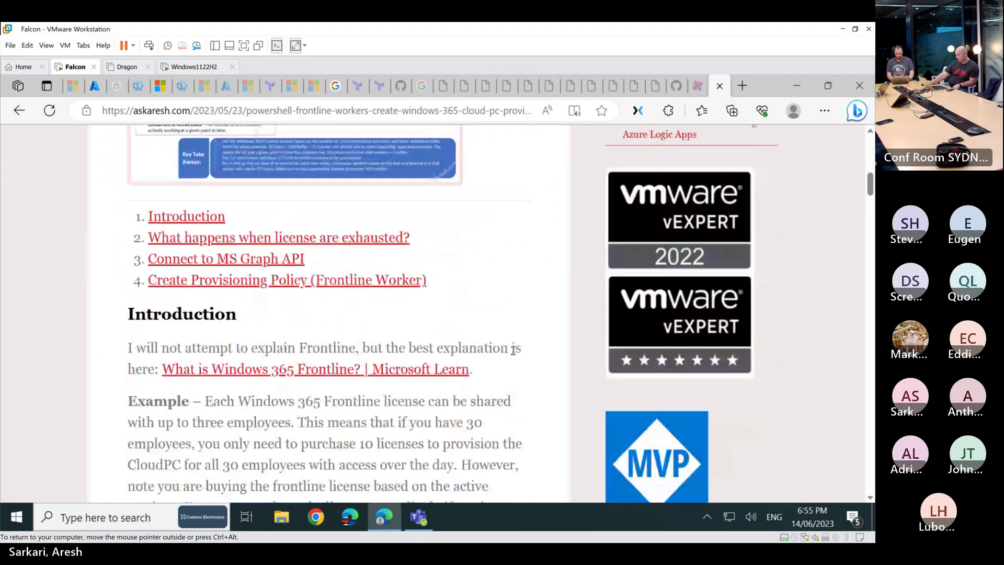
{"action": "scroll", "coordinate": [513, 350], "scroll_direction": "down", "scroll_amount": 8}
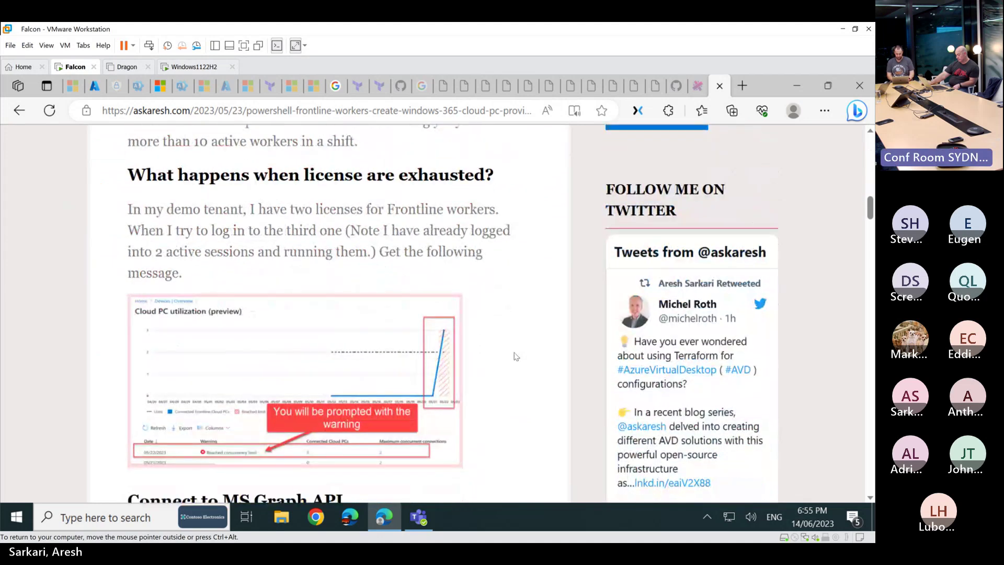
{"action": "scroll", "coordinate": [516, 356], "scroll_direction": "down", "scroll_amount": 1}
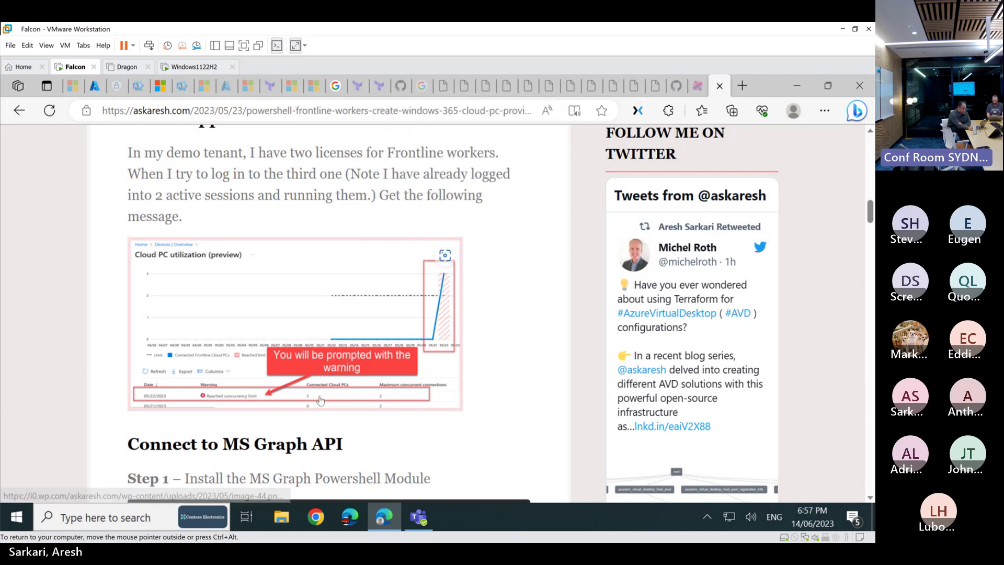
{"action": "scroll", "coordinate": [323, 398], "scroll_direction": "down", "scroll_amount": 2}
{"action": "scroll", "coordinate": [324, 396], "scroll_direction": "down", "scroll_amount": 10}
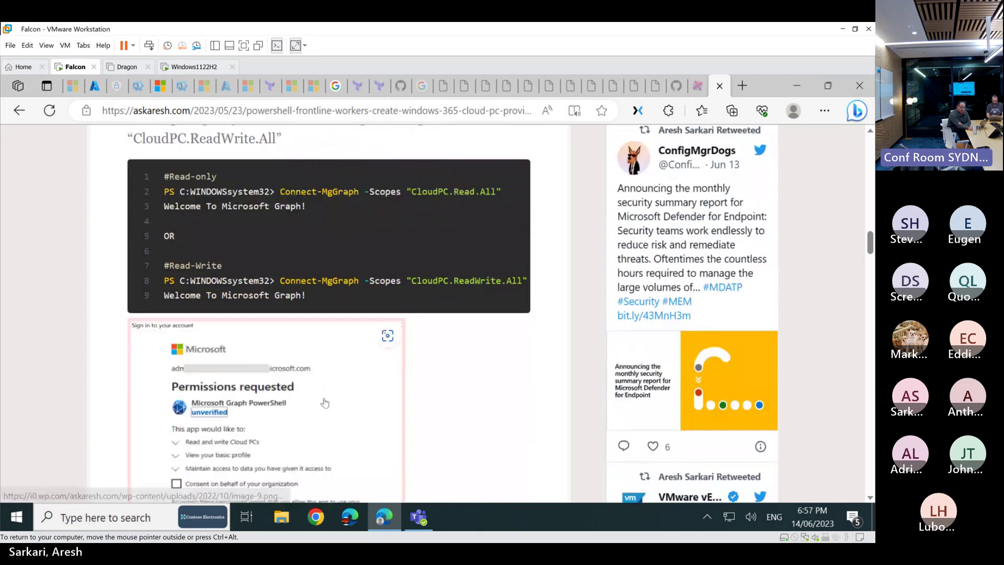
{"action": "scroll", "coordinate": [334, 396], "scroll_direction": "down", "scroll_amount": 9}
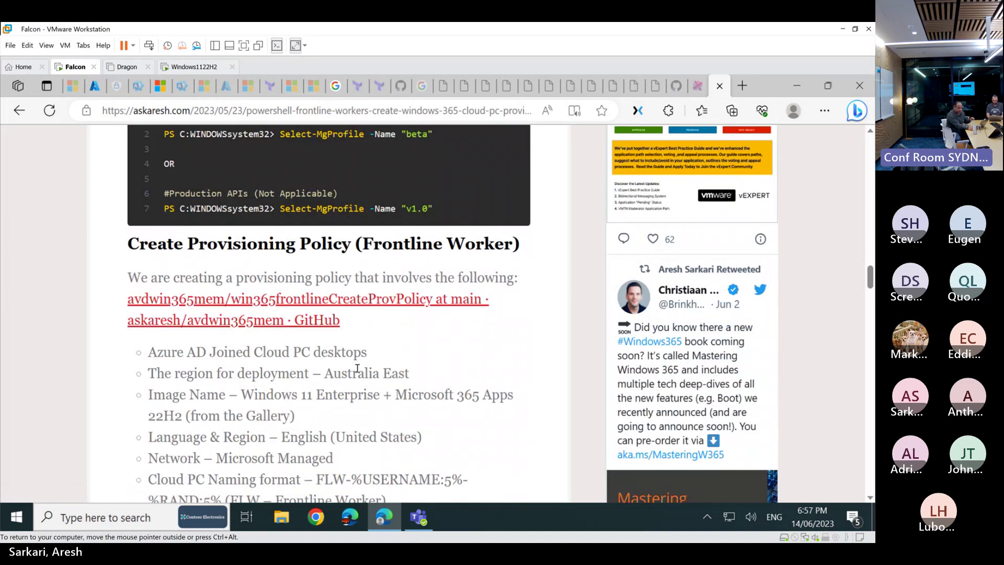
{"action": "scroll", "coordinate": [357, 369], "scroll_direction": "down", "scroll_amount": 1}
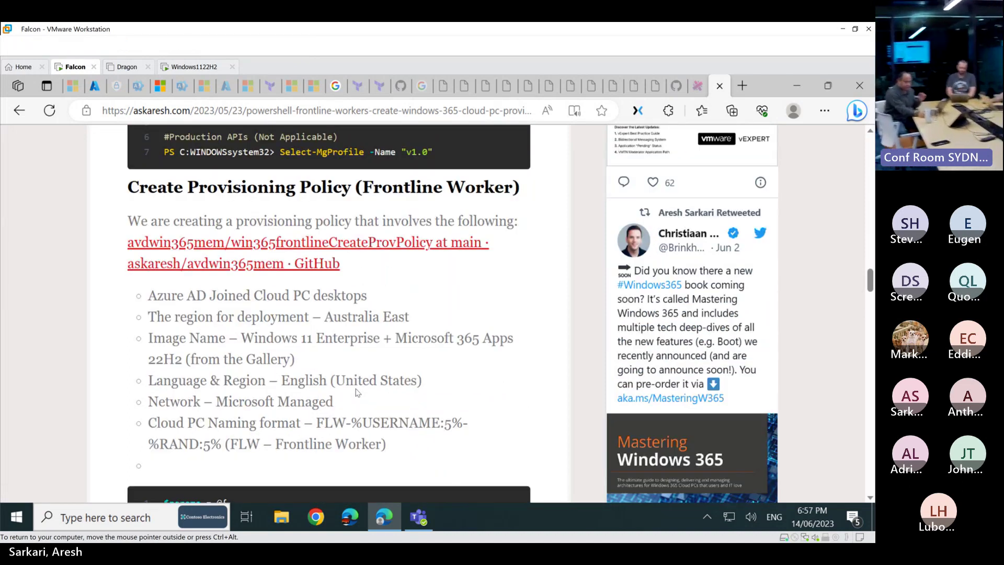
{"action": "scroll", "coordinate": [356, 391], "scroll_direction": "down", "scroll_amount": 3}
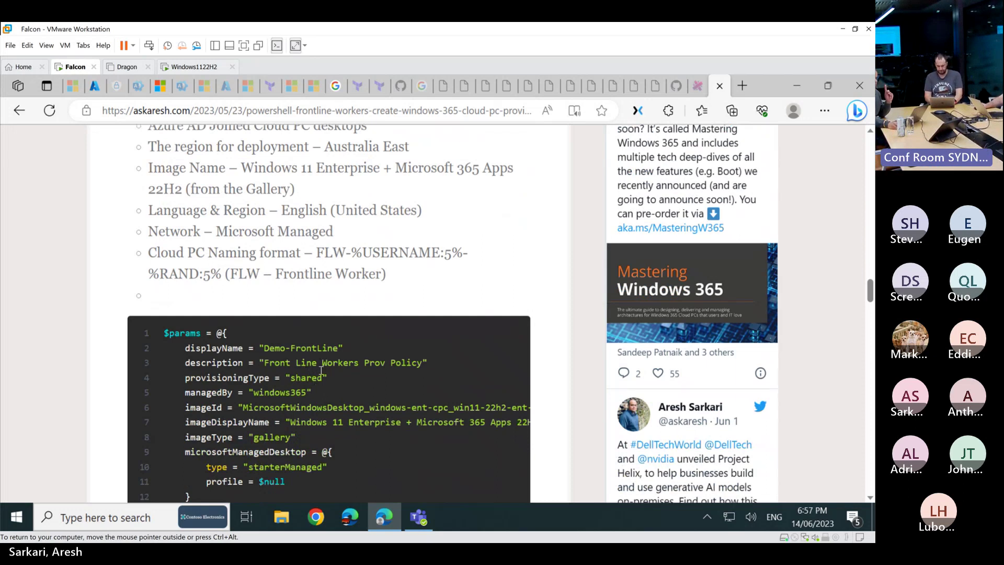
{"action": "scroll", "coordinate": [322, 372], "scroll_direction": "down", "scroll_amount": 2}
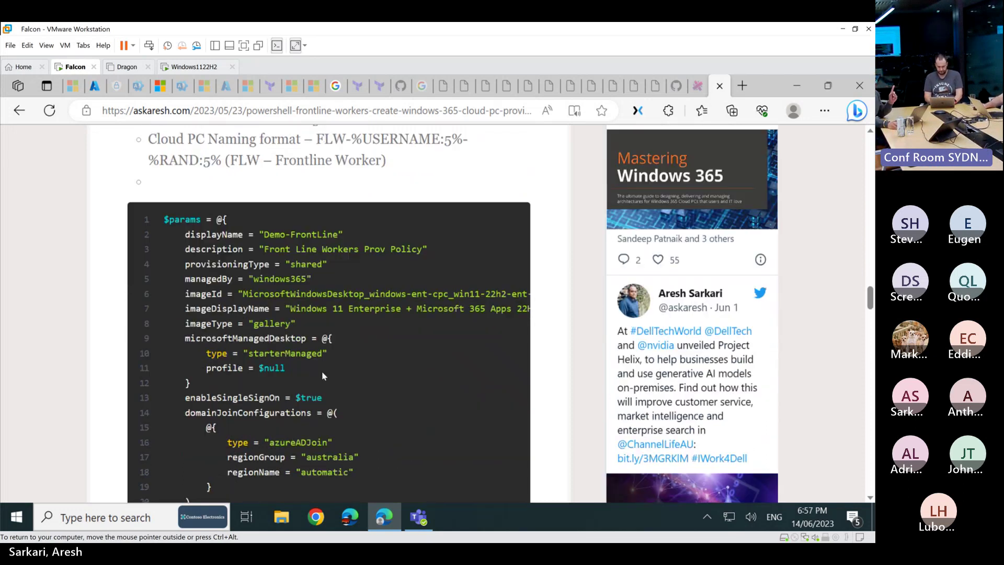
{"action": "scroll", "coordinate": [322, 371], "scroll_direction": "down", "scroll_amount": 3}
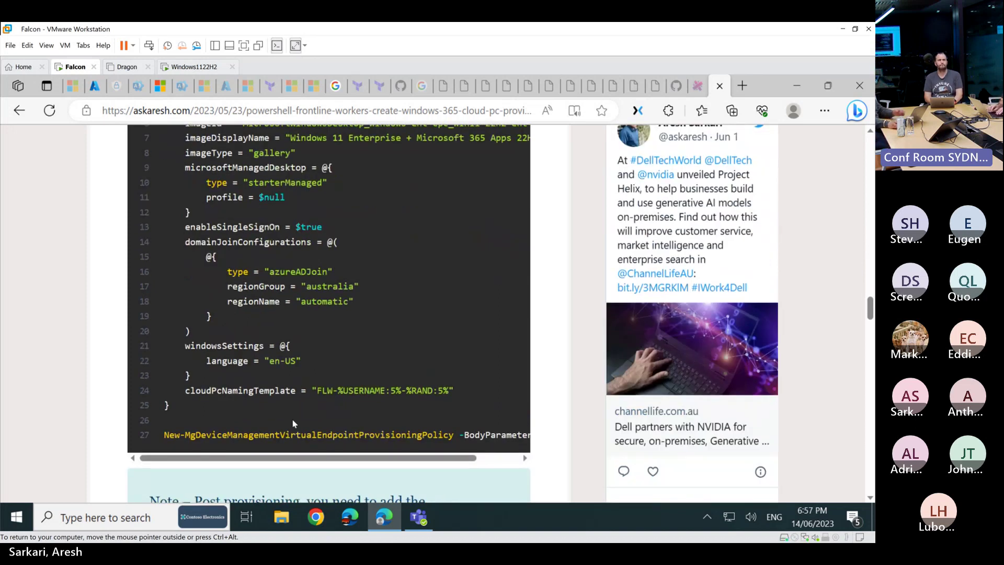
{"action": "scroll", "coordinate": [292, 423], "scroll_direction": "down", "scroll_amount": 5}
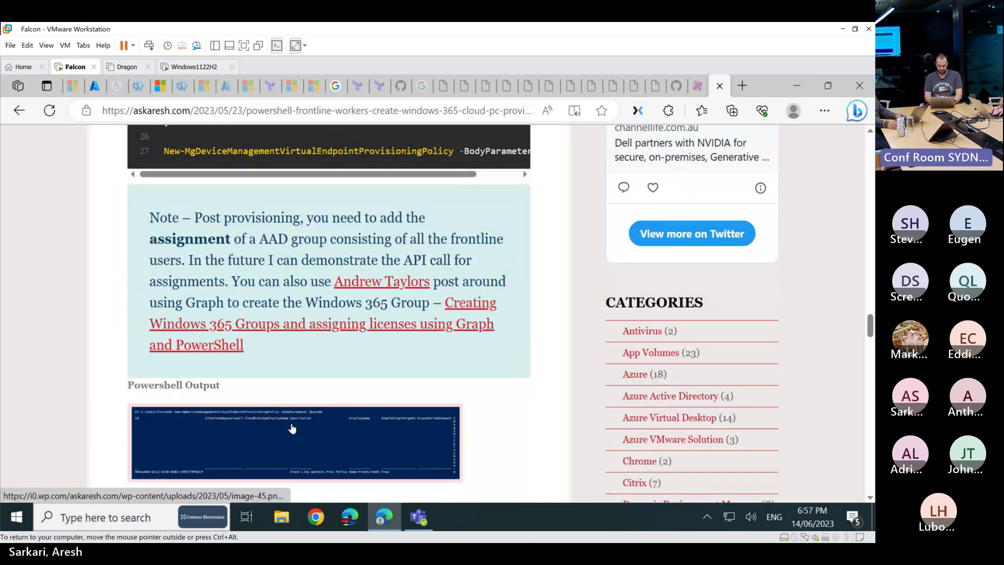
{"action": "scroll", "coordinate": [293, 429], "scroll_direction": "down", "scroll_amount": 9}
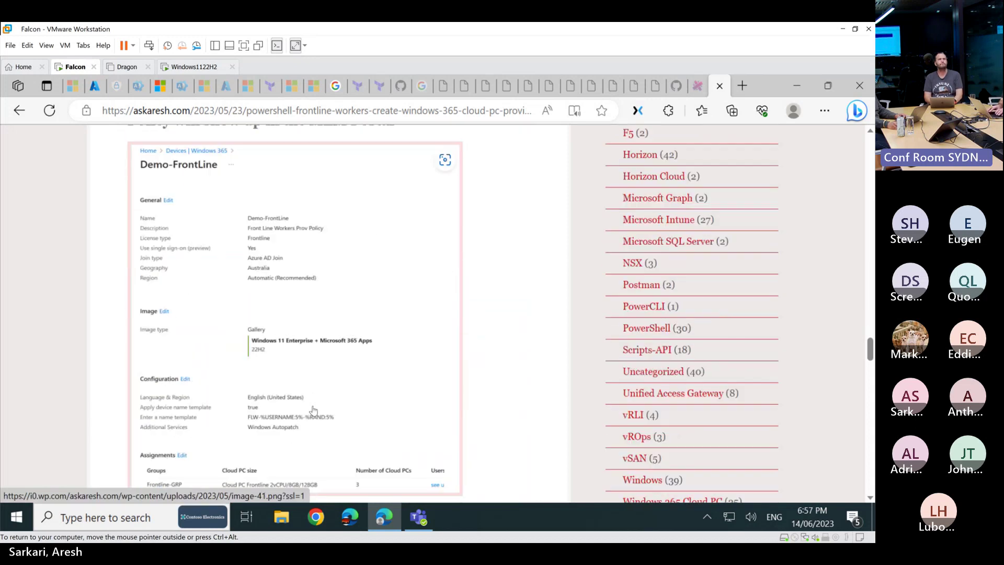
{"action": "scroll", "coordinate": [315, 410], "scroll_direction": "down", "scroll_amount": 8}
{"action": "scroll", "coordinate": [316, 408], "scroll_direction": "up", "scroll_amount": 6}
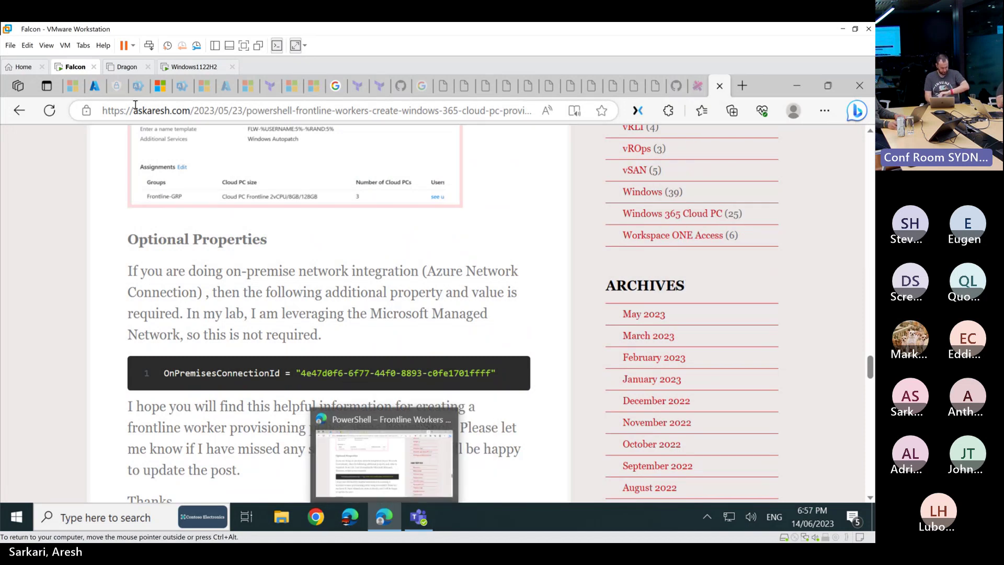
Load windows365.microsoft.com in a new tab next to the Intune tab, then open a new InPrivate window.
{"action": "left_click", "coordinate": [93, 93]}
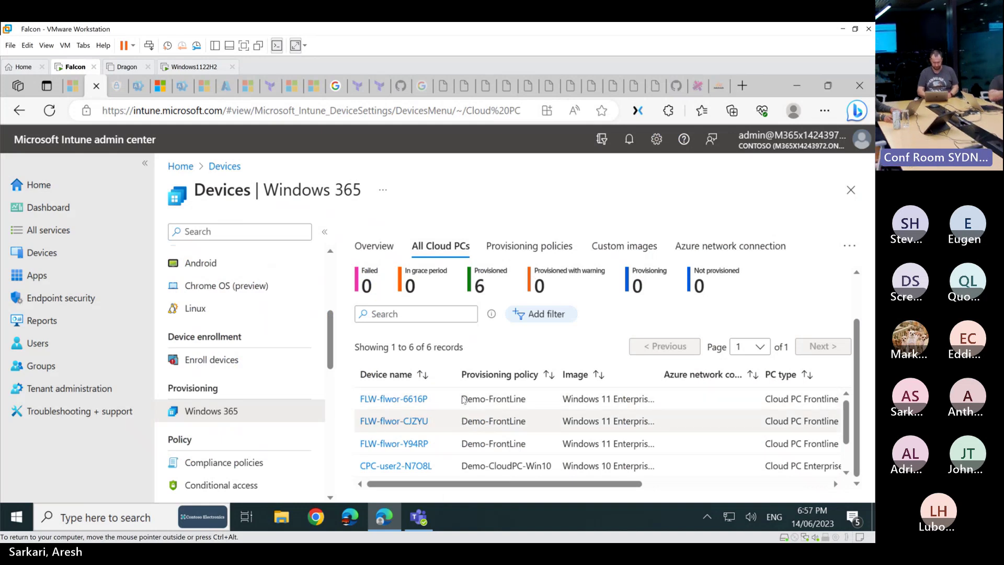
{"action": "left_click", "coordinate": [746, 92]}
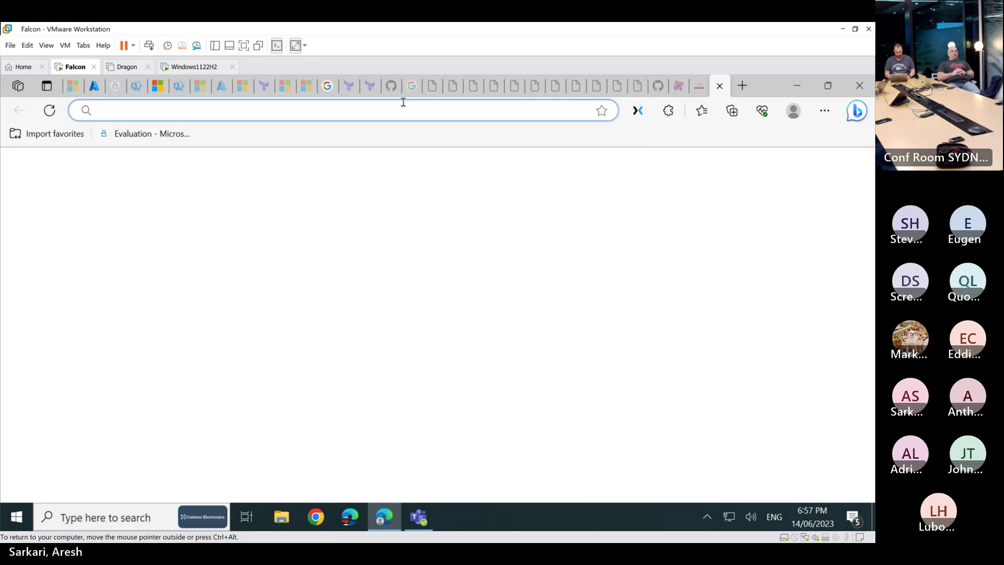
{"action": "type", "text": "windows365.microsoft.com"}
{"action": "key", "text": "Down"}
{"action": "key", "text": "Return"}
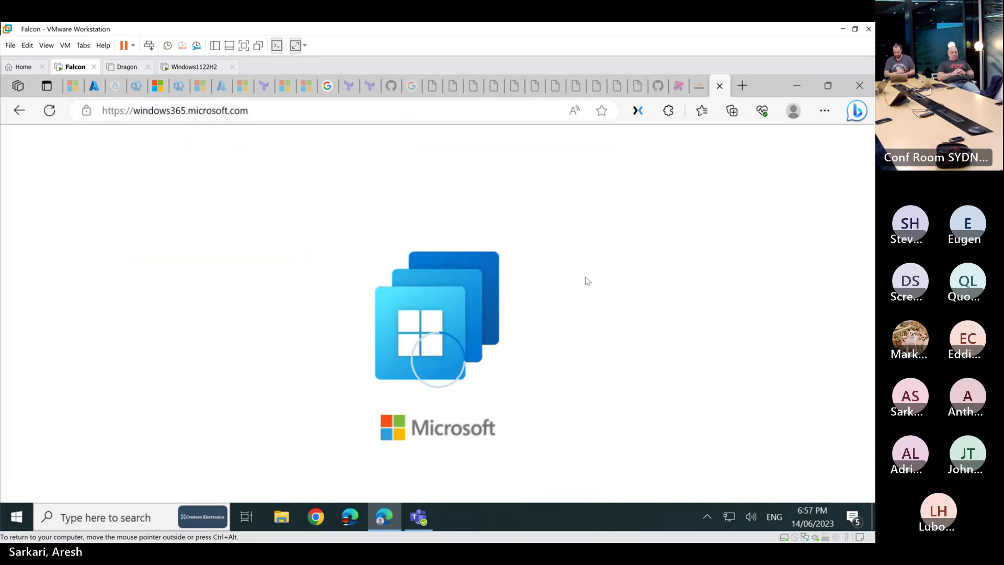
{"action": "left_click", "coordinate": [824, 110]}
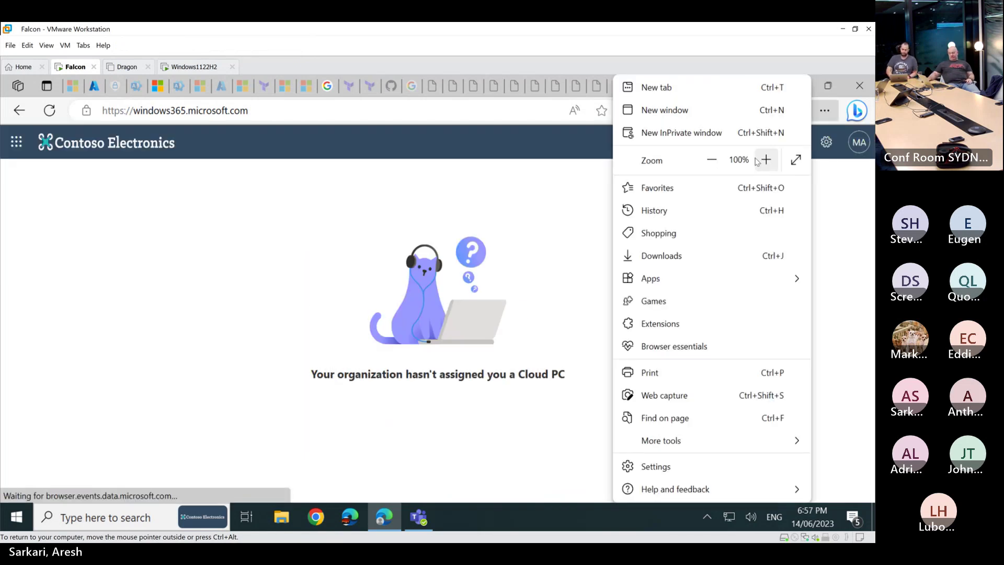
{"action": "left_click", "coordinate": [700, 133]}
Load the Windows 365 portal in the private window and sign in with the frontline worker's e-mail and password.
{"action": "type", "text": "w"}
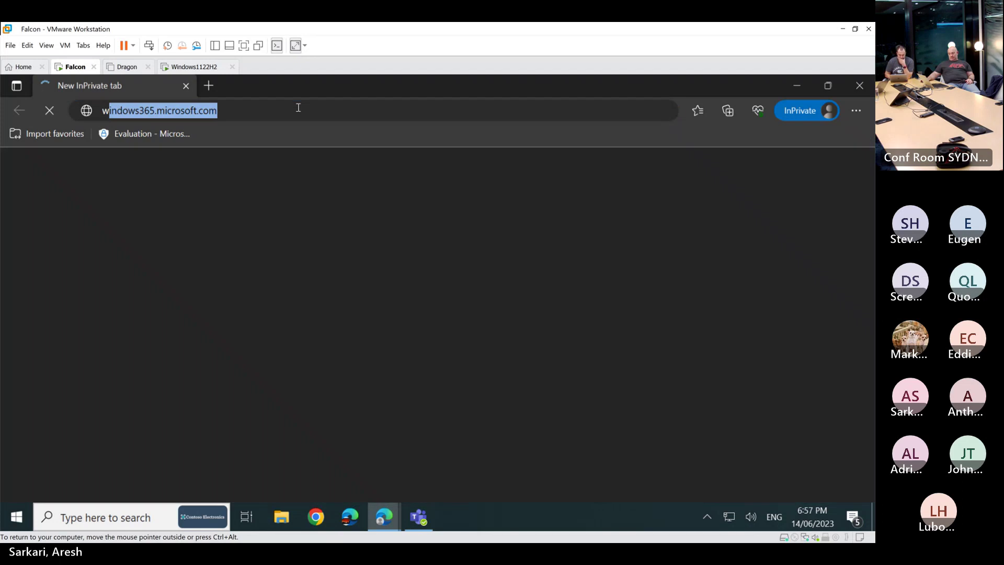
{"action": "type", "text": "indo"}
{"action": "key", "text": "Return"}
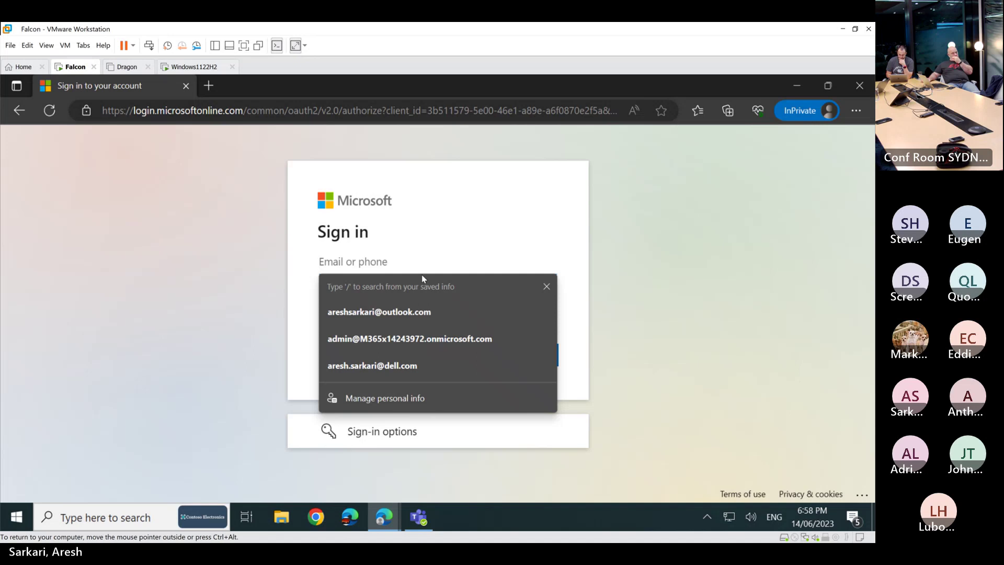
{"action": "key", "text": "ctrl+v"}
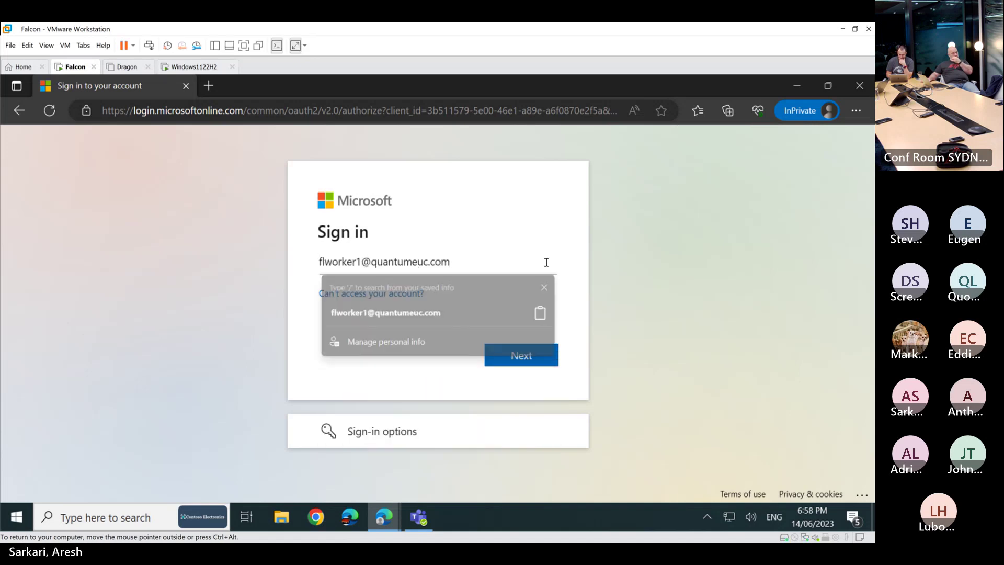
{"action": "left_click", "coordinate": [542, 357]}
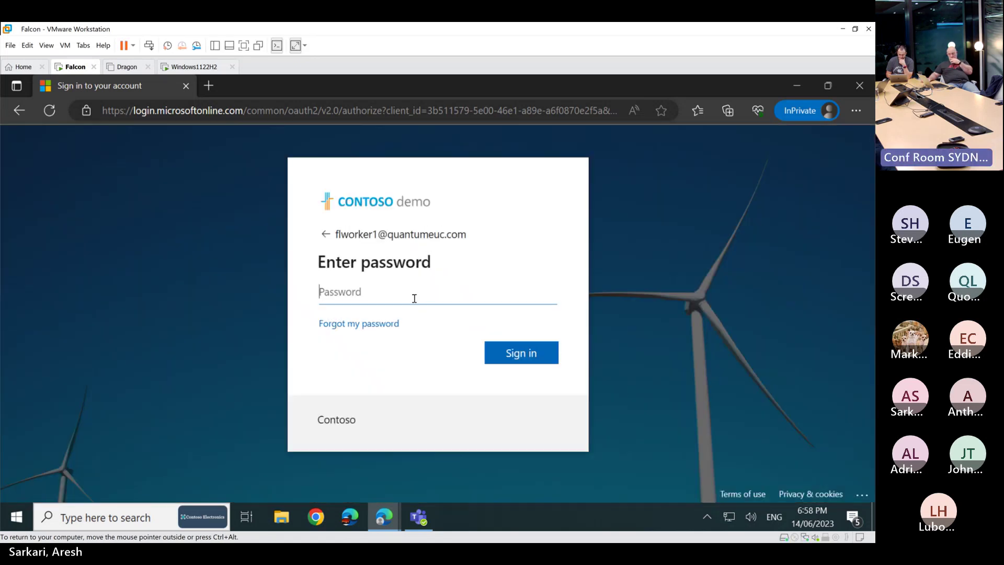
{"action": "type", "text": "••••••••••"}
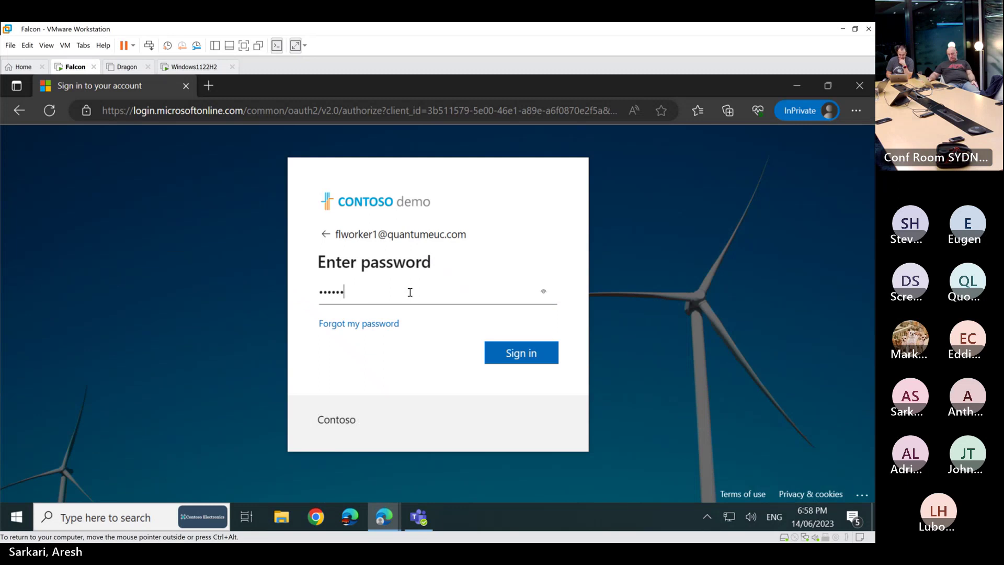
{"action": "type", "text": "•••"}
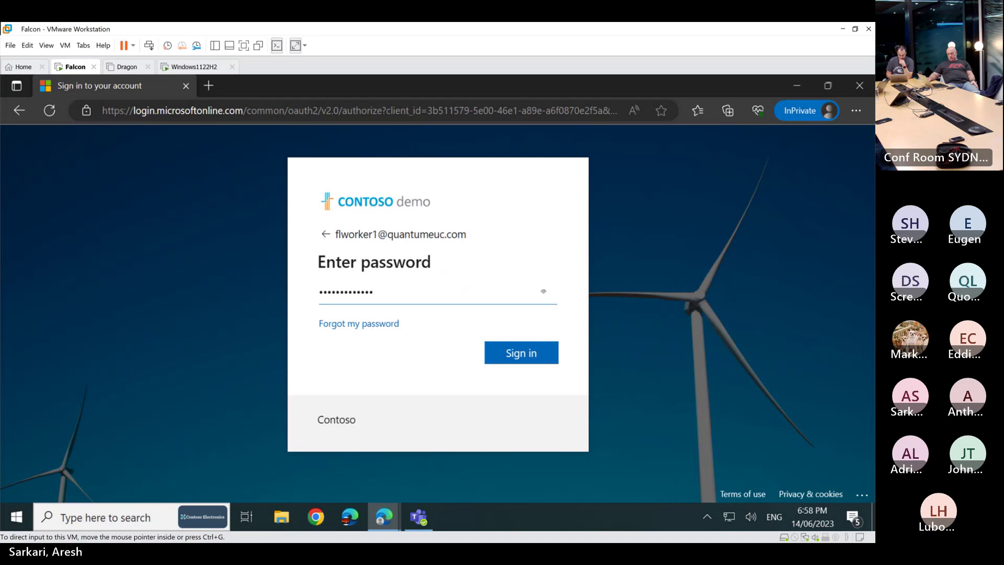
{"action": "left_click", "coordinate": [534, 353]}
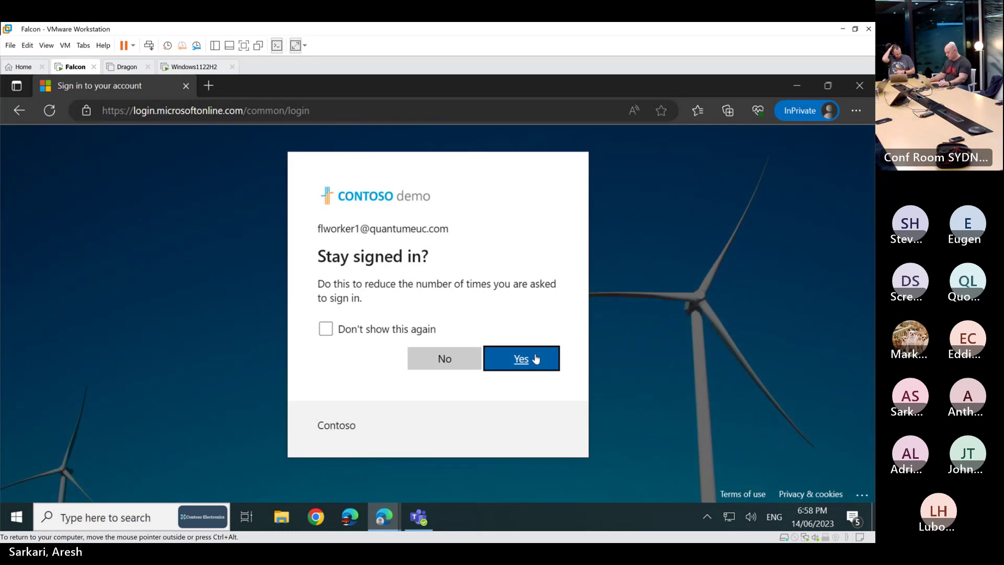
Stay signed in and launch the Demo-FrontLine Cloud PC in the browser from Your Cloud PCs.
{"action": "left_click", "coordinate": [538, 358]}
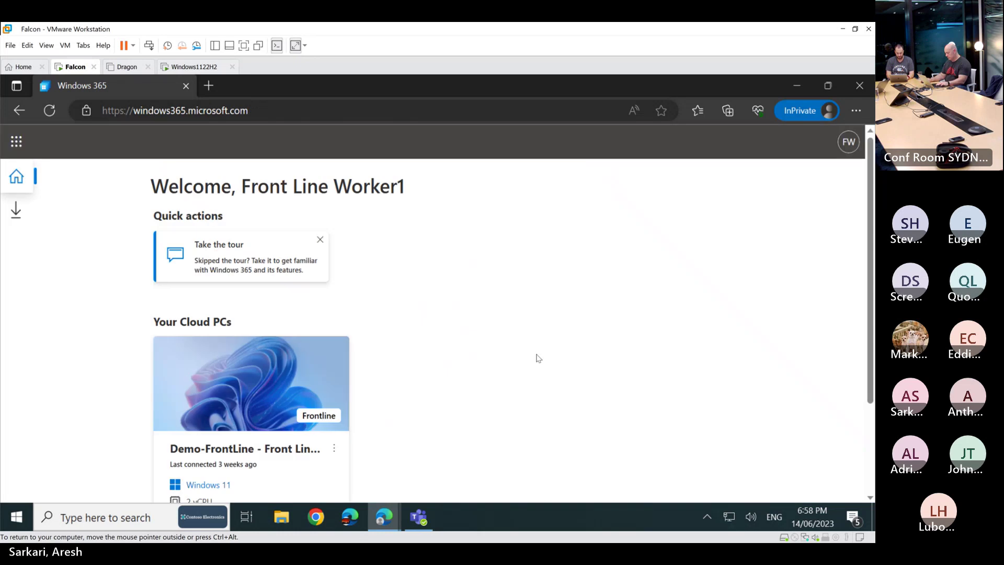
{"action": "scroll", "coordinate": [533, 355], "scroll_direction": "down", "scroll_amount": 2}
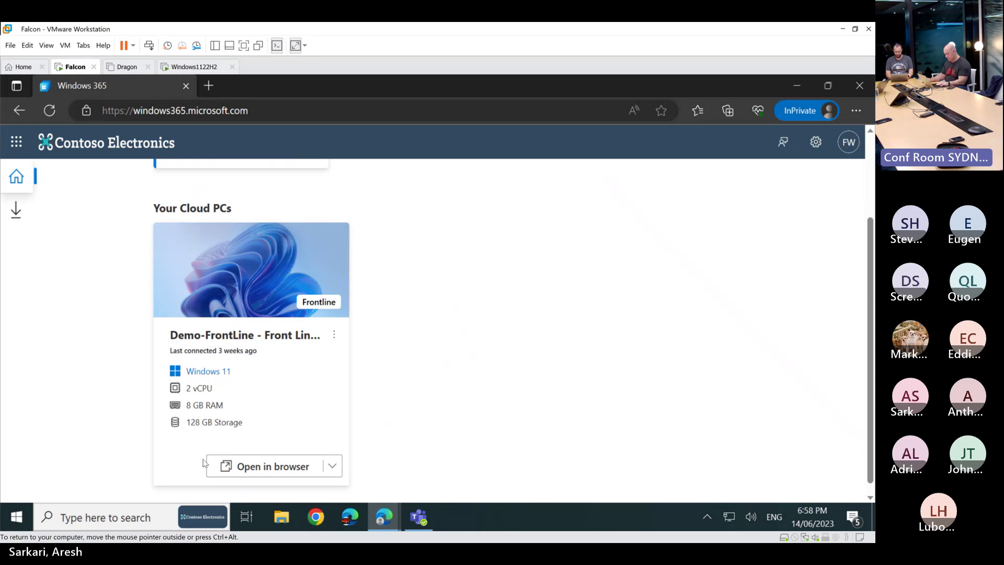
{"action": "left_click", "coordinate": [260, 476]}
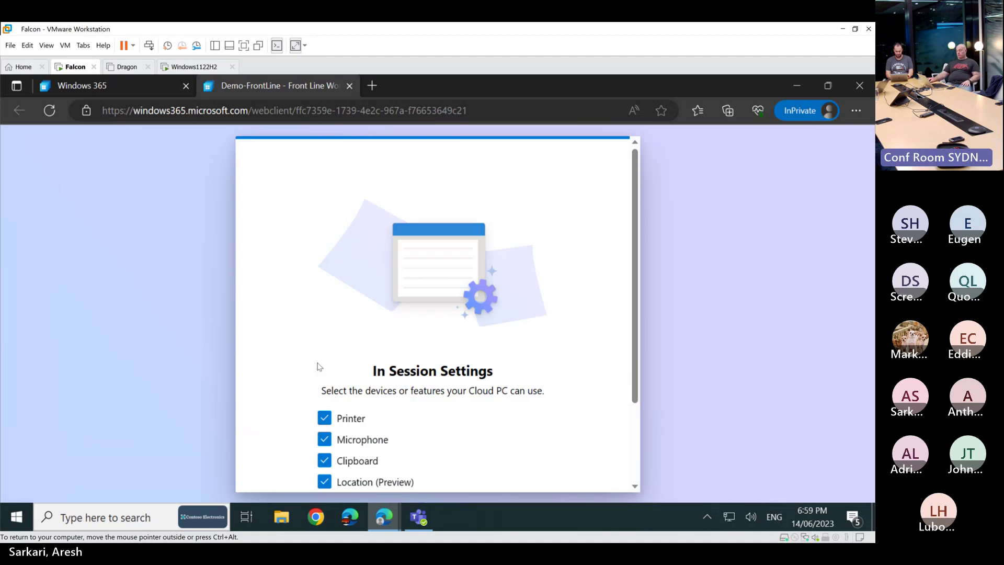
Get past the In Session Settings and disconnect reminder so the Demo-FrontLine Cloud PC starts connecting.
{"action": "scroll", "coordinate": [518, 425], "scroll_direction": "down", "scroll_amount": 3}
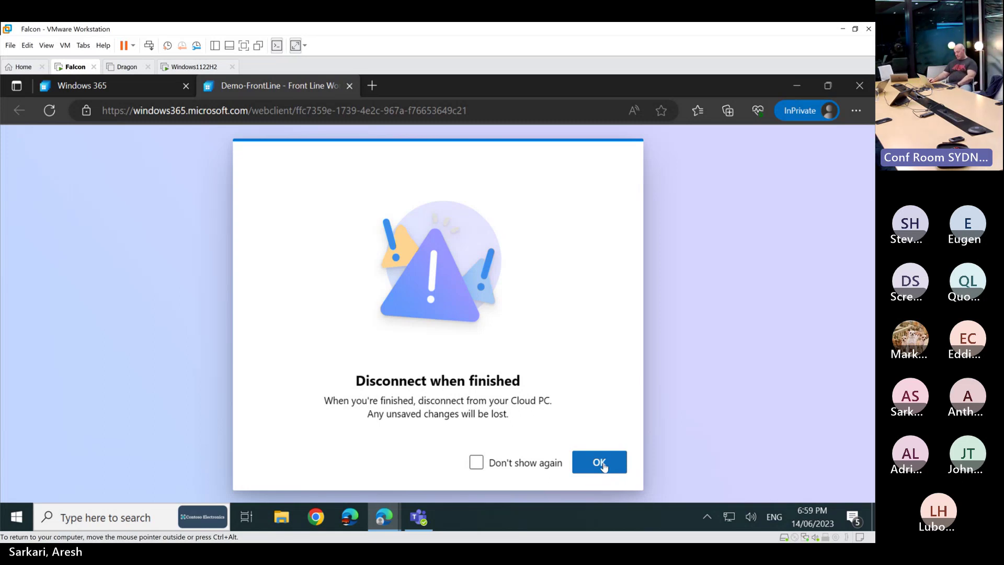
{"action": "left_click", "coordinate": [599, 463]}
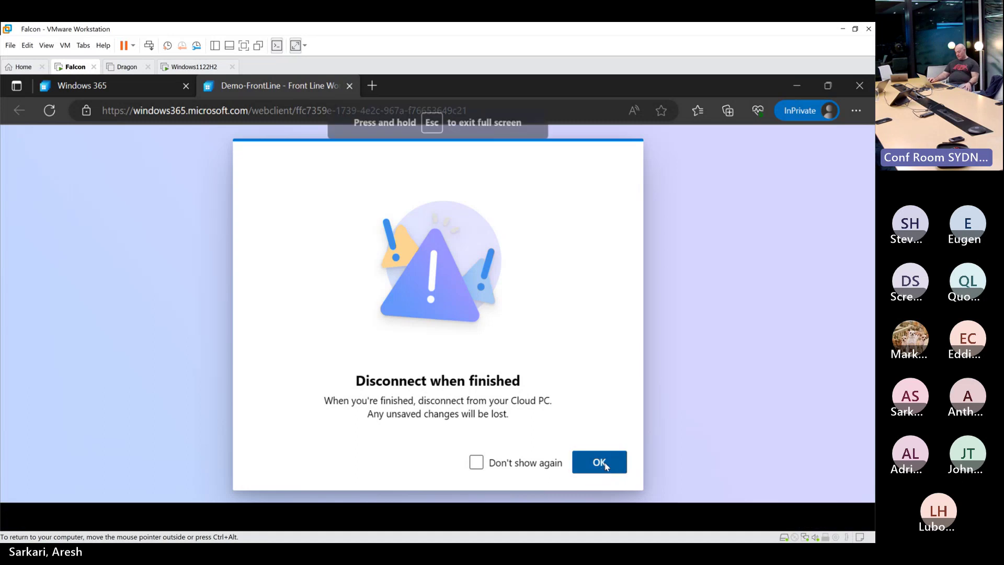
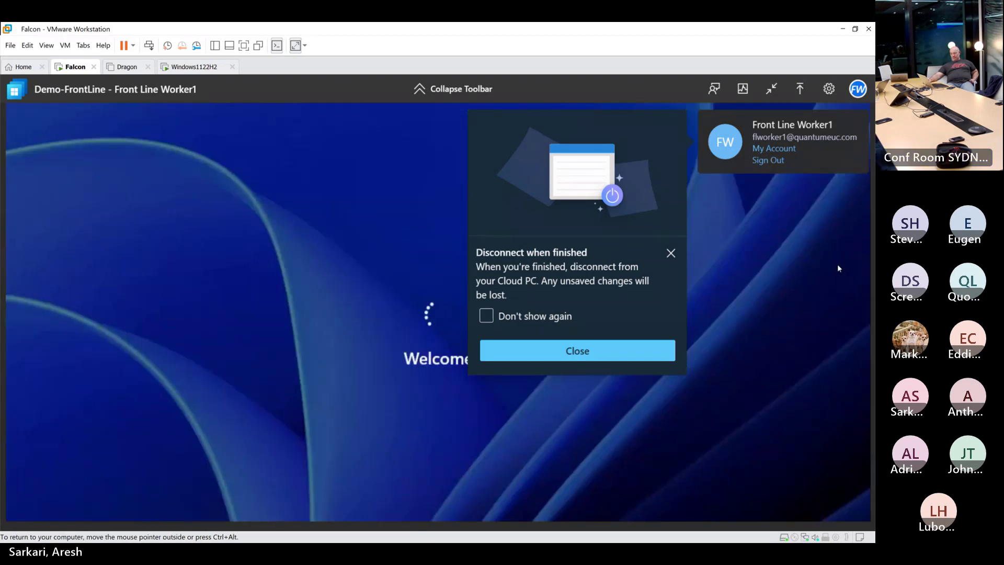
Dismiss the disconnect tip, allow location access, and open the Demo-FrontLine Cloud PC's Start menu.
{"action": "left_click", "coordinate": [515, 351]}
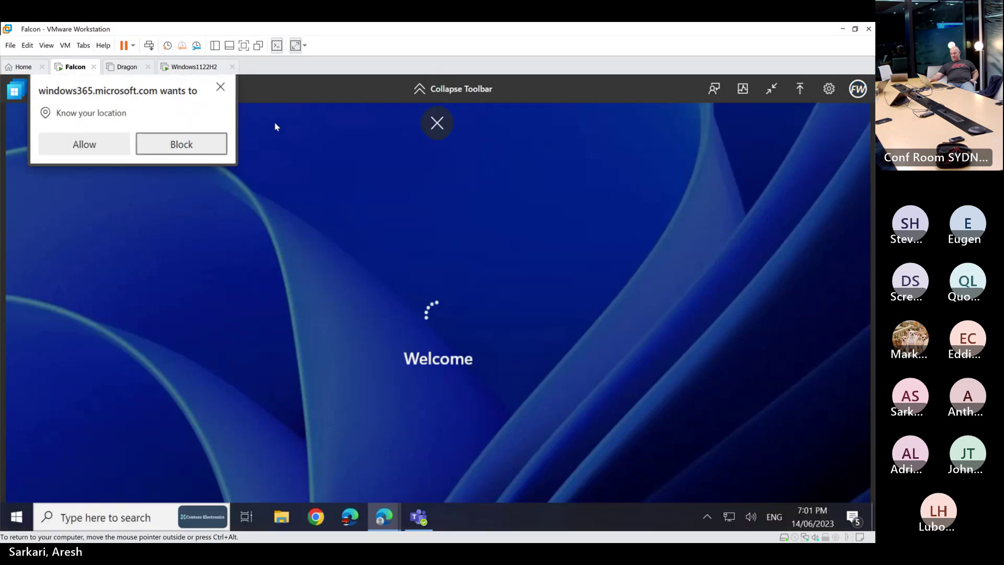
{"action": "left_click", "coordinate": [121, 149]}
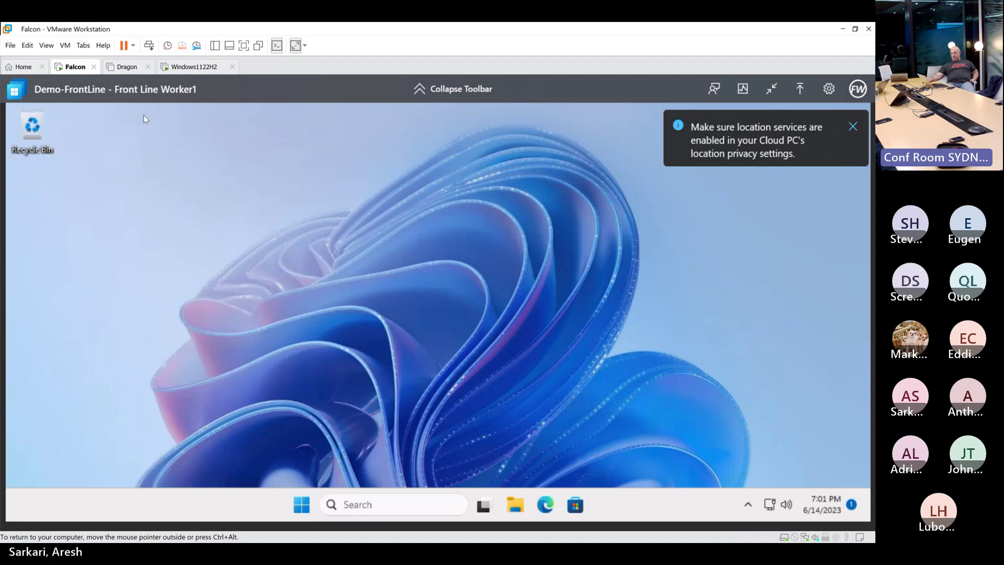
{"action": "left_click", "coordinate": [303, 504]}
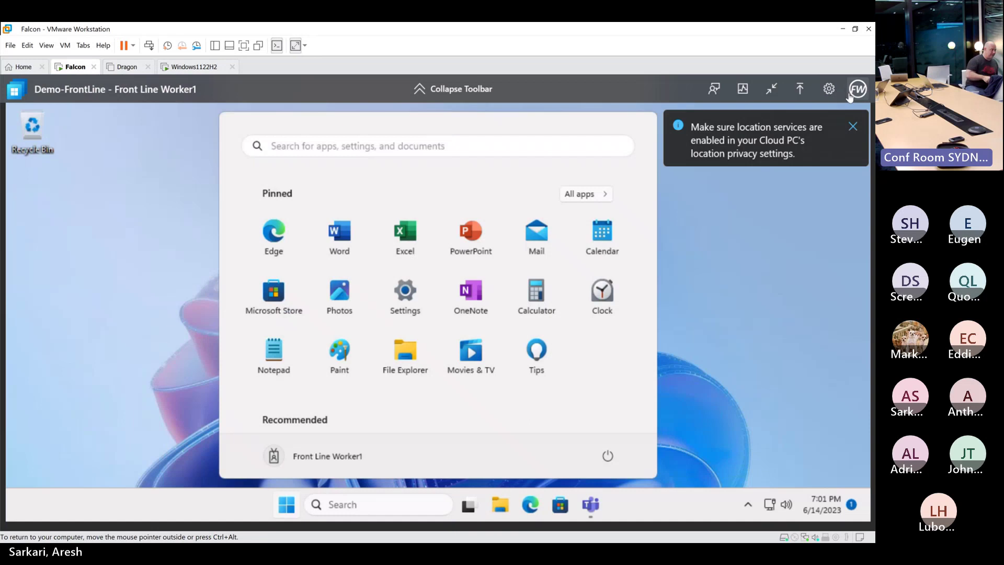
Exit full screen and bring up the pinned Intune Devices | Windows 365 All Cloud PCs page.
{"action": "left_click", "coordinate": [770, 89]}
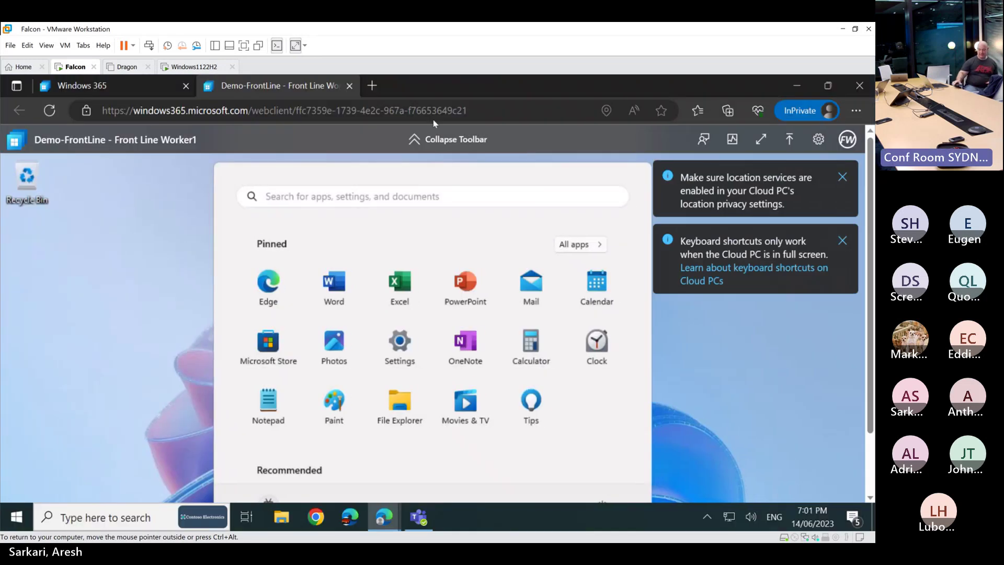
{"action": "left_click", "coordinate": [797, 85]}
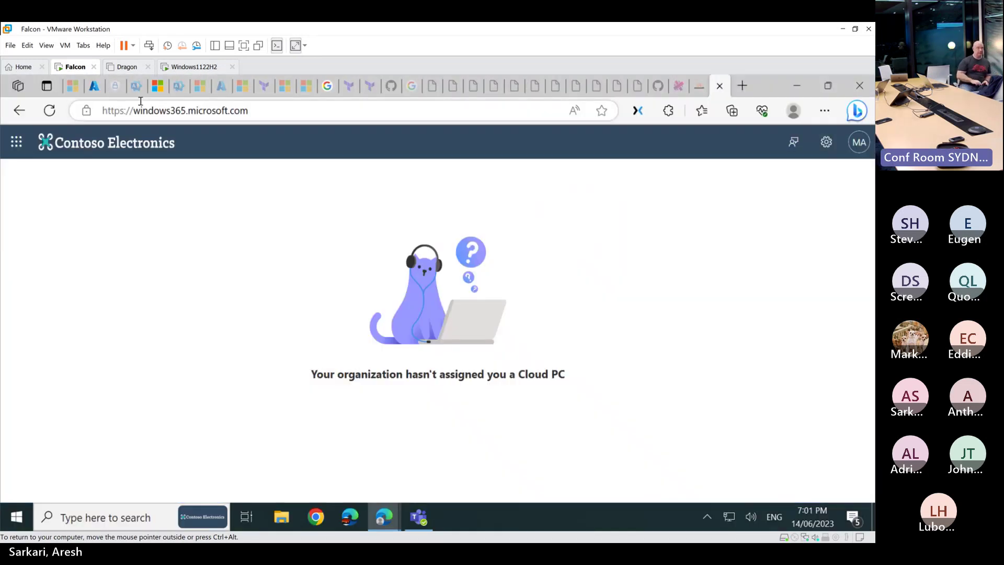
{"action": "left_click", "coordinate": [82, 85]}
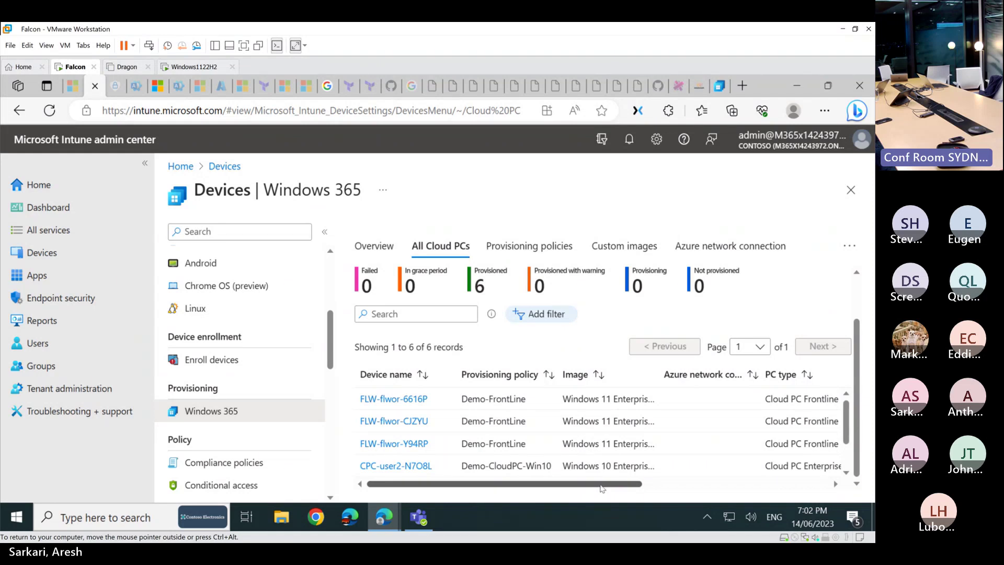
Scroll the All Cloud PCs table right to reveal the Status, User and Date modified columns.
{"action": "scroll", "coordinate": [601, 489], "scroll_direction": "right", "scroll_amount": 6}
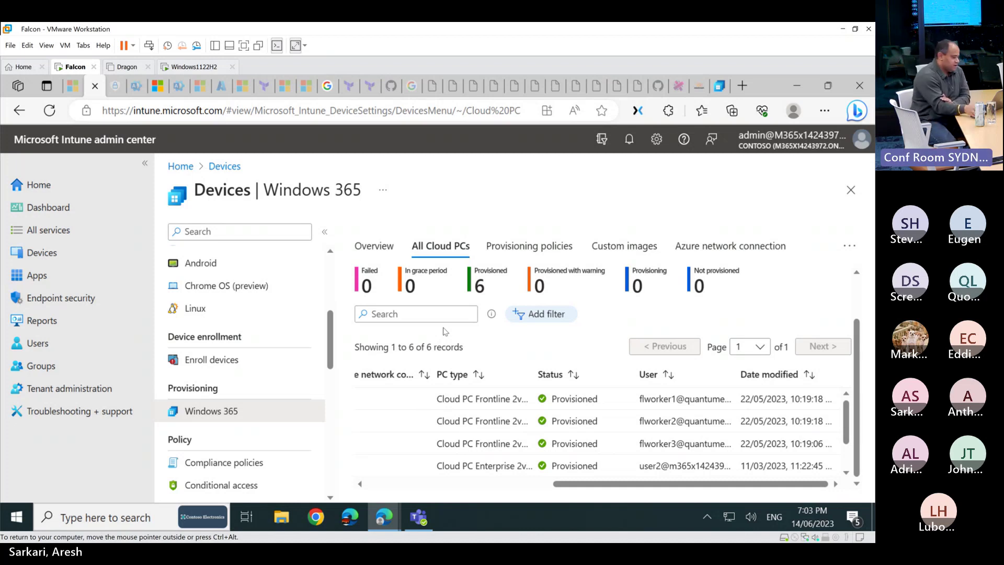
Switch to the Windows1122H2 VM, dismiss its lock screen, and sign in with the account PIN.
{"action": "left_click", "coordinate": [205, 71]}
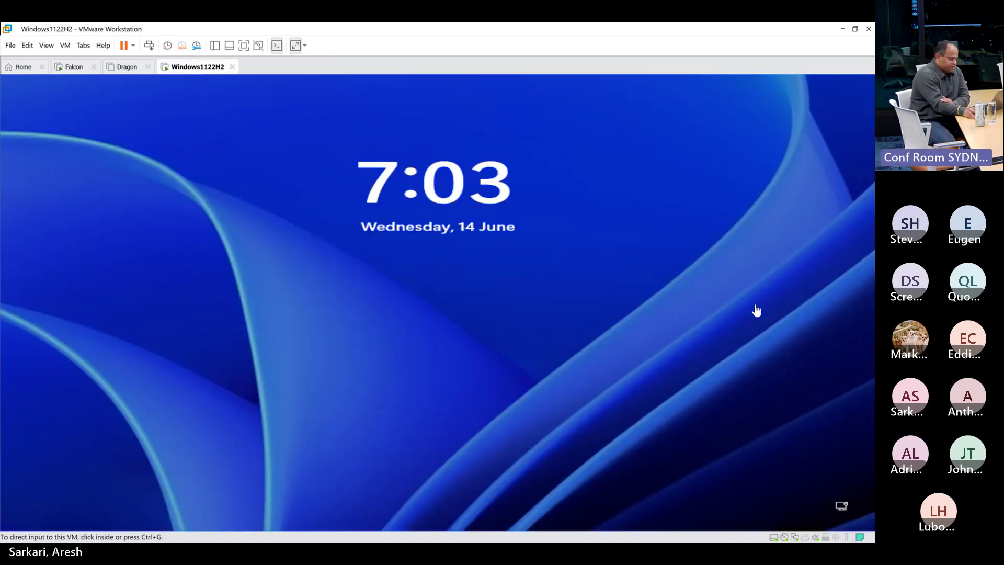
{"action": "left_click", "coordinate": [619, 321]}
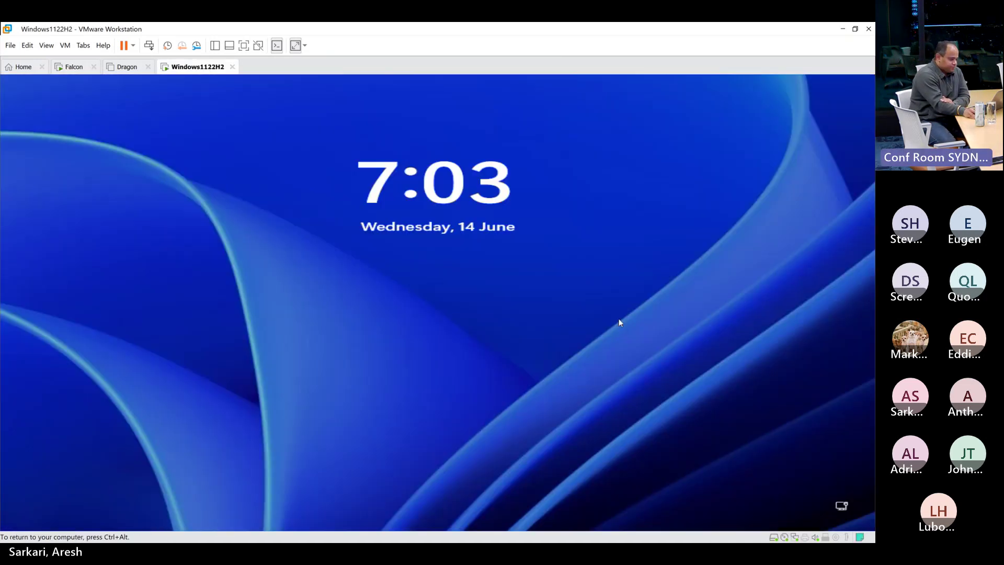
{"action": "left_click", "coordinate": [561, 324]}
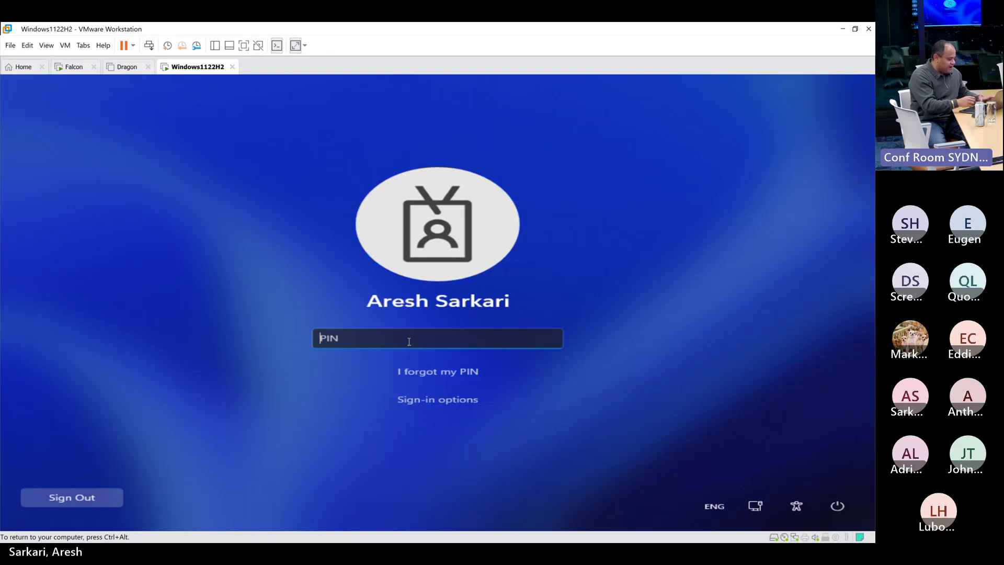
{"action": "type", "text": "****"}
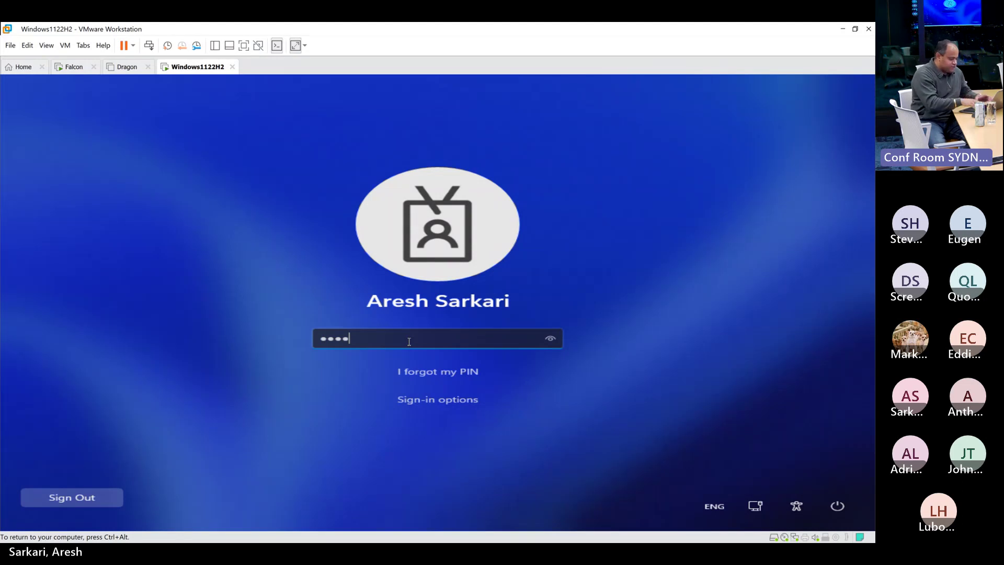
{"action": "key", "text": "Return"}
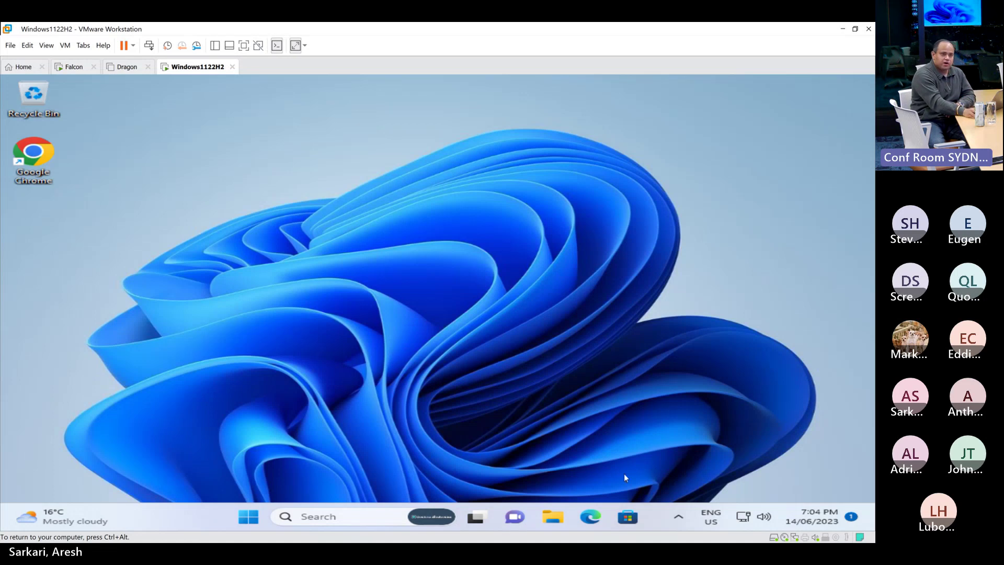
Launch Company Portal from the Start menu's All apps list.
{"action": "left_click", "coordinate": [249, 517]}
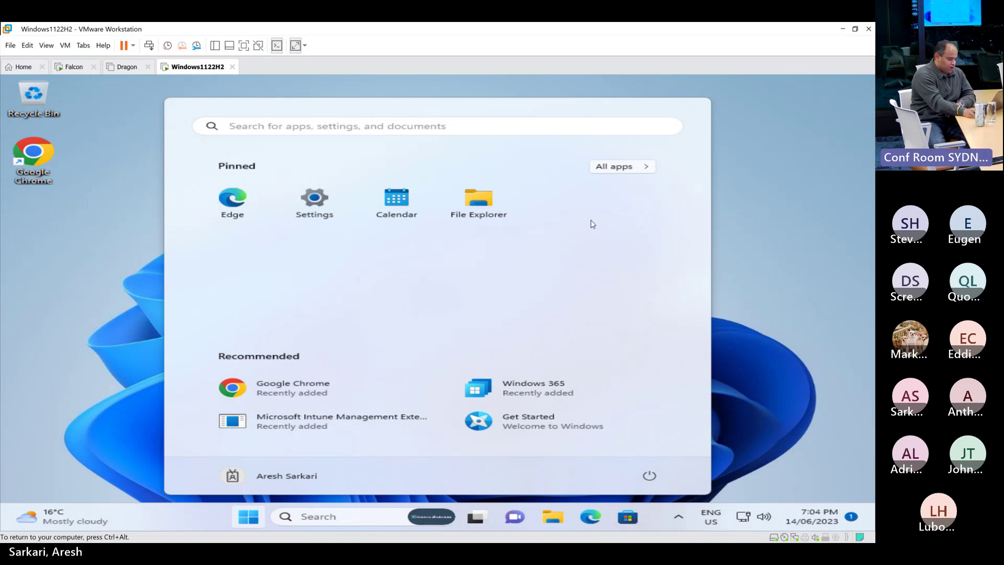
{"action": "left_click", "coordinate": [622, 167]}
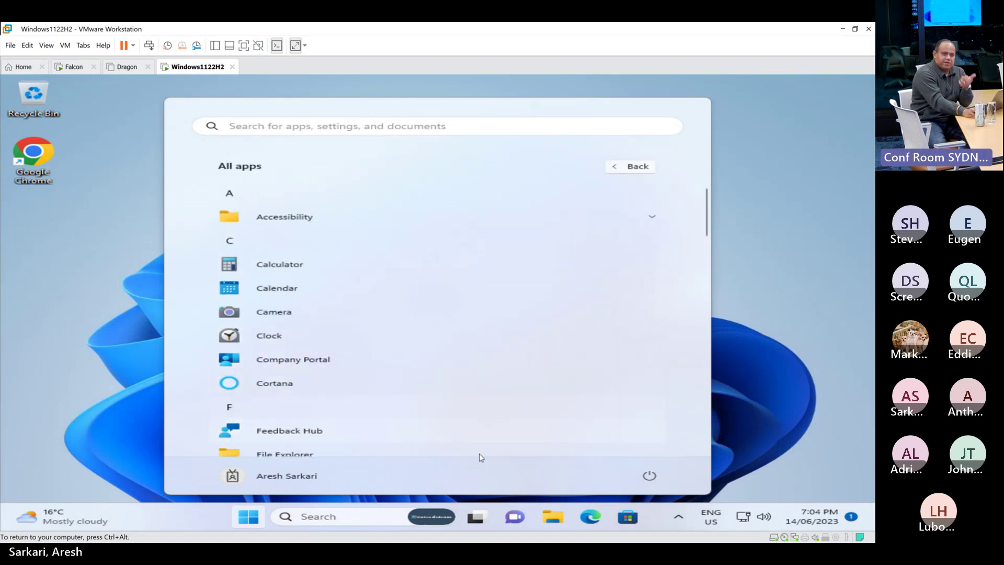
{"action": "left_click", "coordinate": [391, 369]}
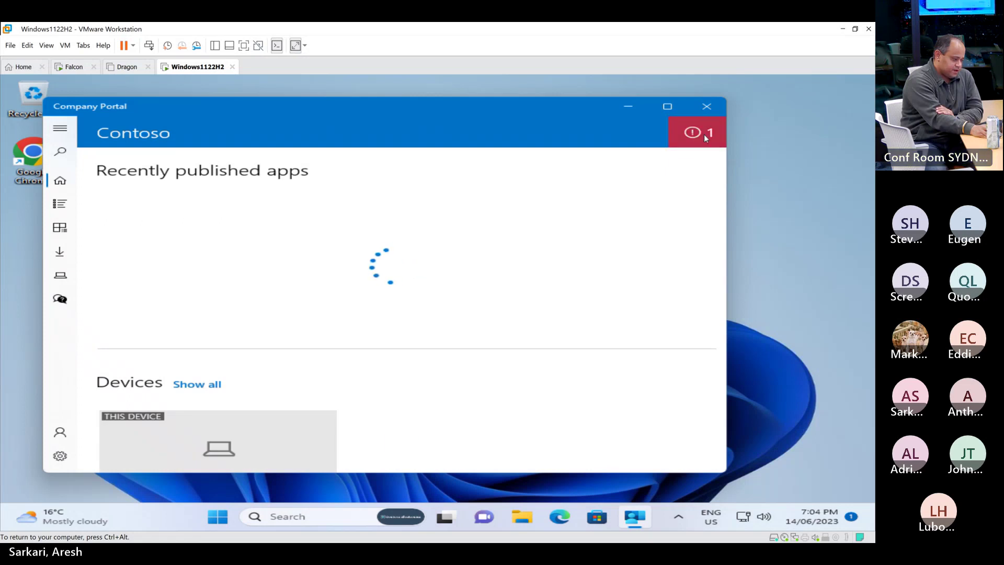
View the failed W365Boot app's details from the header error notice, then reopen Start.
{"action": "left_click", "coordinate": [698, 132]}
{"action": "left_click", "coordinate": [528, 174]}
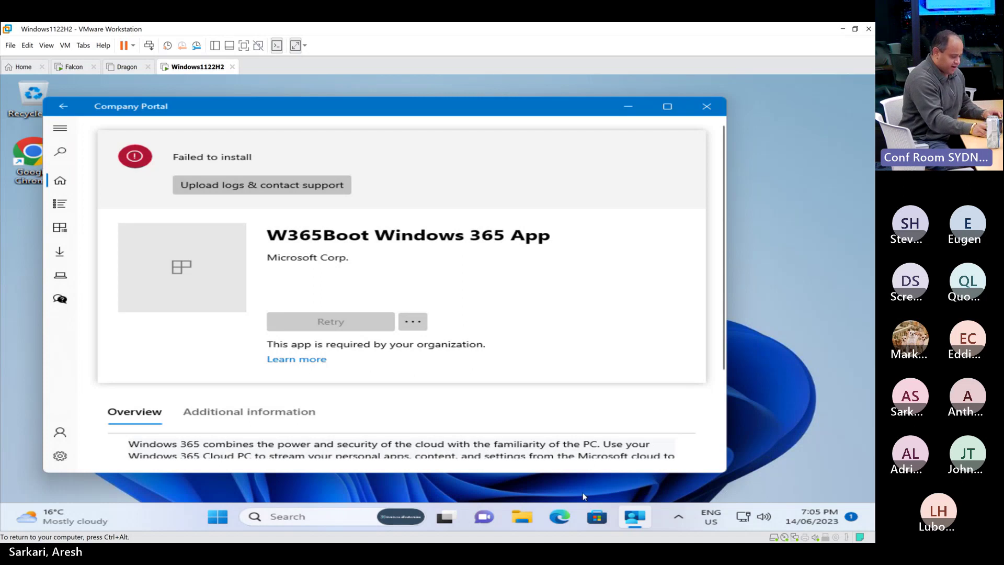
{"action": "left_click", "coordinate": [218, 516]}
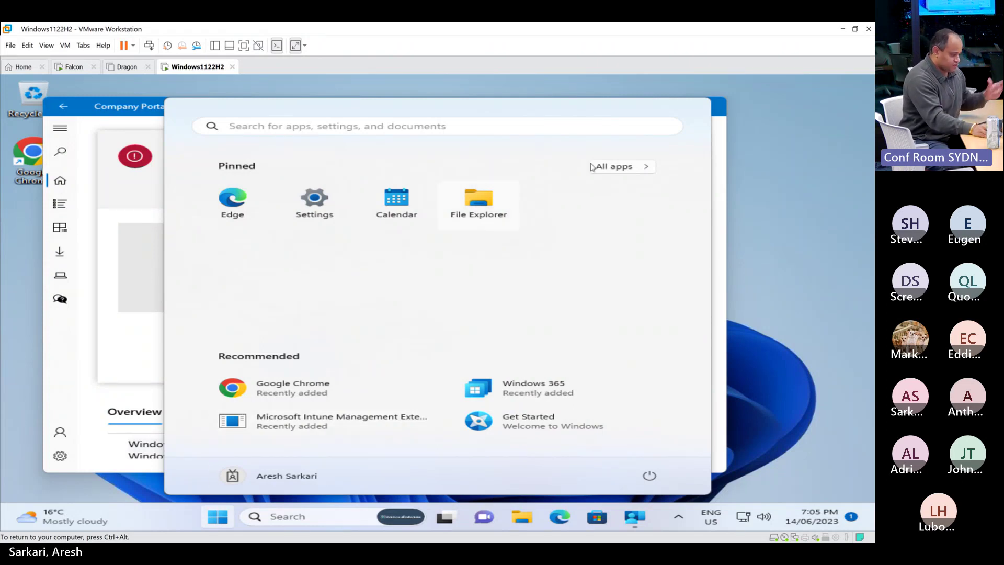
Open Windows Update in Settings, review the Windows Insider channel choices, and return to the update status.
{"action": "left_click", "coordinate": [315, 212]}
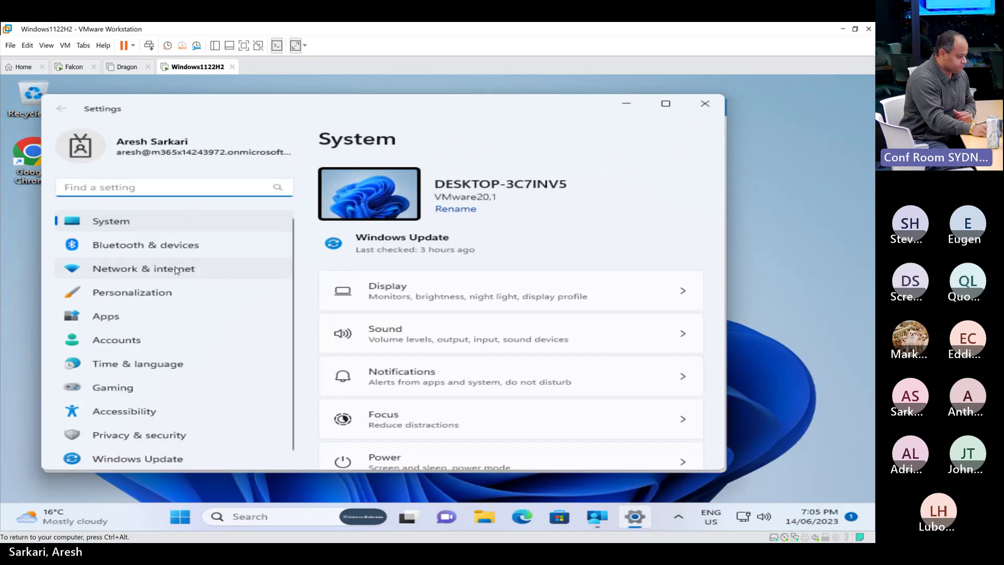
{"action": "left_click", "coordinate": [155, 452]}
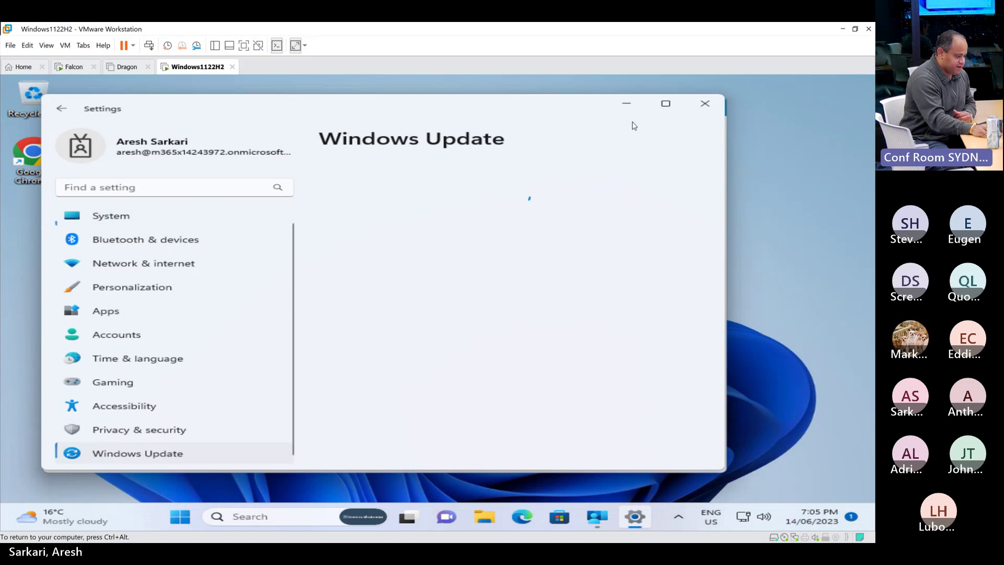
{"action": "left_click", "coordinate": [665, 103]}
{"action": "left_click", "coordinate": [431, 419]}
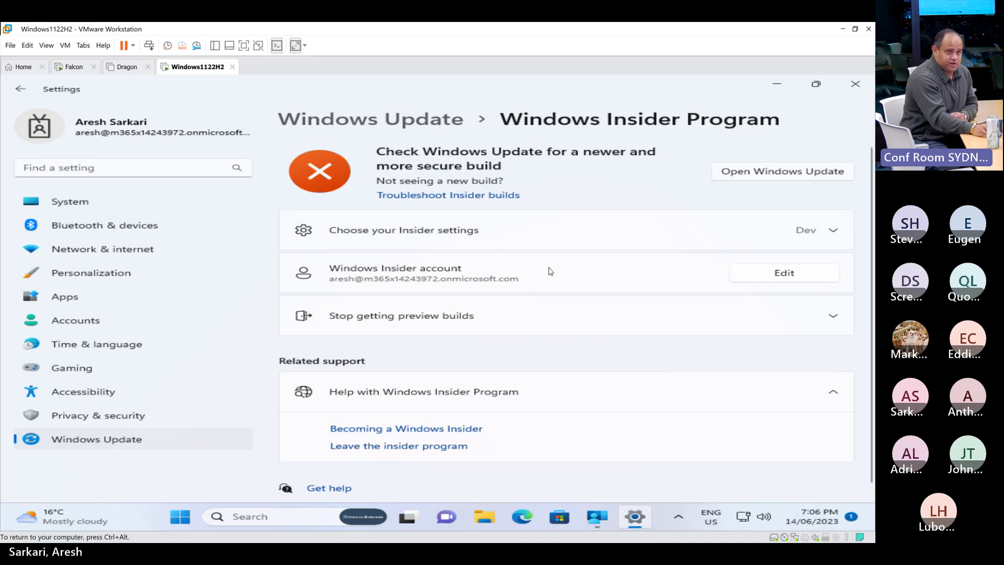
{"action": "left_click", "coordinate": [832, 230]}
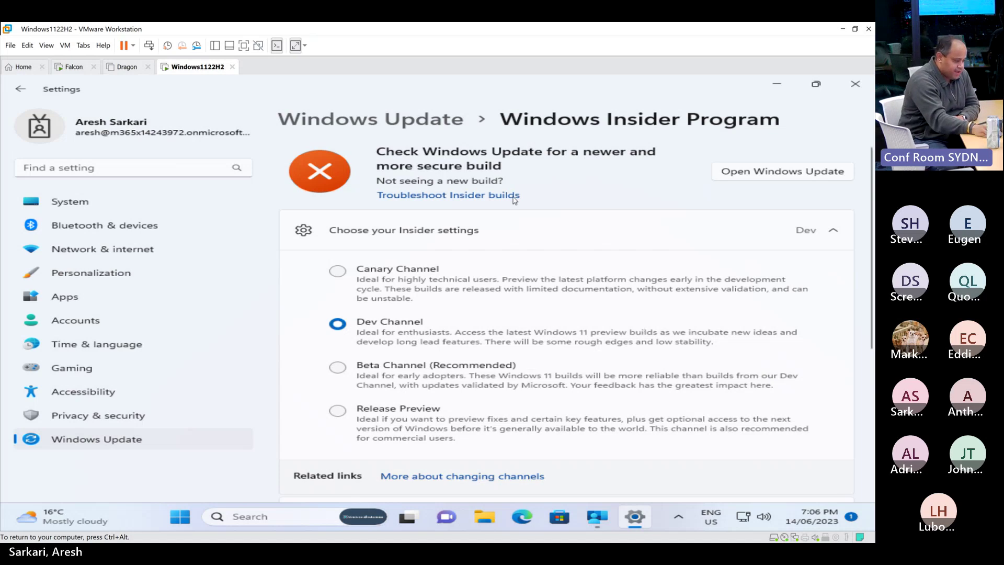
{"action": "left_click", "coordinate": [767, 178]}
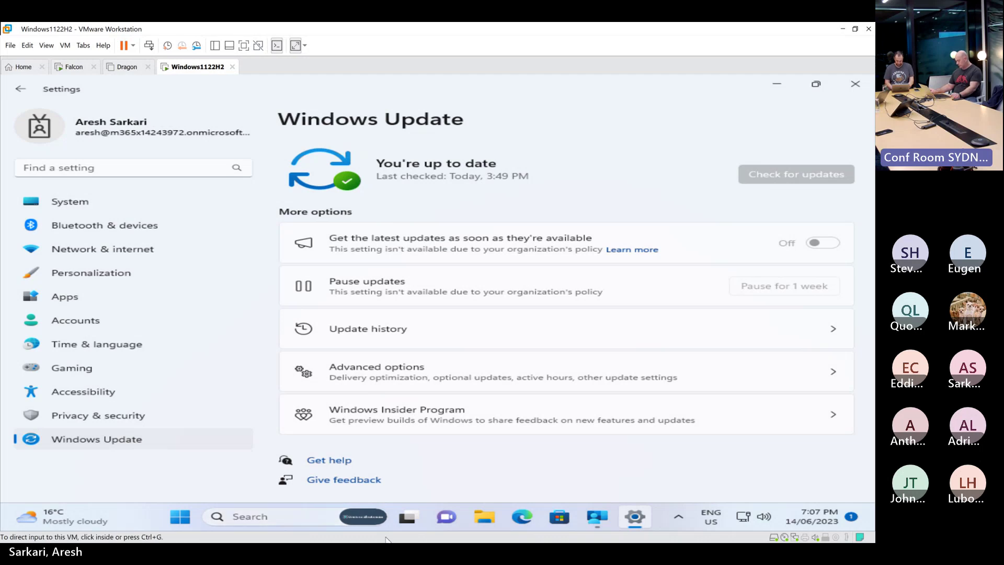
On the Falcon VM, show the Windows 365 Overview and scroll down to Windows 365 Guides.
{"action": "left_click", "coordinate": [69, 77]}
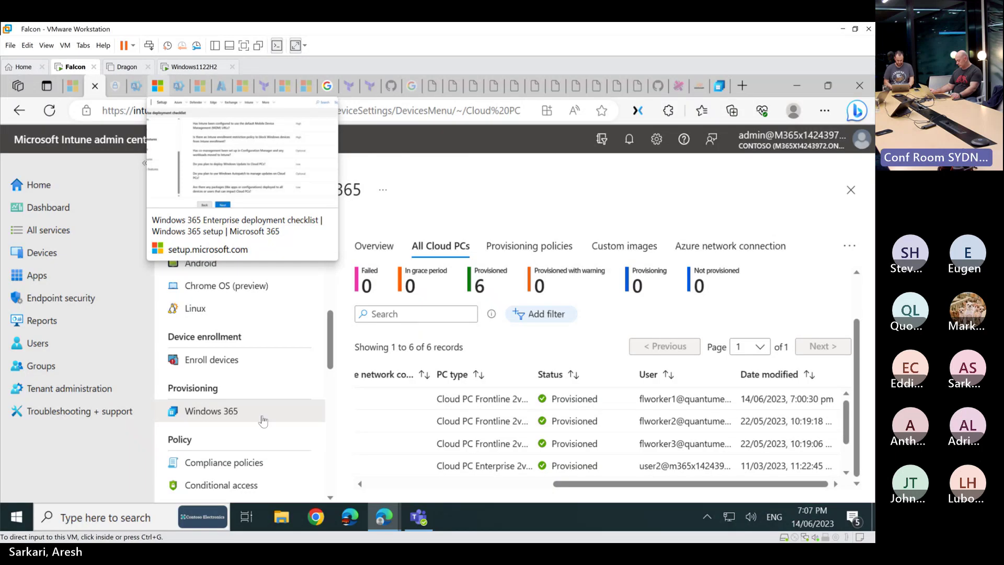
{"action": "left_click", "coordinate": [395, 253]}
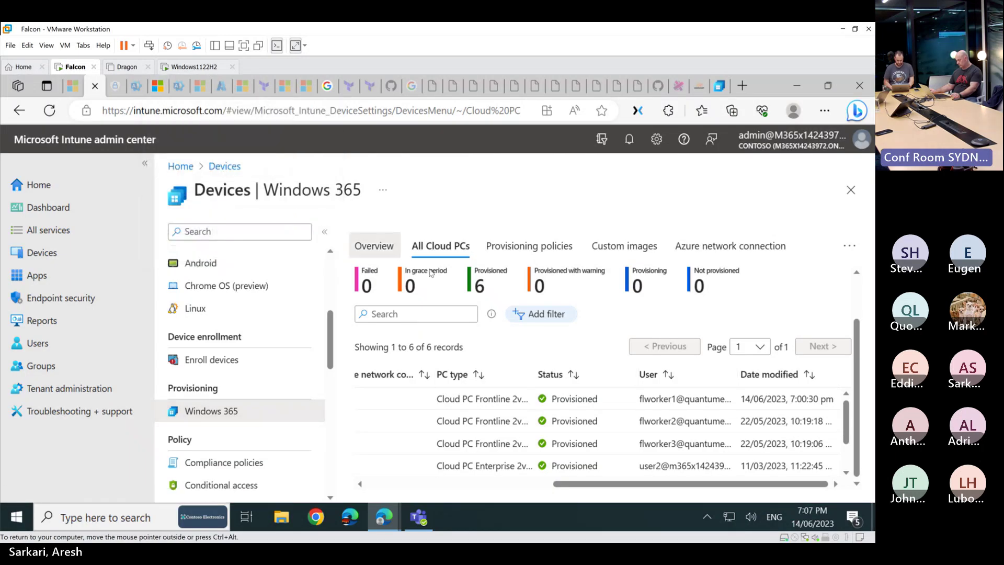
{"action": "scroll", "coordinate": [433, 468], "scroll_direction": "down", "scroll_amount": 3}
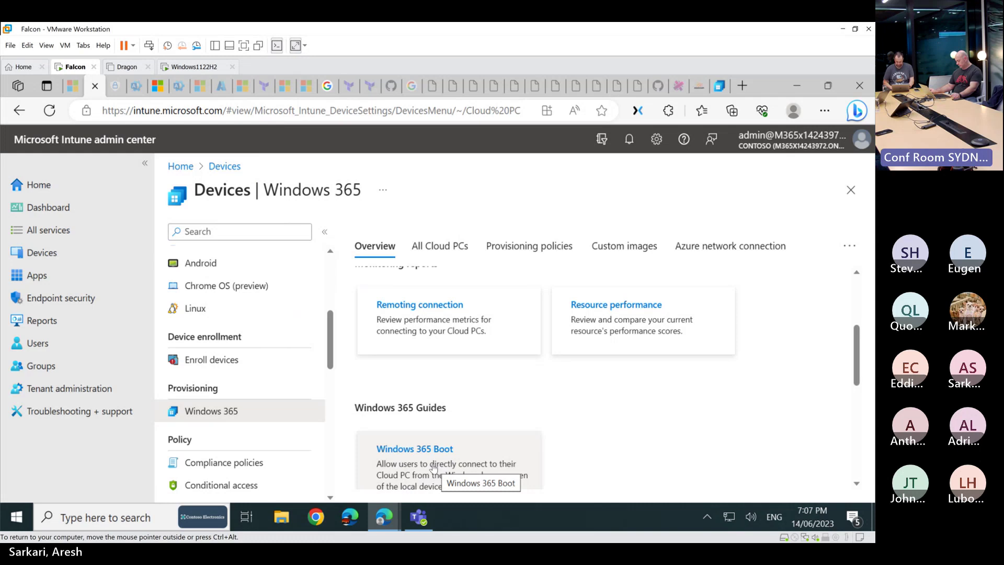
Open the Windows 365 Boot guide card and read through its introduction and requirements.
{"action": "left_click", "coordinate": [433, 467]}
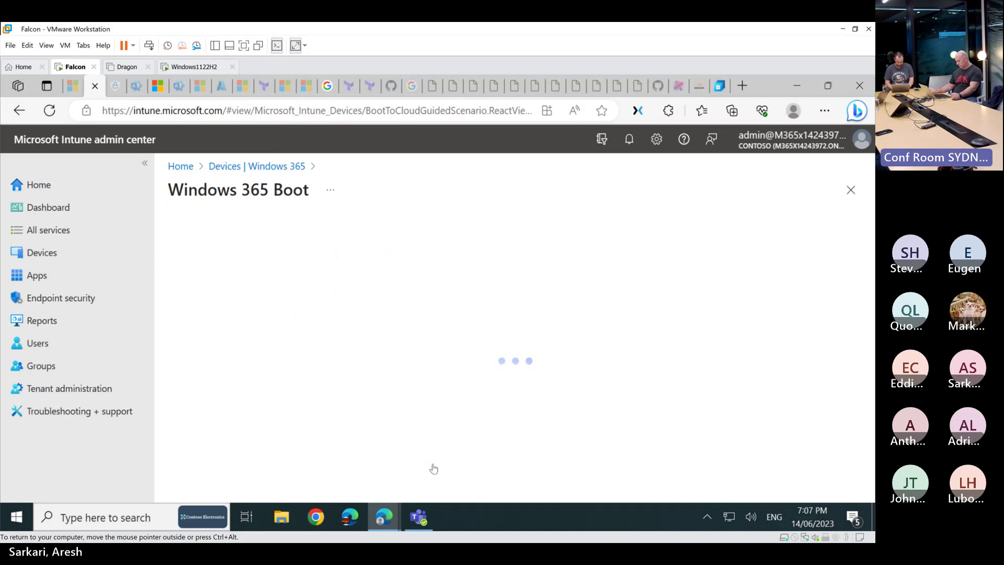
{"action": "scroll", "coordinate": [442, 404], "scroll_direction": "down", "scroll_amount": 1}
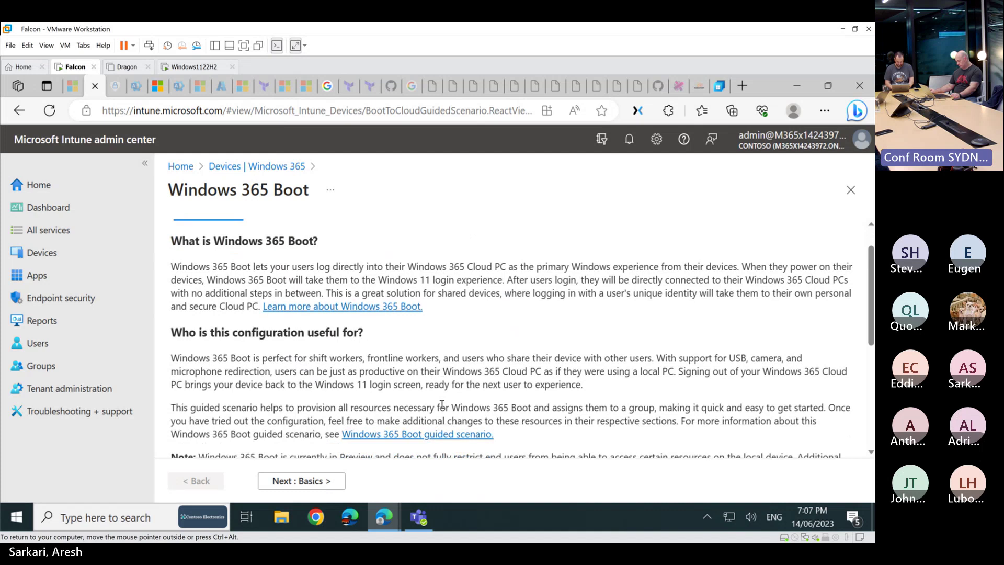
{"action": "scroll", "coordinate": [381, 372], "scroll_direction": "down", "scroll_amount": 5}
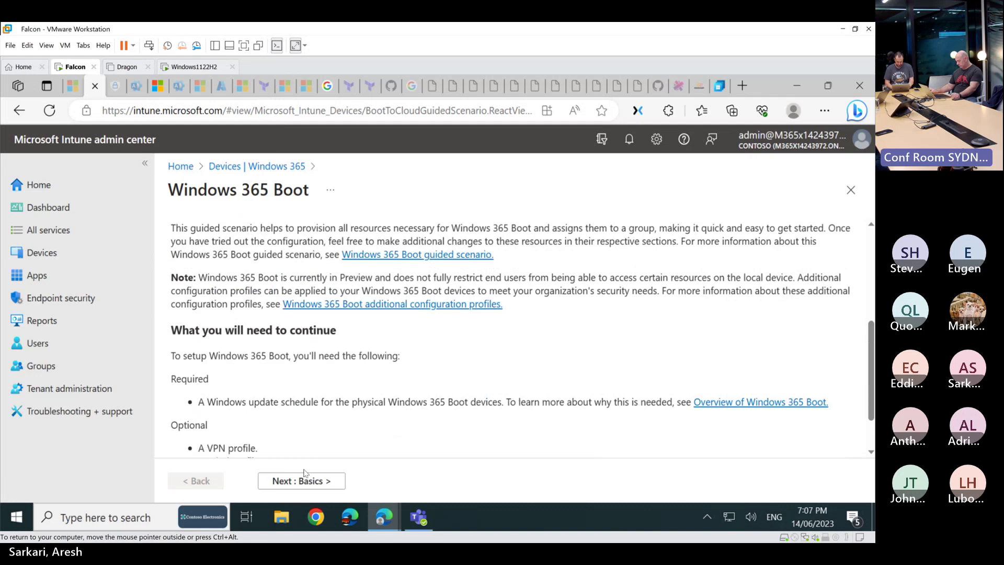
Continue to the wizard's Basics page, leaving the device name template turned off.
{"action": "left_click", "coordinate": [304, 473]}
{"action": "scroll", "coordinate": [493, 340], "scroll_direction": "up", "scroll_amount": 8}
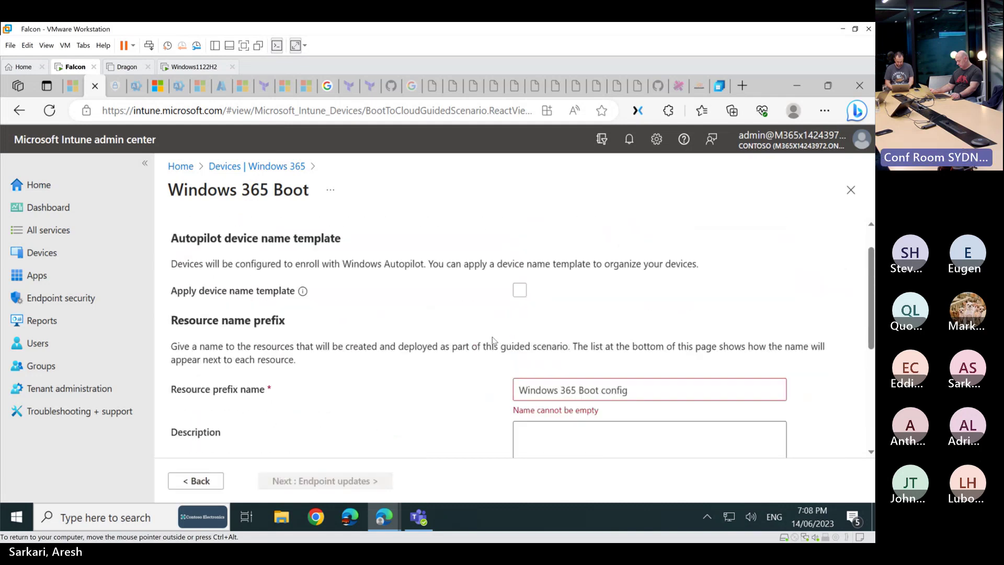
{"action": "scroll", "coordinate": [493, 340], "scroll_direction": "up", "scroll_amount": 1}
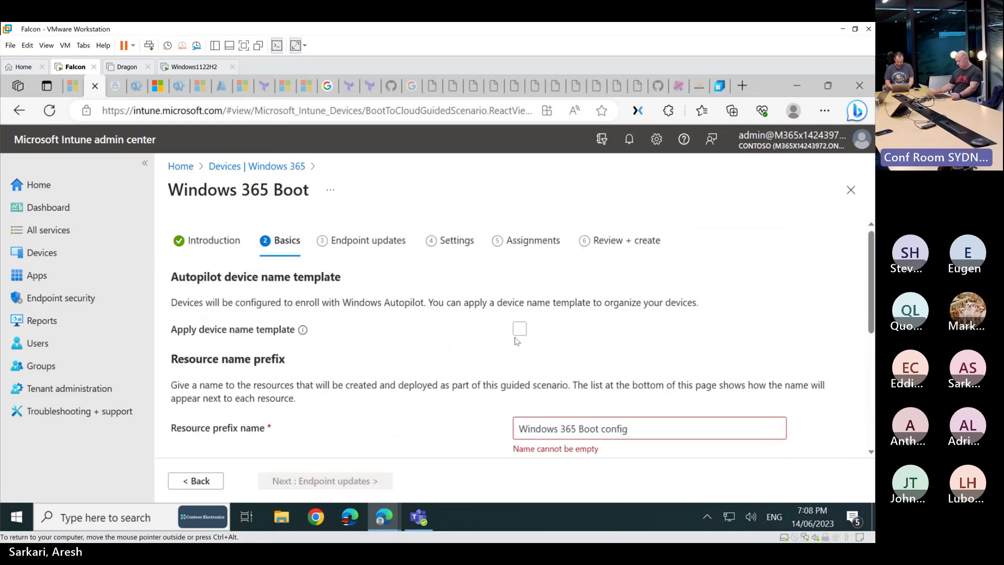
{"action": "left_click", "coordinate": [519, 329]}
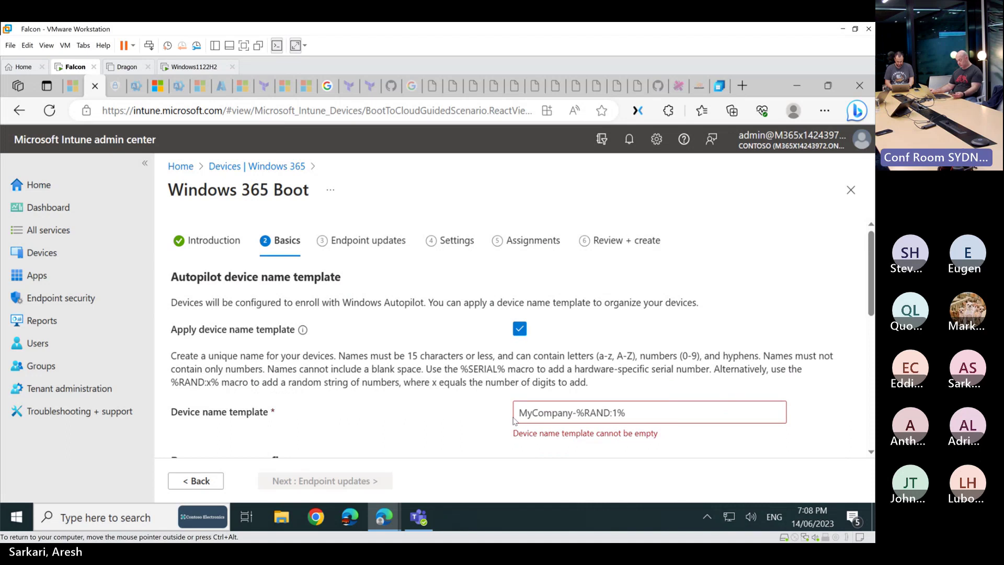
{"action": "left_click", "coordinate": [520, 330]}
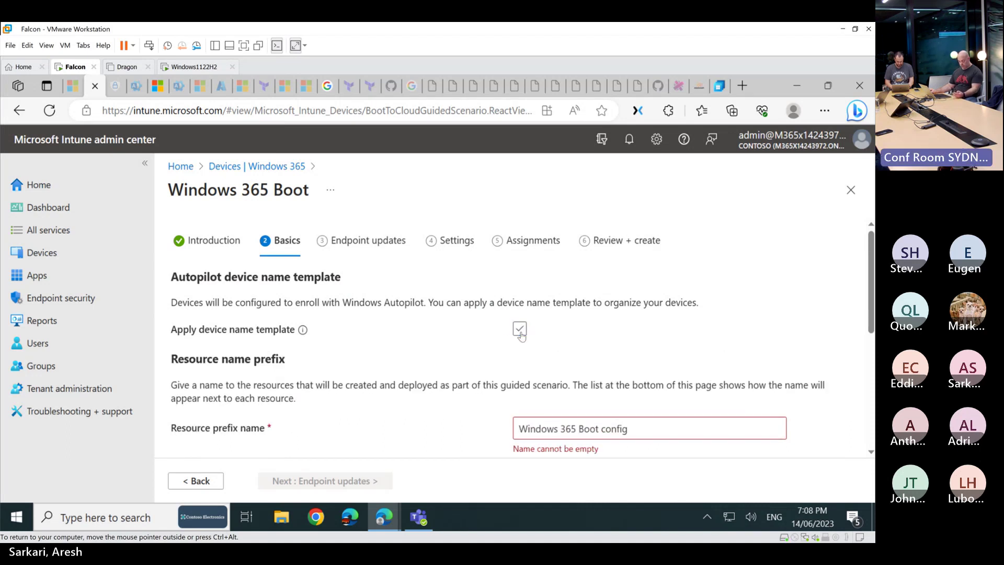
{"action": "scroll", "coordinate": [533, 371], "scroll_direction": "down", "scroll_amount": 1}
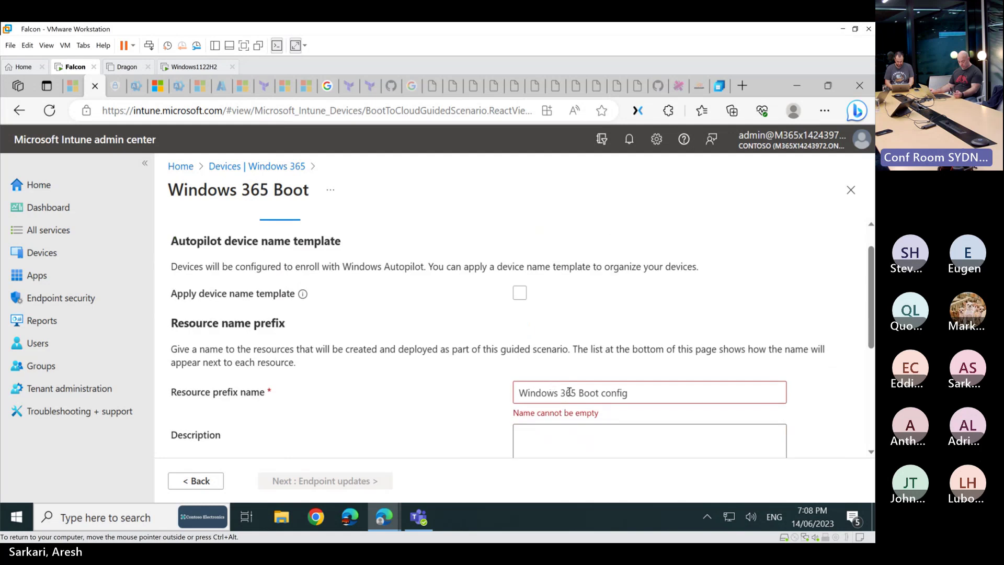
{"action": "scroll", "coordinate": [538, 386], "scroll_direction": "down", "scroll_amount": 1}
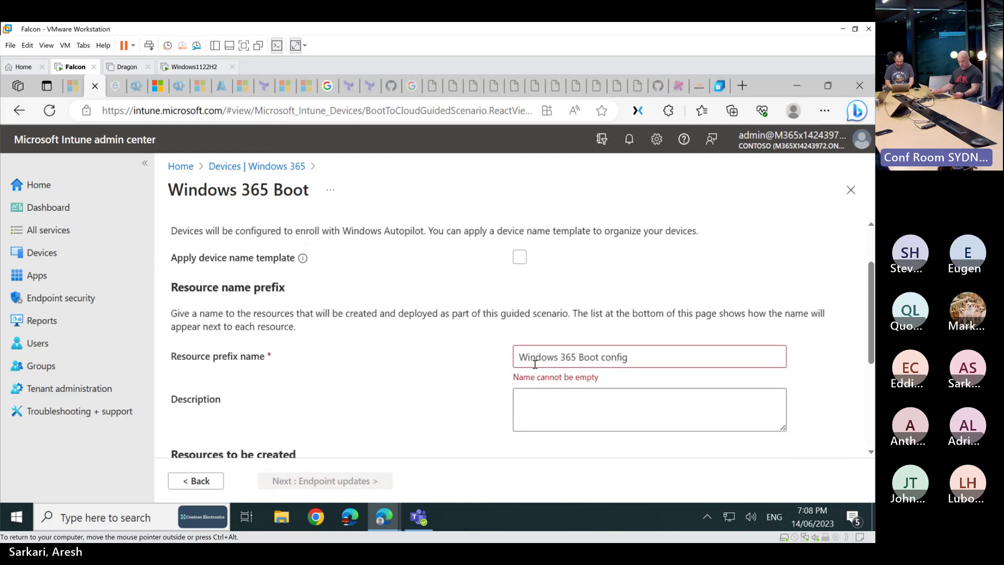
Set the resource prefix name to W365W11, dropping the disallowed hyphen, and review the resources to be created.
{"action": "left_click", "coordinate": [556, 359]}
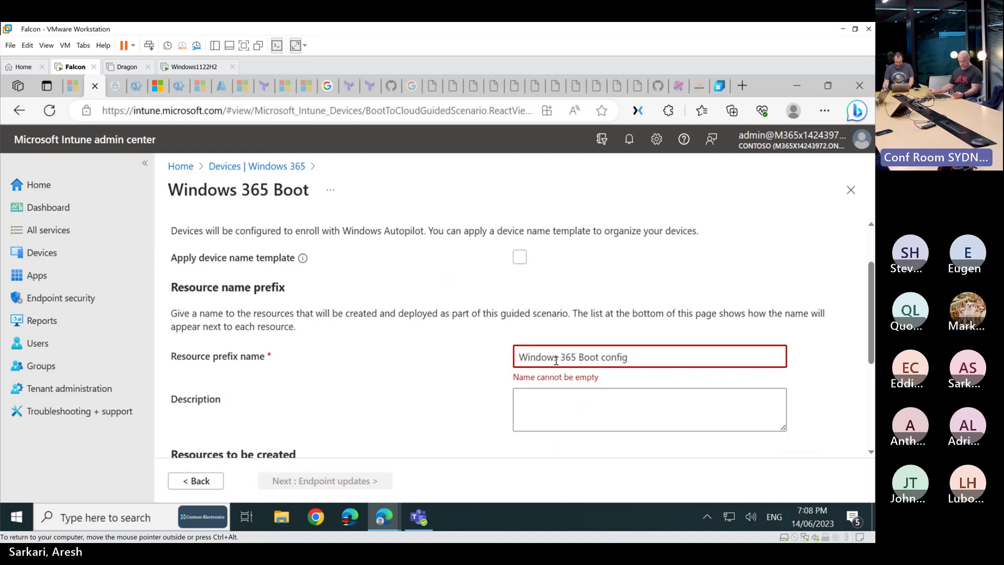
{"action": "type", "text": "W"}
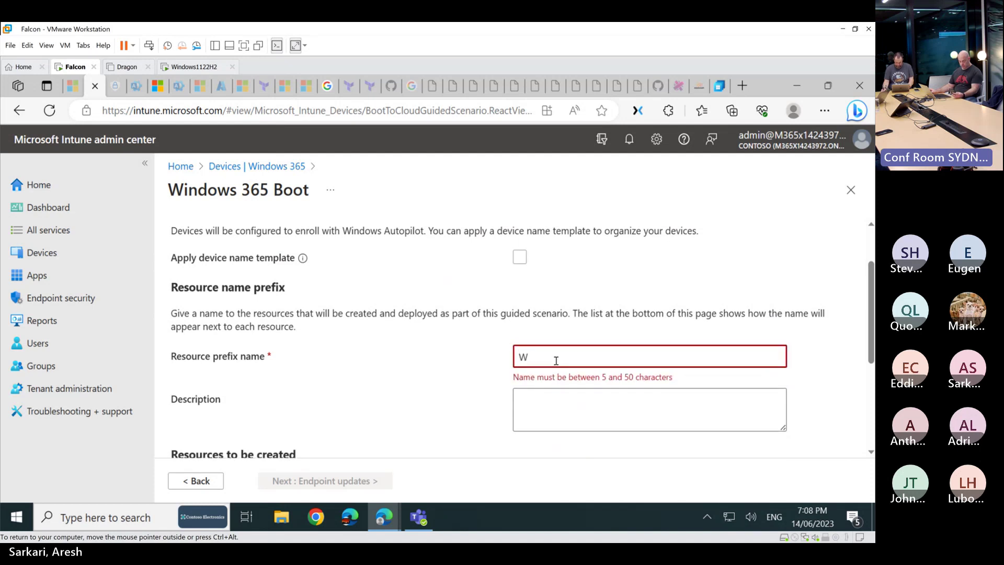
{"action": "type", "text": "365"}
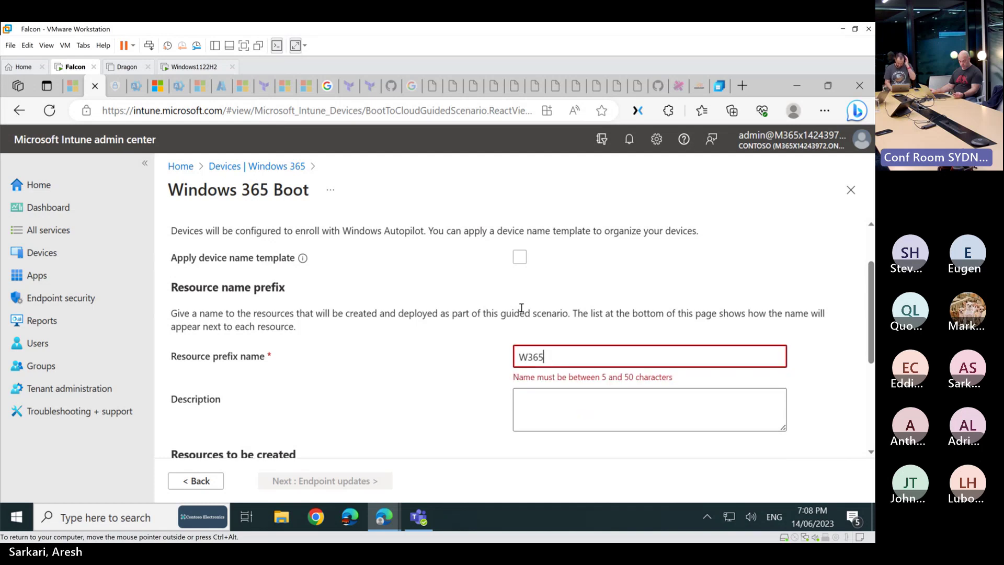
{"action": "scroll", "coordinate": [519, 307], "scroll_direction": "down", "scroll_amount": 1}
{"action": "scroll", "coordinate": [502, 340], "scroll_direction": "down", "scroll_amount": 2}
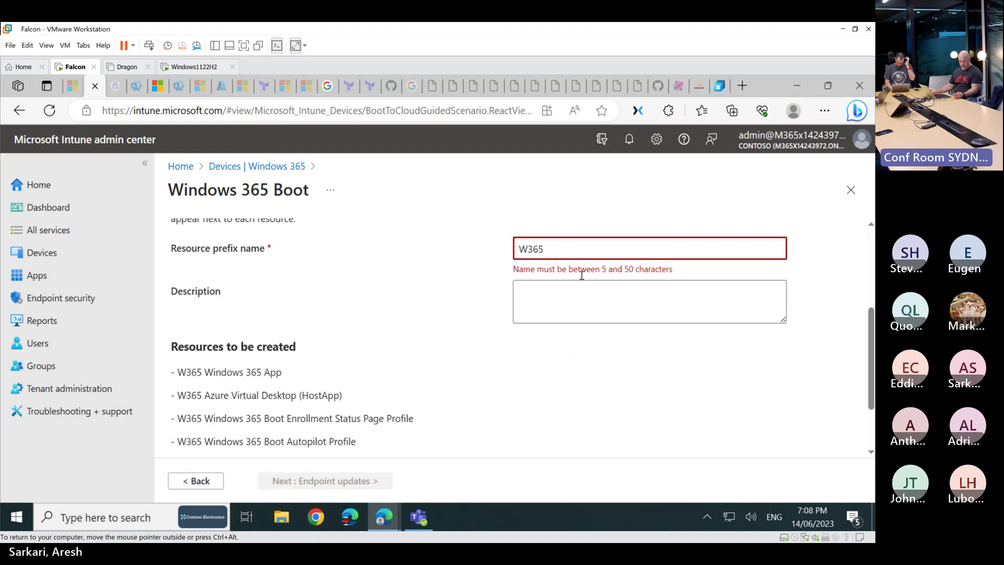
{"action": "type", "text": "-W11"}
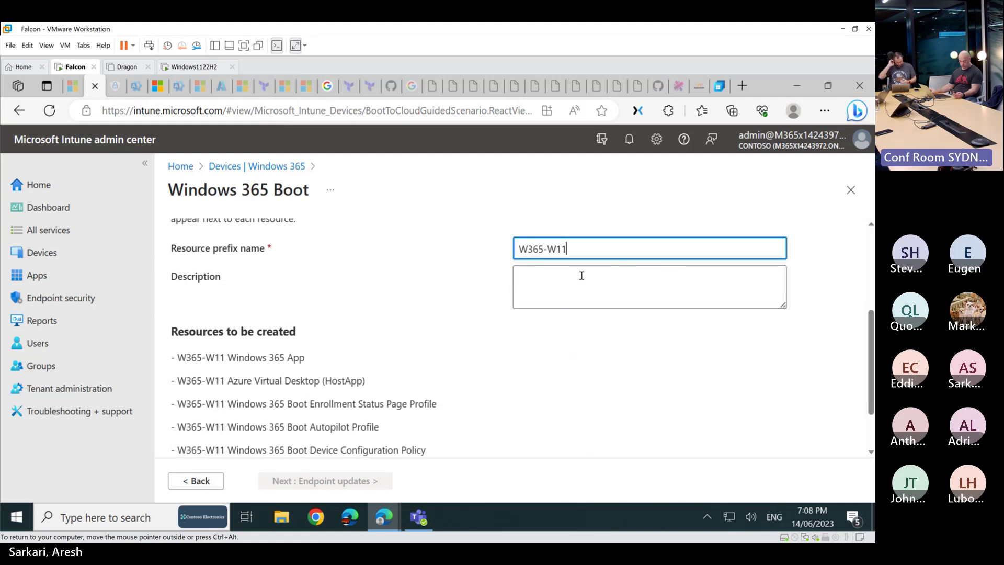
{"action": "scroll", "coordinate": [314, 339], "scroll_direction": "down", "scroll_amount": 1}
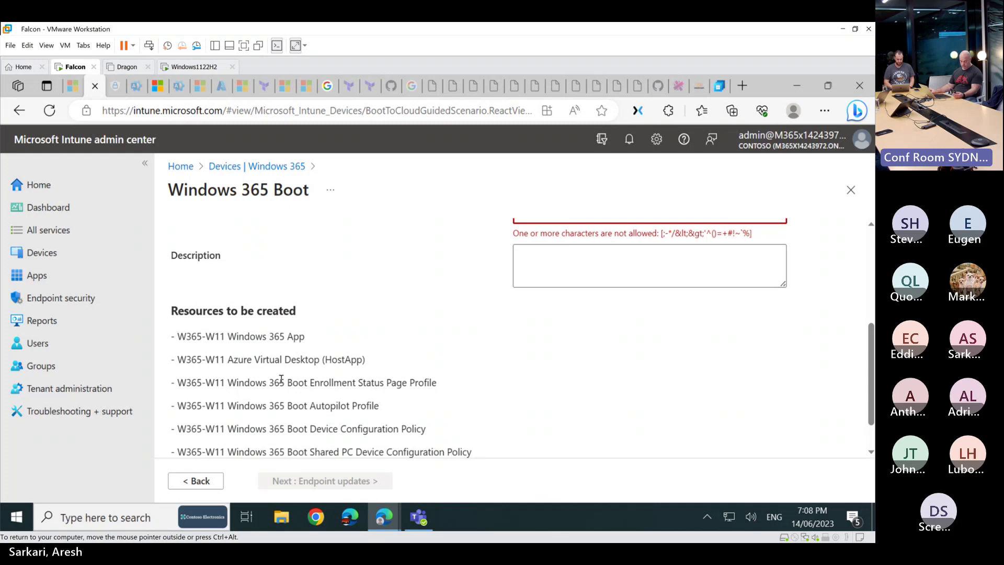
{"action": "scroll", "coordinate": [324, 377], "scroll_direction": "down", "scroll_amount": 2}
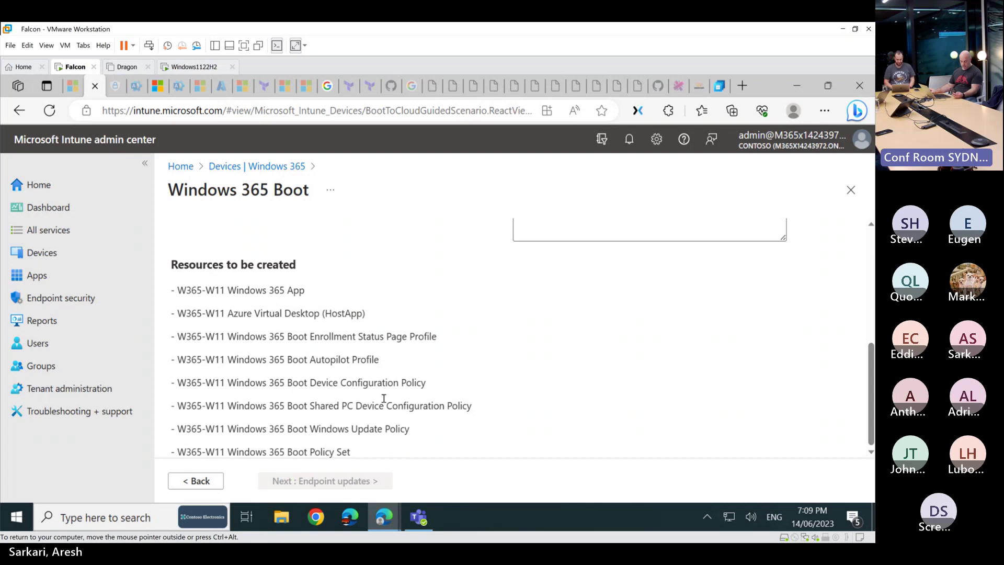
{"action": "scroll", "coordinate": [523, 320], "scroll_direction": "up", "scroll_amount": 6}
{"action": "scroll", "coordinate": [583, 397], "scroll_direction": "down", "scroll_amount": 1}
{"action": "left_click", "coordinate": [580, 384]}
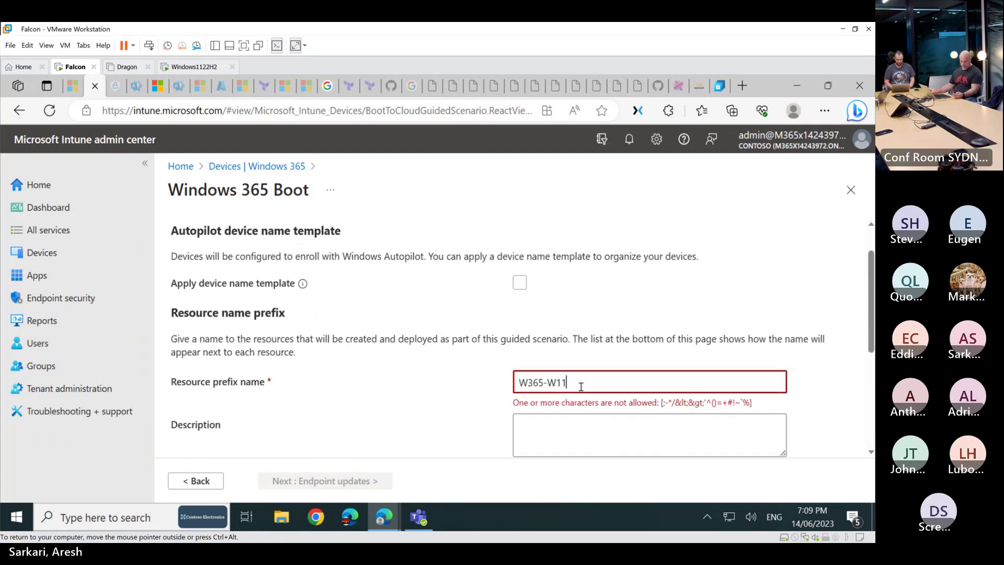
{"action": "key", "text": "BackSpace"}
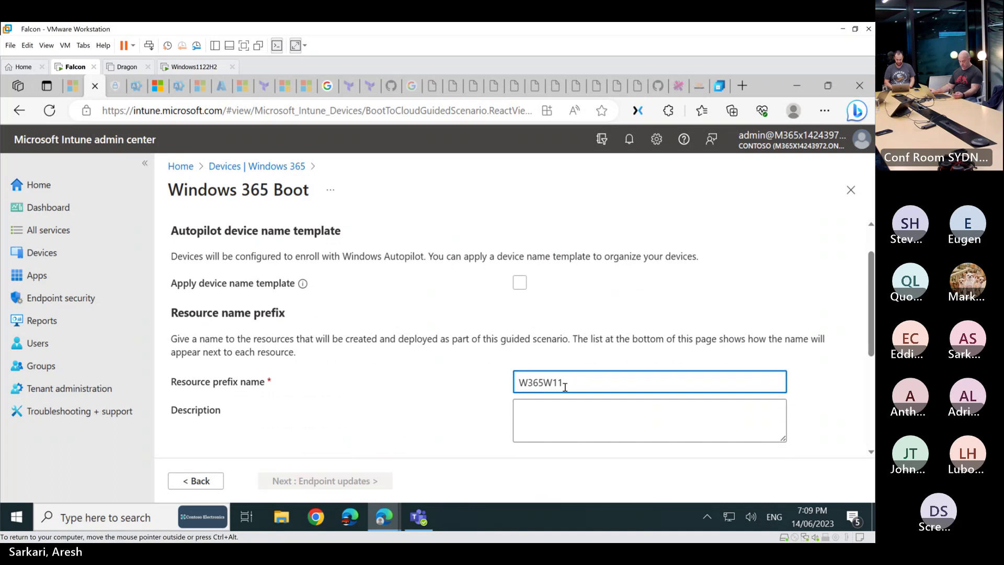
{"action": "scroll", "coordinate": [568, 325], "scroll_direction": "down", "scroll_amount": 4}
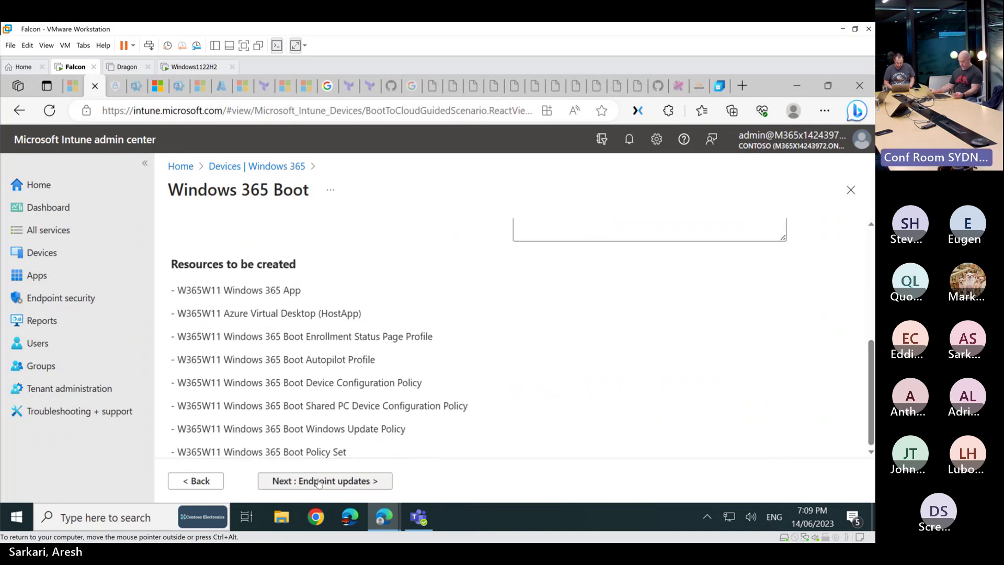
Advance to Endpoint updates and enter 2 for the feature and quality update deadlines.
{"action": "left_click", "coordinate": [302, 480]}
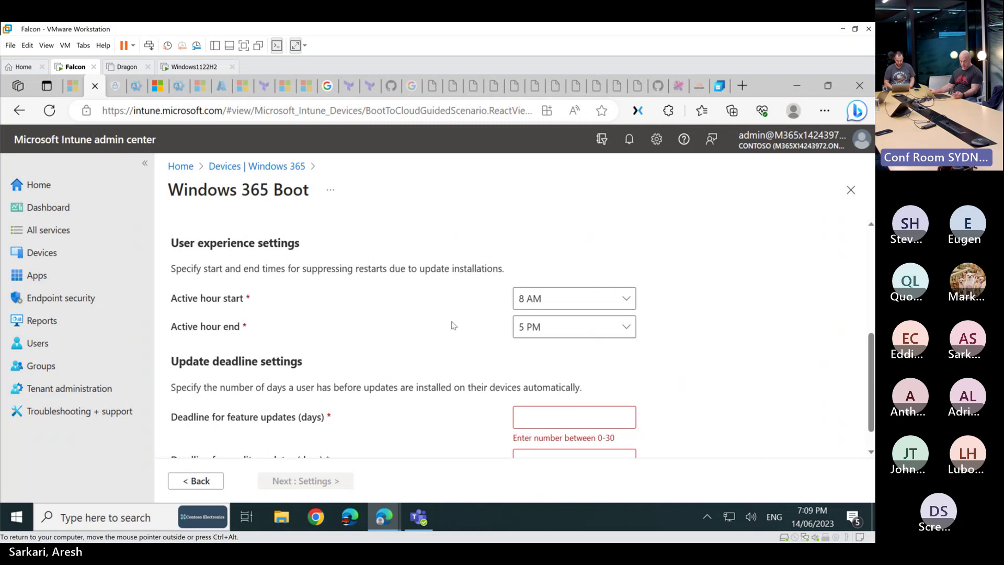
{"action": "scroll", "coordinate": [453, 325], "scroll_direction": "down", "scroll_amount": 1}
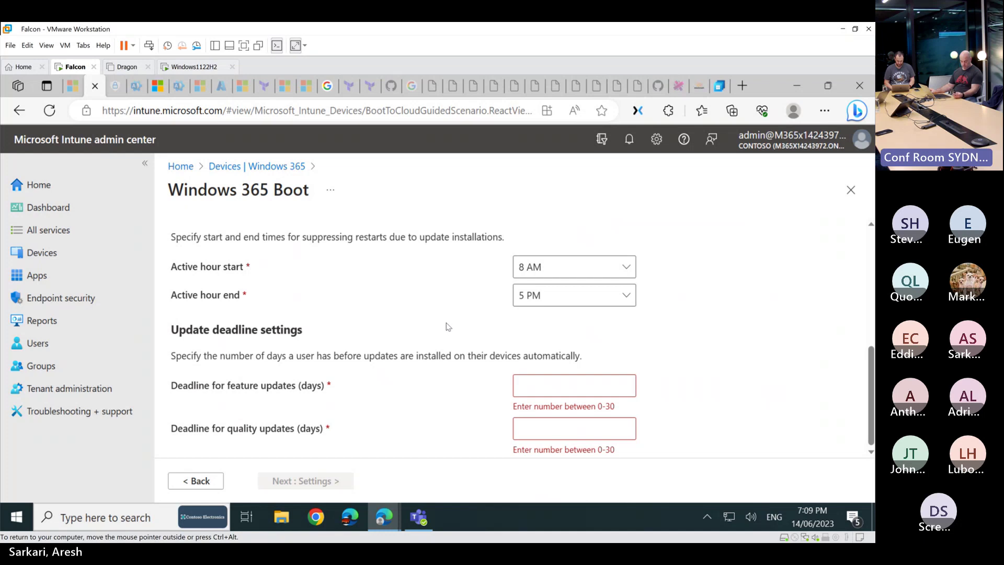
{"action": "left_click", "coordinate": [532, 382]}
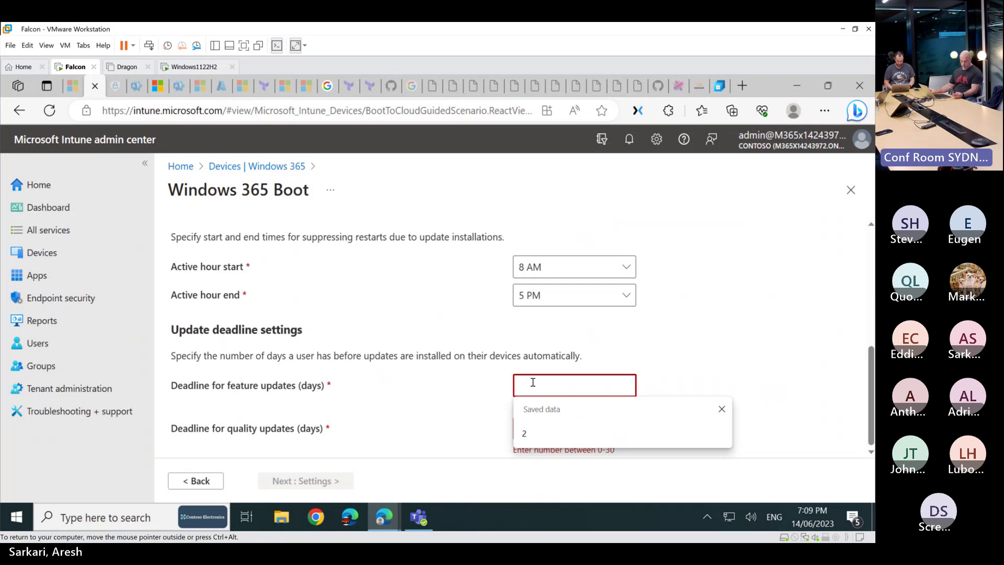
{"action": "type", "text": "2"}
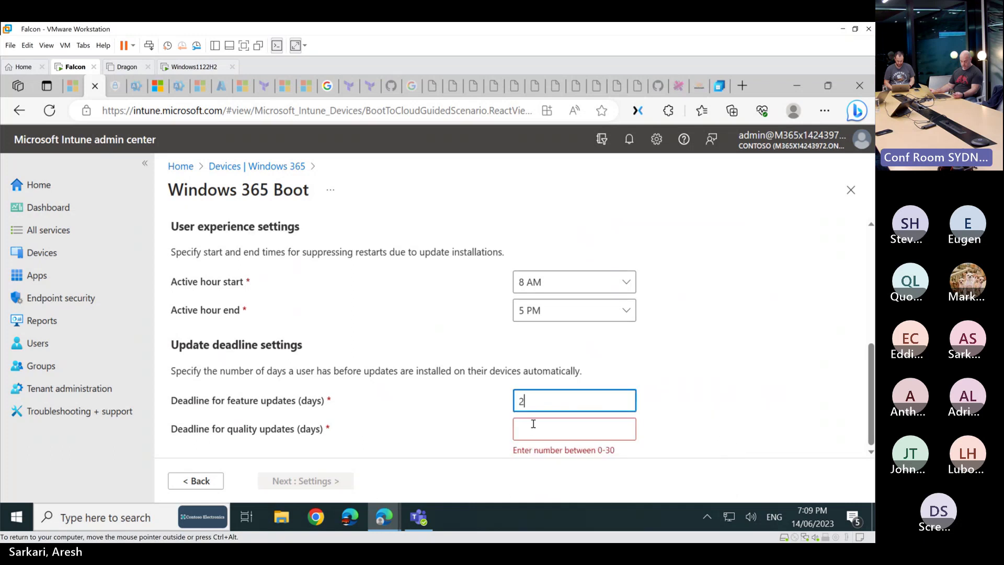
{"action": "left_click", "coordinate": [533, 424]}
{"action": "type", "text": "2"}
{"action": "left_click", "coordinate": [440, 421]}
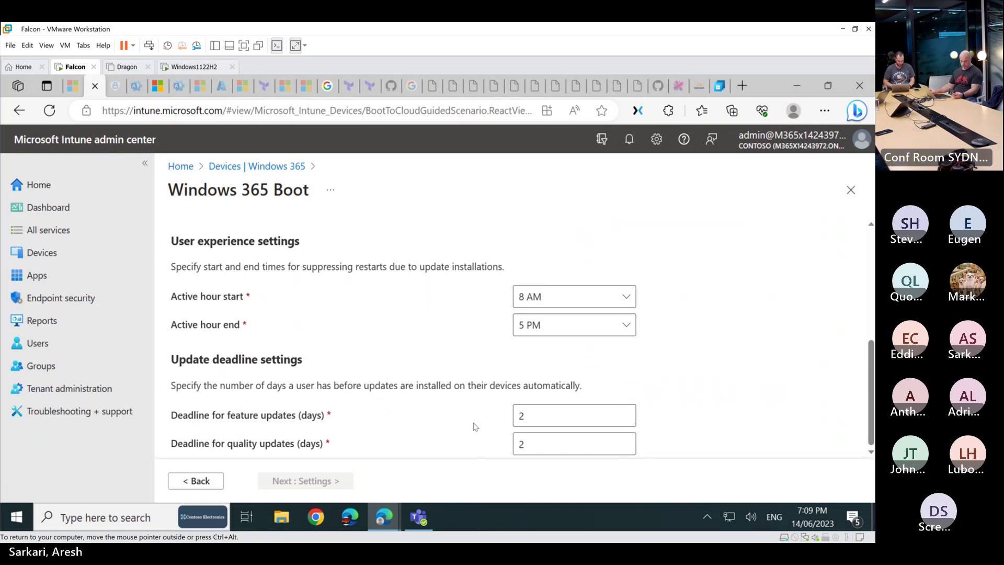
Correct both the feature and quality update deadlines to 1 day.
{"action": "left_click", "coordinate": [558, 415]}
{"action": "key", "text": "BackSpace"}
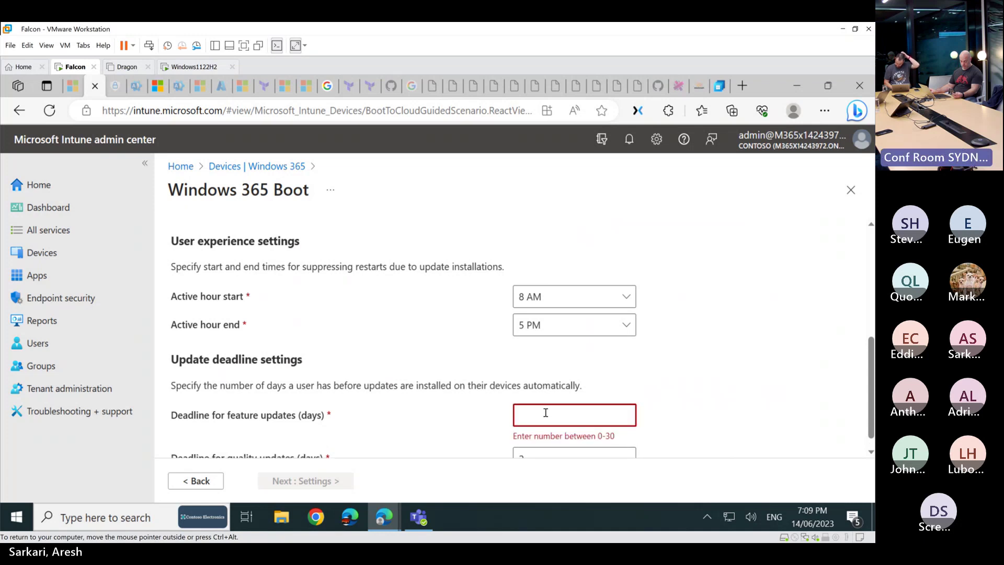
{"action": "scroll", "coordinate": [545, 413], "scroll_direction": "down", "scroll_amount": 1}
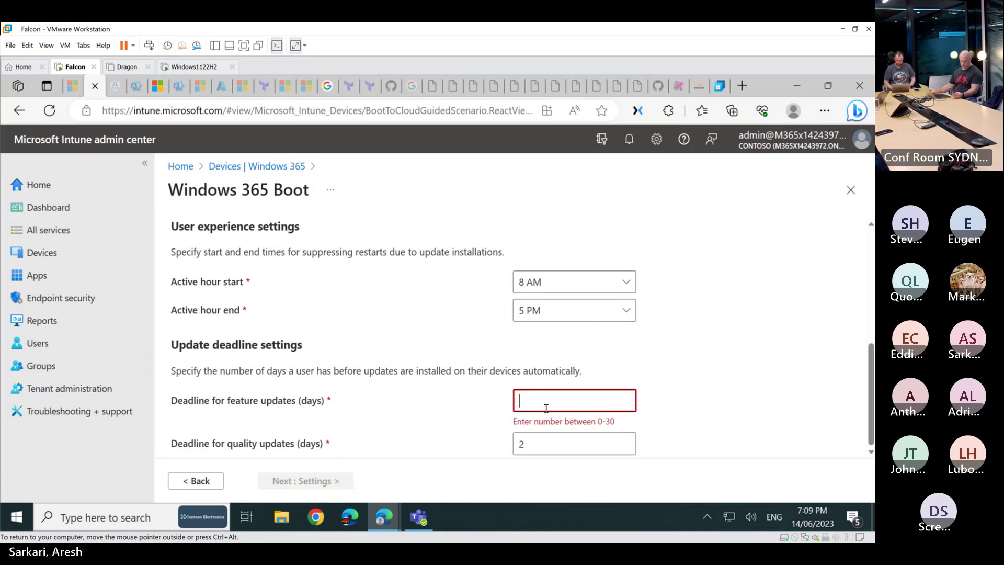
{"action": "type", "text": "1"}
{"action": "double_click", "coordinate": [546, 438]}
{"action": "type", "text": "1"}
{"action": "left_click", "coordinate": [734, 396]}
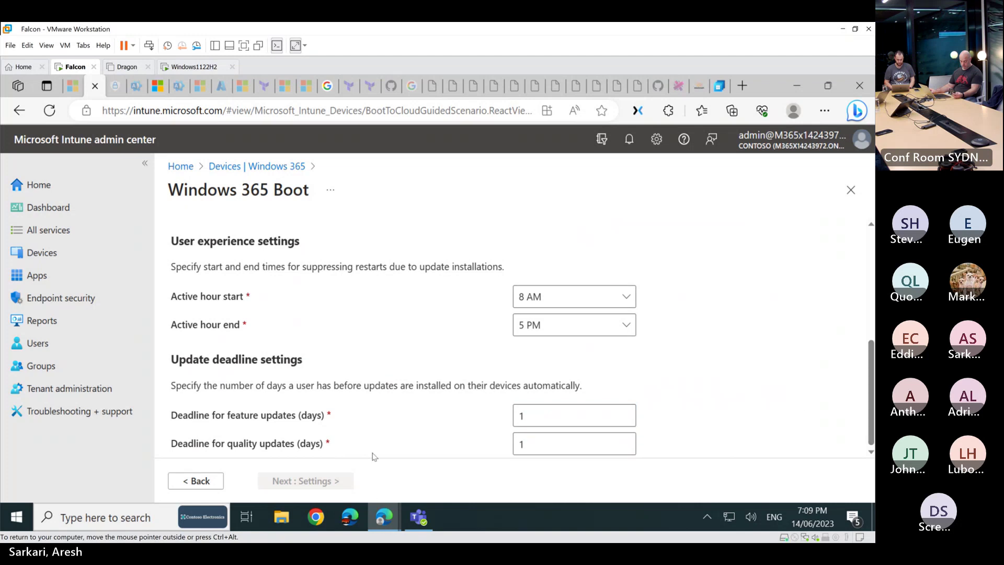
Fill the quality and feature update deferral periods with the saved value 1.
{"action": "scroll", "coordinate": [443, 373], "scroll_direction": "up", "scroll_amount": 2}
{"action": "scroll", "coordinate": [444, 372], "scroll_direction": "up", "scroll_amount": 4}
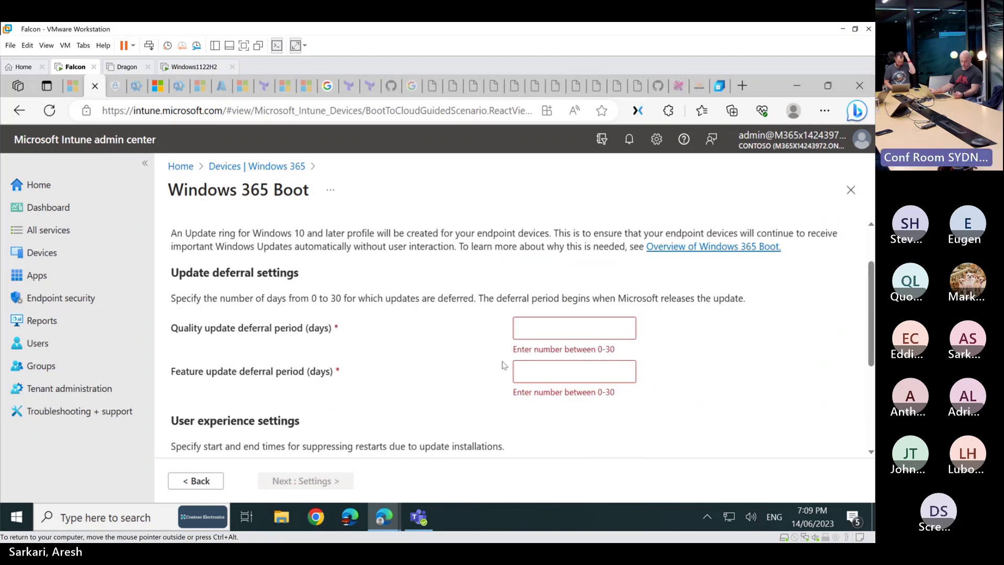
{"action": "left_click", "coordinate": [549, 327]}
{"action": "left_click", "coordinate": [543, 368]}
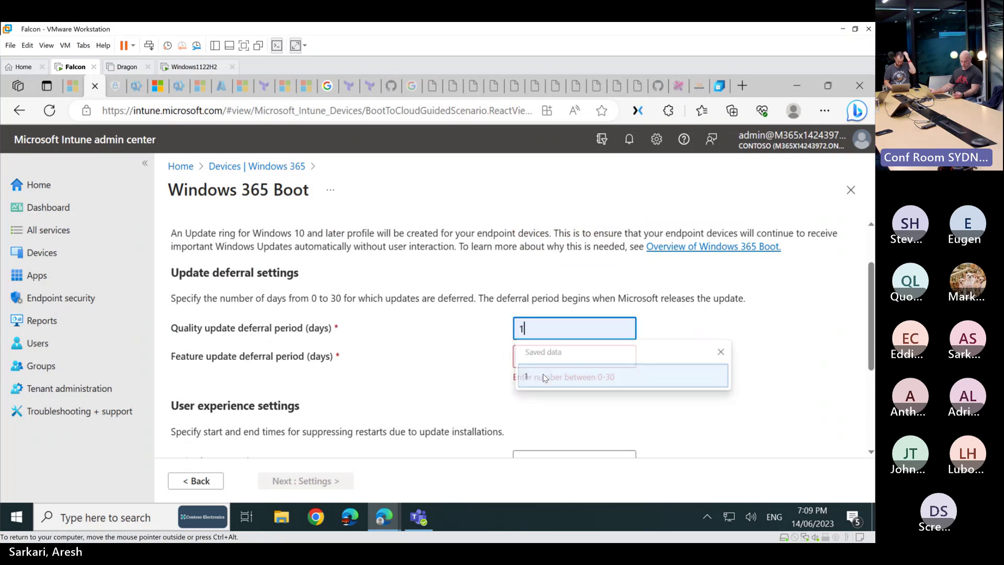
{"action": "left_click", "coordinate": [539, 359]}
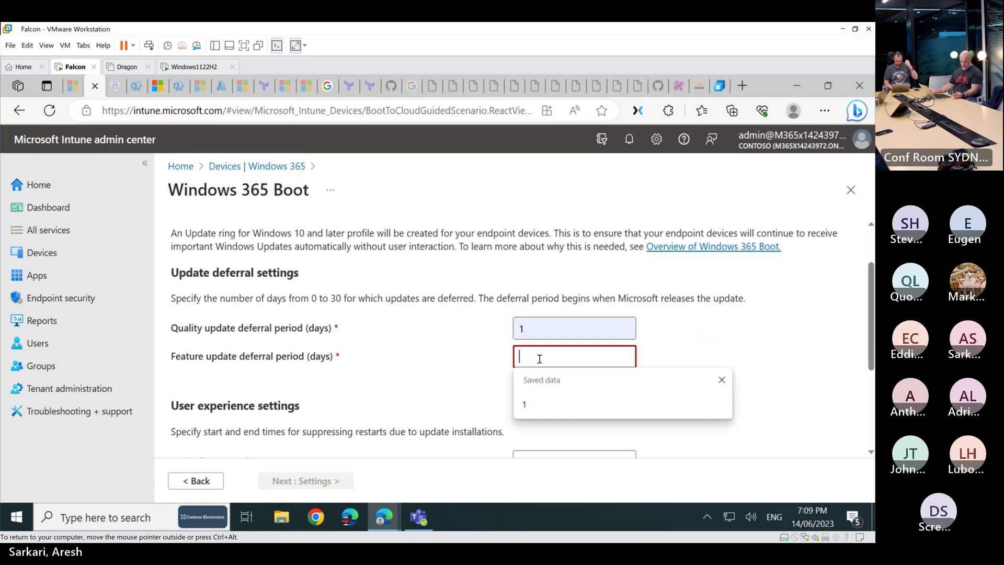
{"action": "left_click", "coordinate": [531, 400]}
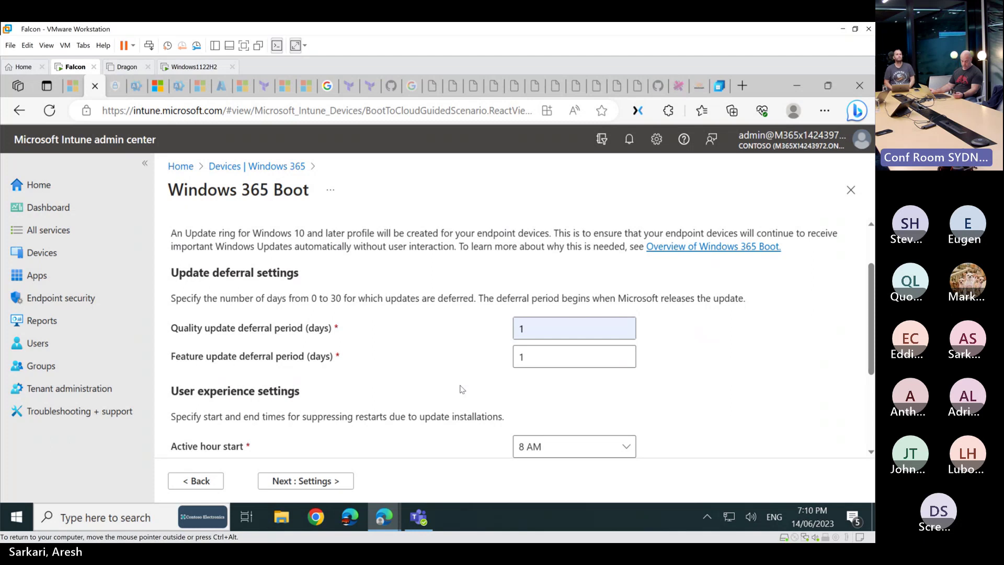
{"action": "scroll", "coordinate": [460, 389], "scroll_direction": "down", "scroll_amount": 3}
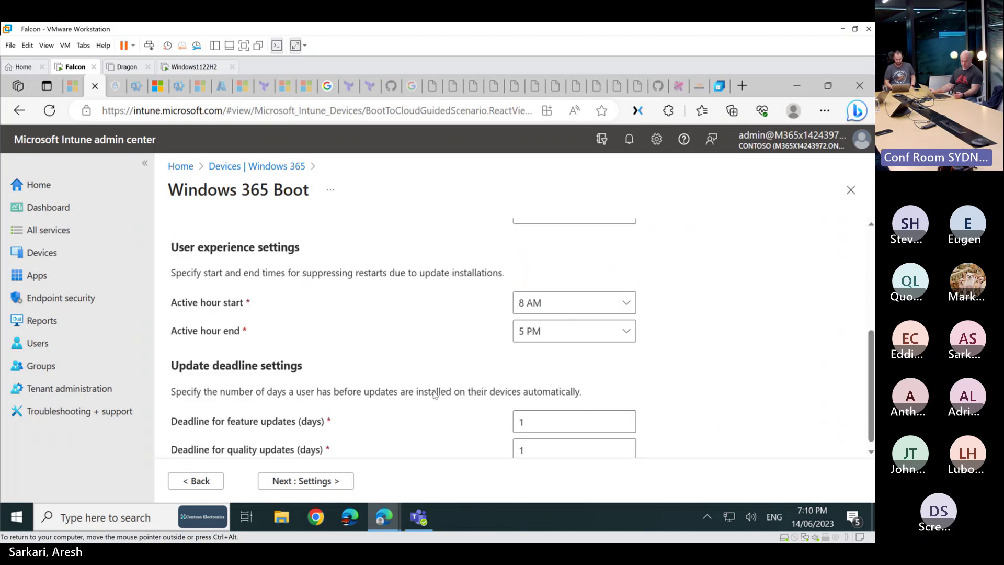
On the Settings step choose English (Australia) as Language (Region), then continue to Assignments.
{"action": "left_click", "coordinate": [314, 482]}
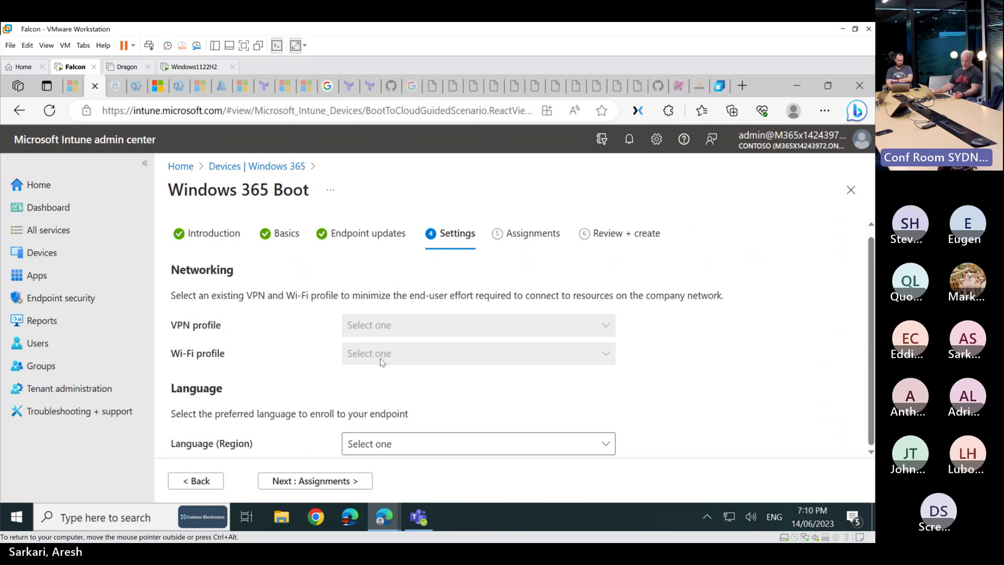
{"action": "left_click", "coordinate": [415, 444]}
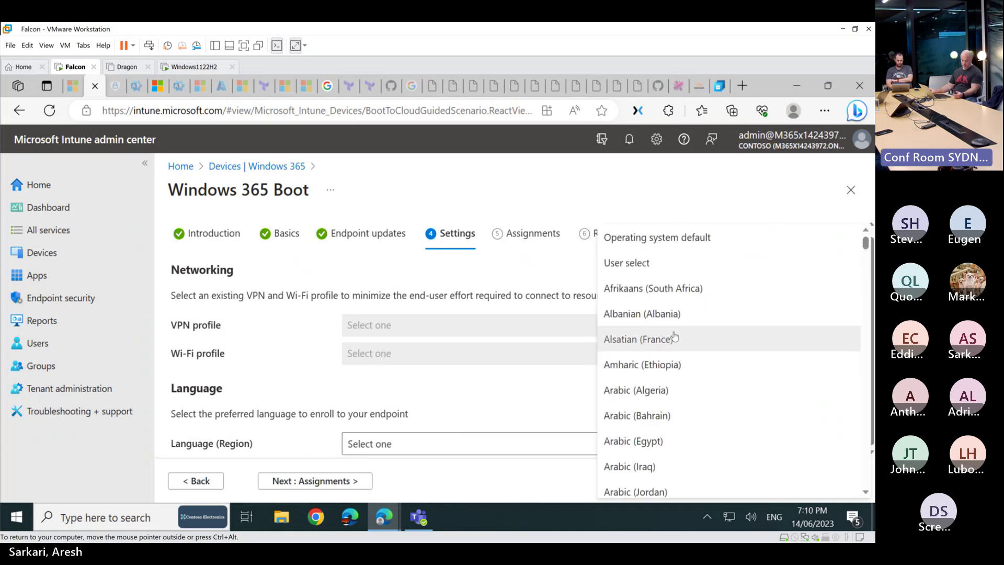
{"action": "scroll", "coordinate": [674, 336], "scroll_direction": "down", "scroll_amount": 12}
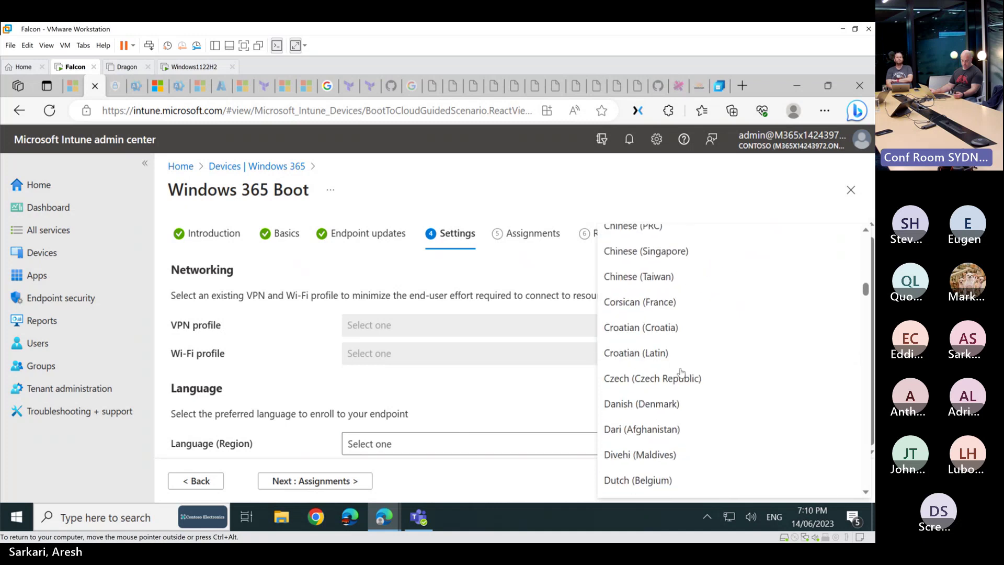
{"action": "scroll", "coordinate": [681, 372], "scroll_direction": "down", "scroll_amount": 6}
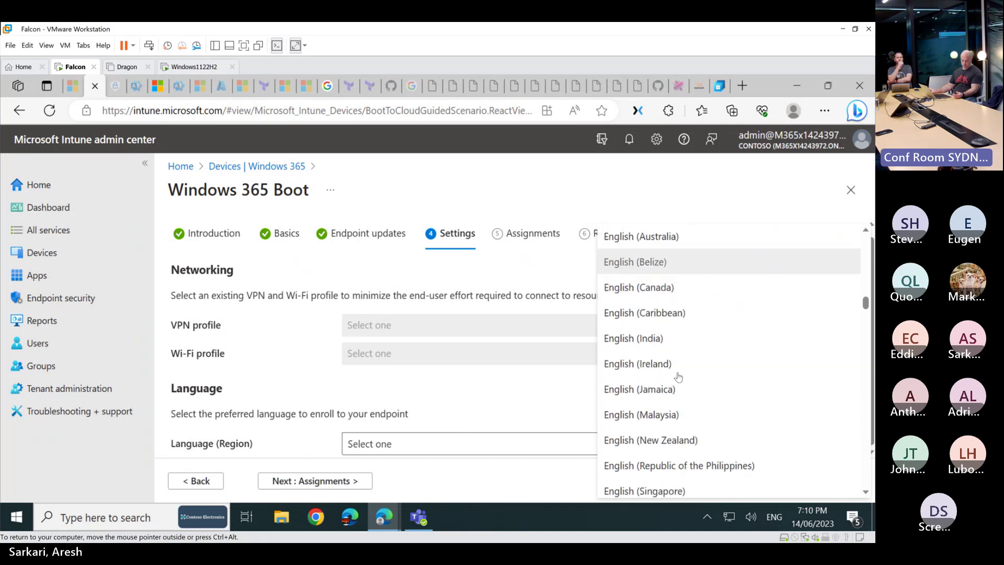
{"action": "scroll", "coordinate": [678, 376], "scroll_direction": "up", "scroll_amount": 2}
{"action": "left_click", "coordinate": [675, 355]}
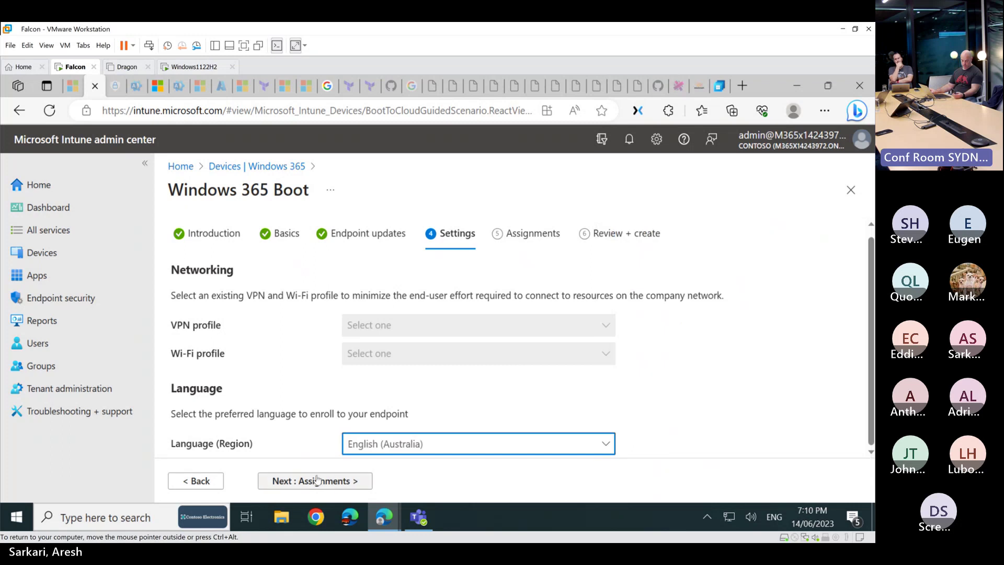
{"action": "left_click", "coordinate": [338, 481]}
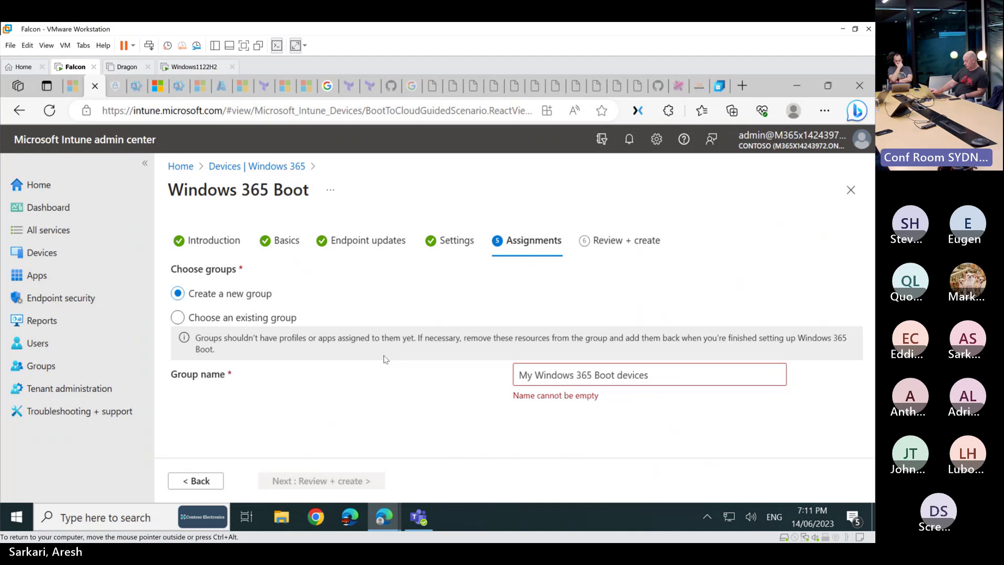
Enter W365BootDeviceDemo as the new group's name.
{"action": "left_click", "coordinate": [558, 377]}
{"action": "type", "text": "W365"}
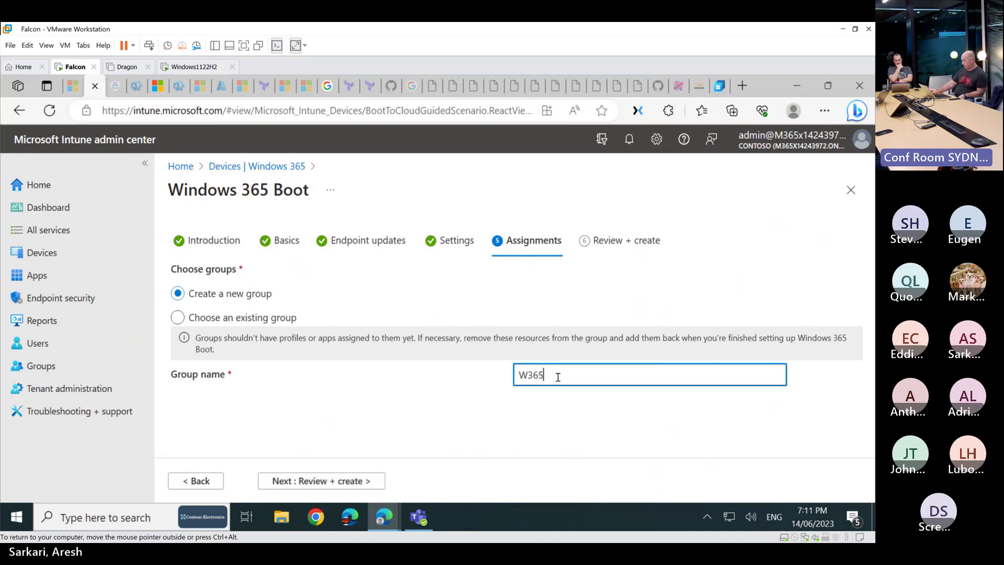
{"action": "type", "text": "BootDevice"}
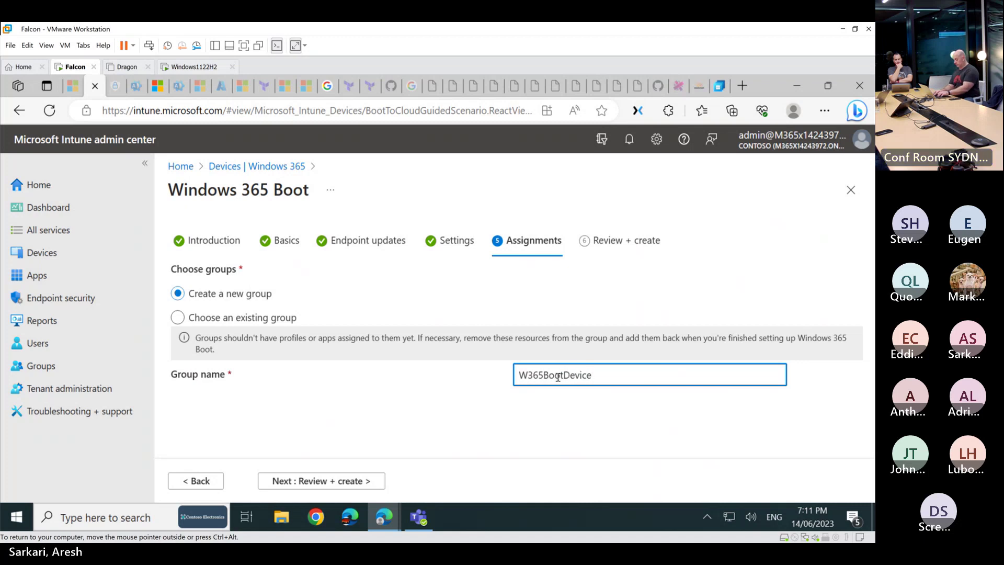
{"action": "type", "text": "Demo"}
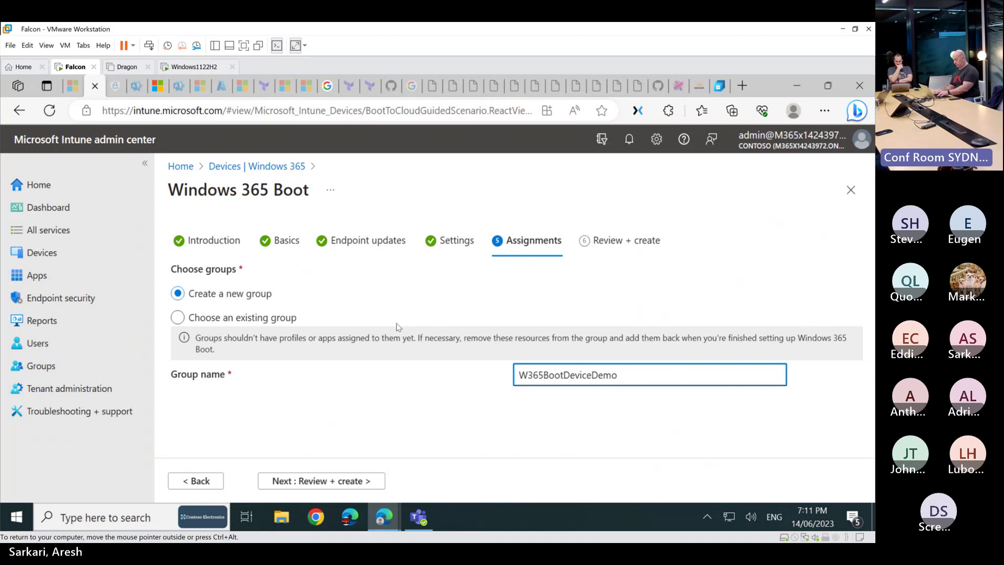
Return to Devices | Windows 365, then open DevChannel under Windows 10 and later update rings.
{"action": "left_click", "coordinate": [242, 169]}
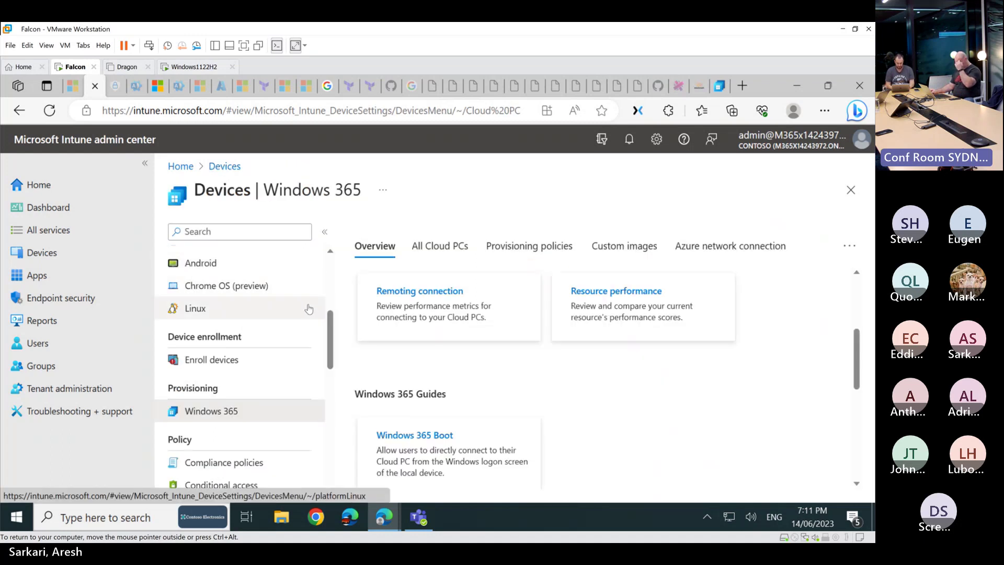
{"action": "scroll", "coordinate": [306, 313], "scroll_direction": "down", "scroll_amount": 2}
{"action": "scroll", "coordinate": [298, 361], "scroll_direction": "down", "scroll_amount": 2}
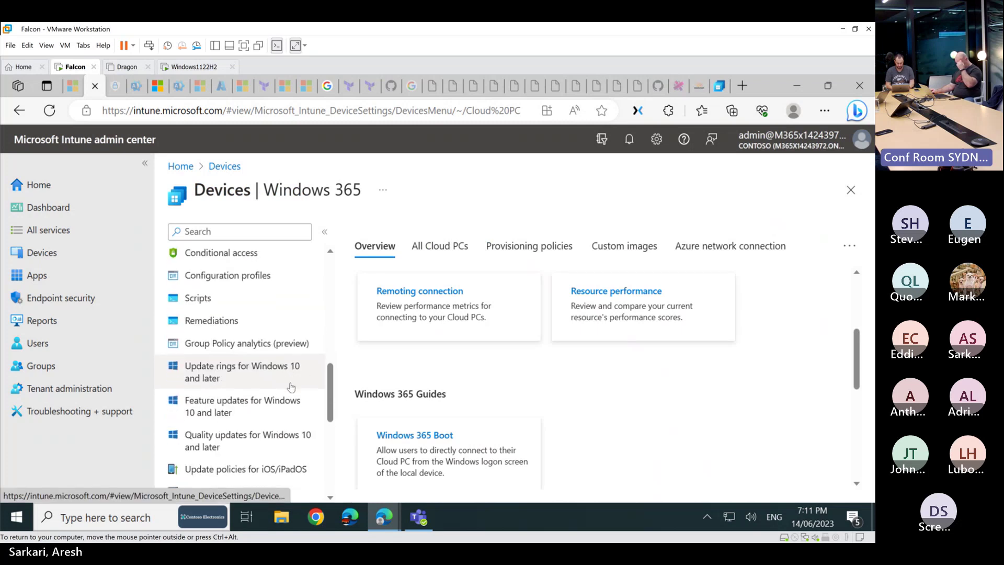
{"action": "scroll", "coordinate": [287, 384], "scroll_direction": "down", "scroll_amount": 3}
{"action": "scroll", "coordinate": [238, 329], "scroll_direction": "up", "scroll_amount": 1}
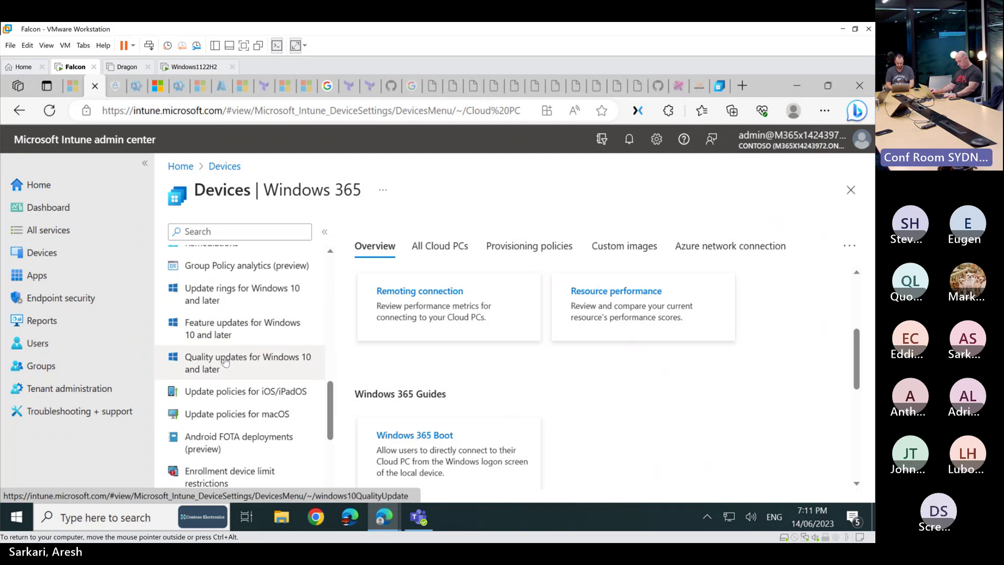
{"action": "left_click", "coordinate": [231, 290]}
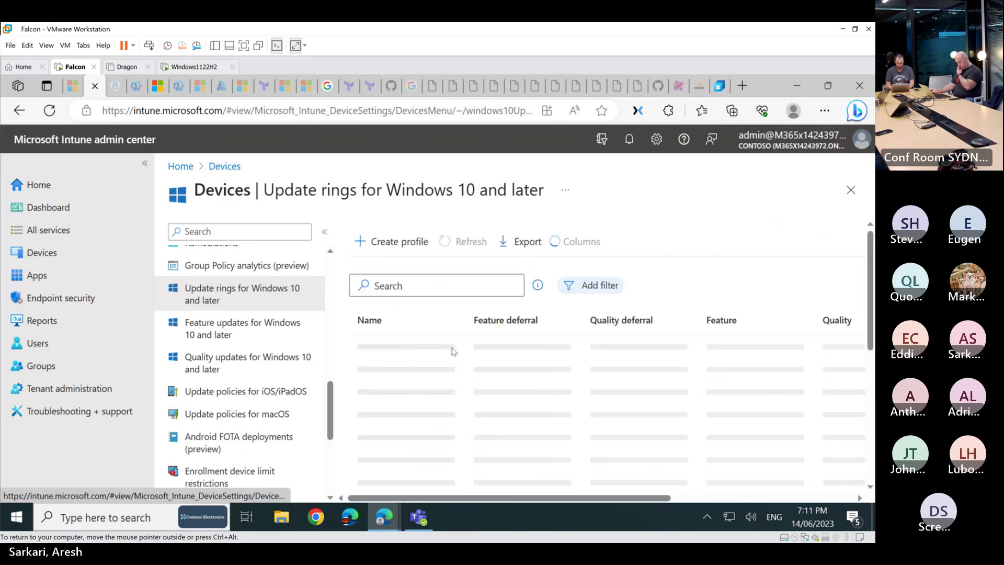
{"action": "left_click", "coordinate": [364, 349]}
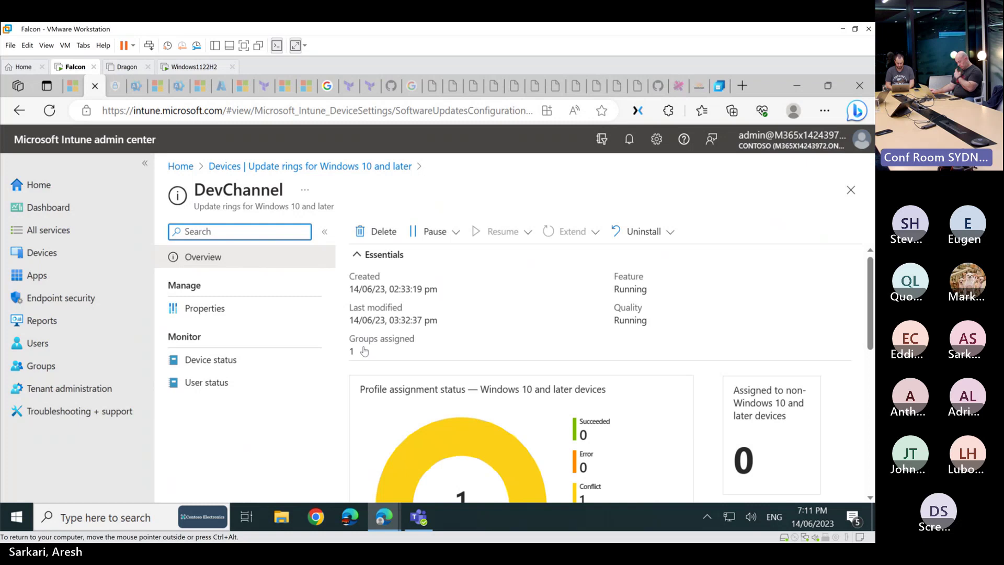
Open DevChannel's properties, cancel the Basics edit, and edit its update ring settings.
{"action": "left_click", "coordinate": [255, 309]}
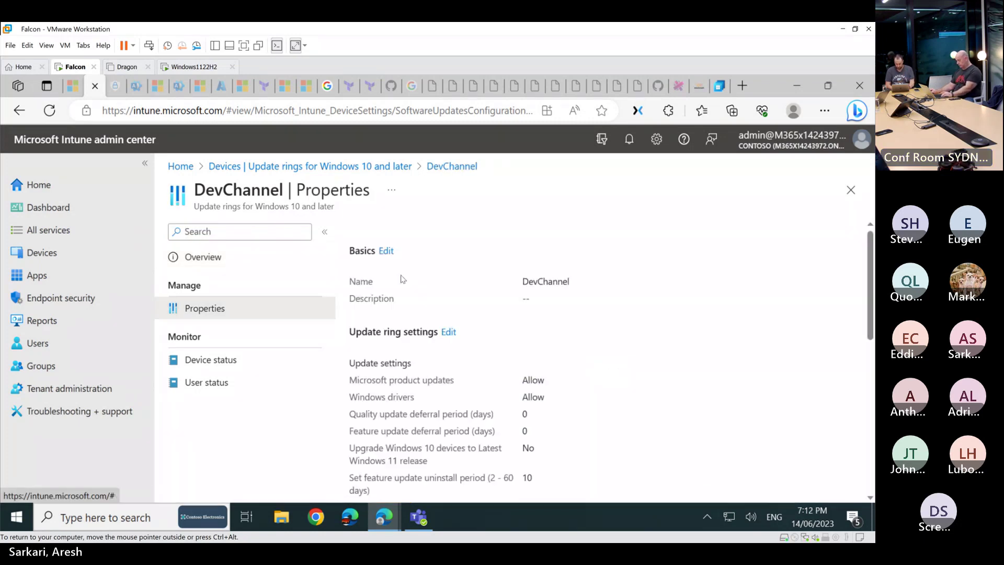
{"action": "left_click", "coordinate": [387, 252]}
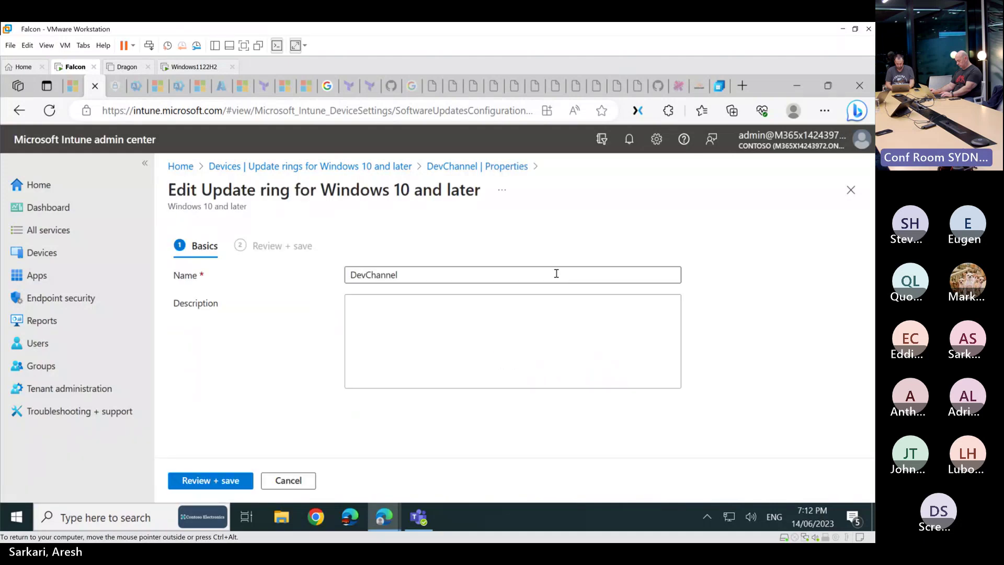
{"action": "left_click", "coordinate": [288, 480]}
{"action": "scroll", "coordinate": [419, 343], "scroll_direction": "down", "scroll_amount": 2}
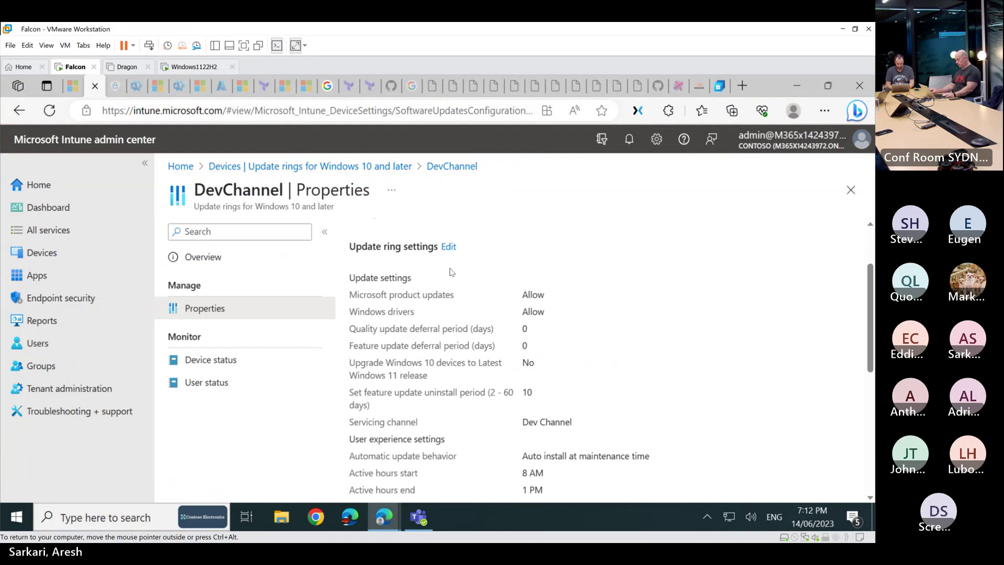
{"action": "left_click", "coordinate": [447, 251]}
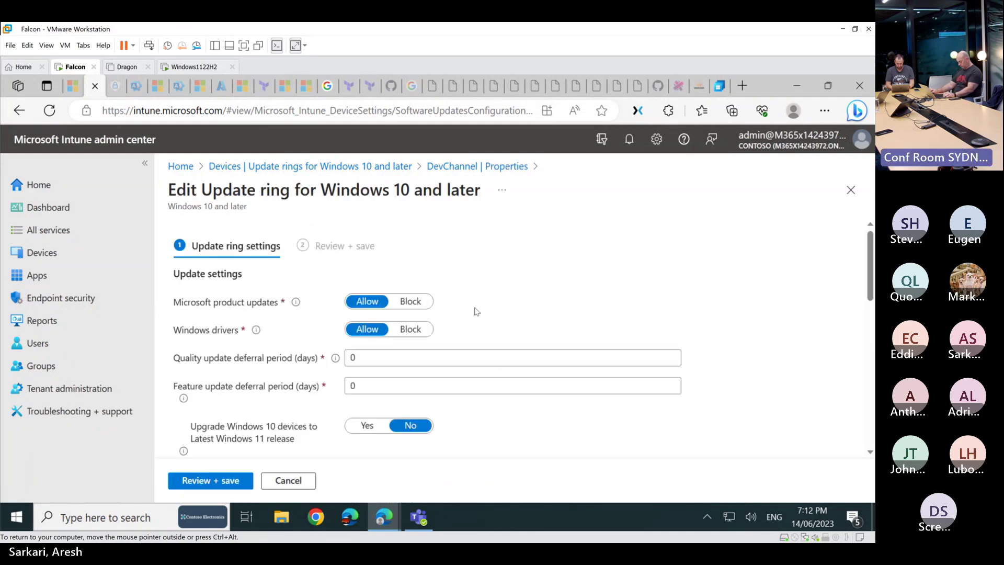
{"action": "scroll", "coordinate": [476, 311], "scroll_direction": "down", "scroll_amount": 5}
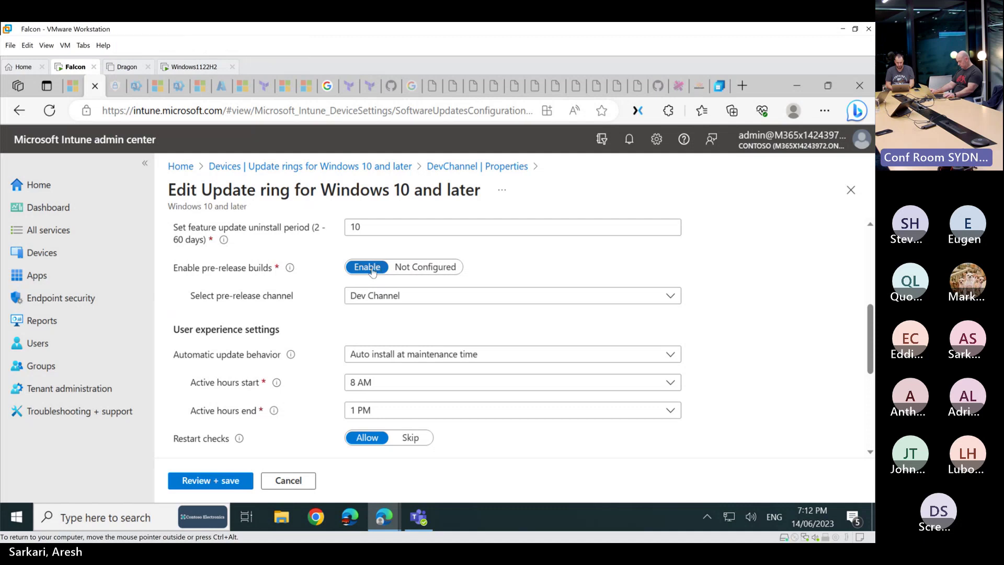
Review the pre-release channel list keeping Dev Channel, then go back to the update rings list.
{"action": "left_click", "coordinate": [395, 301]}
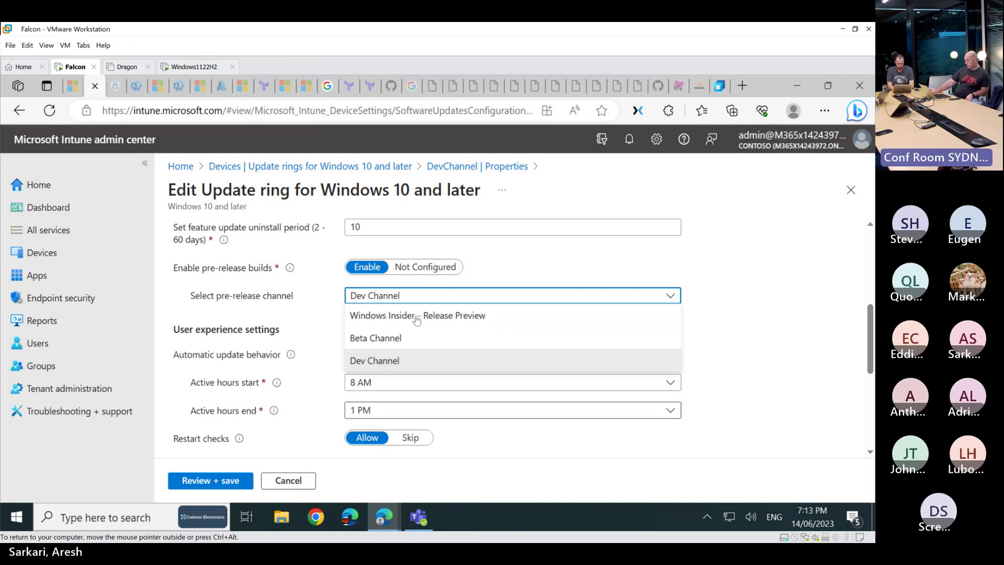
{"action": "left_click", "coordinate": [389, 173]}
{"action": "left_click", "coordinate": [389, 166]}
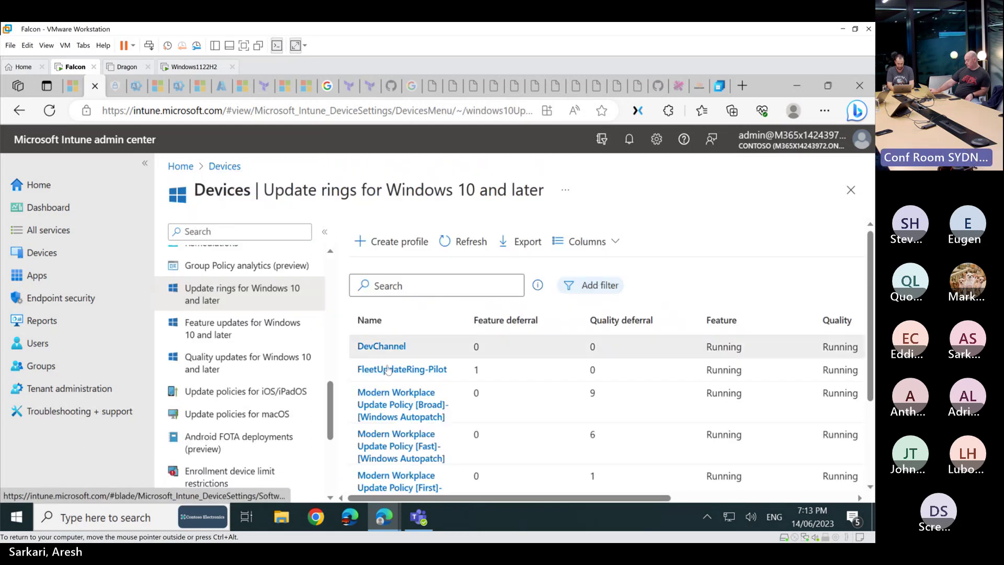
{"action": "scroll", "coordinate": [388, 369], "scroll_direction": "down", "scroll_amount": 3}
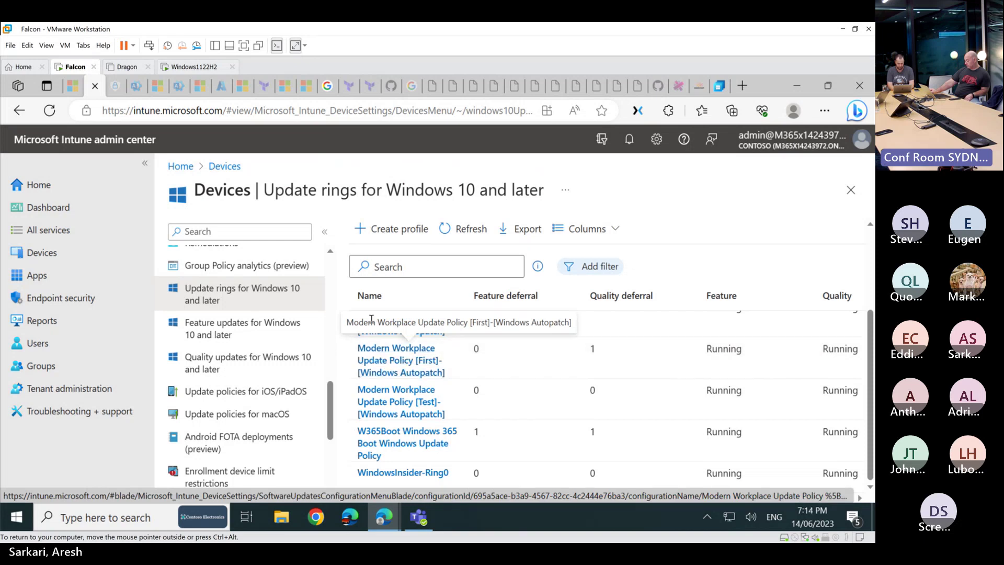
Switch to the Windows1122H2 VM and check the W365Boot app's failed install in Company Portal.
{"action": "left_click", "coordinate": [196, 69]}
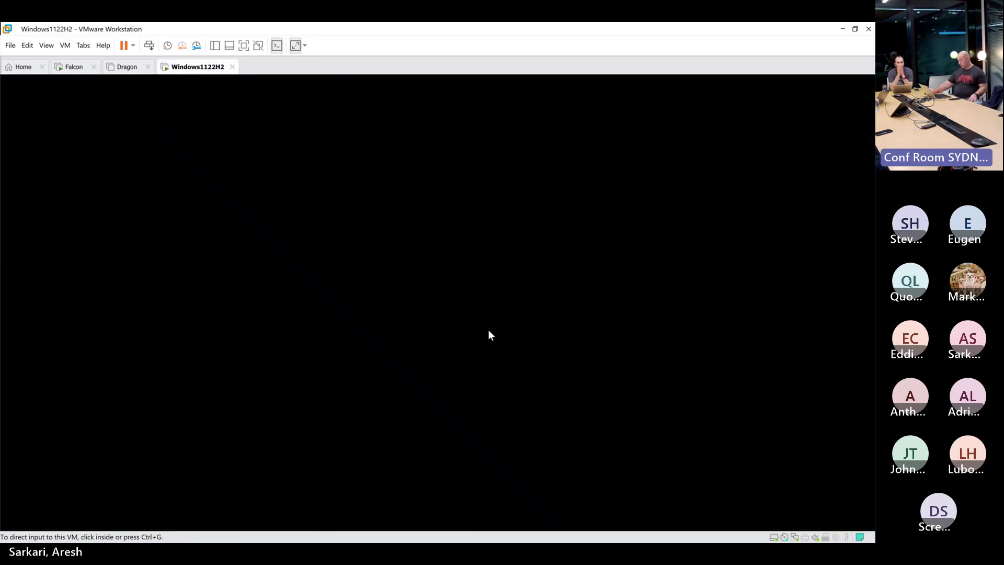
{"action": "left_click", "coordinate": [633, 325]}
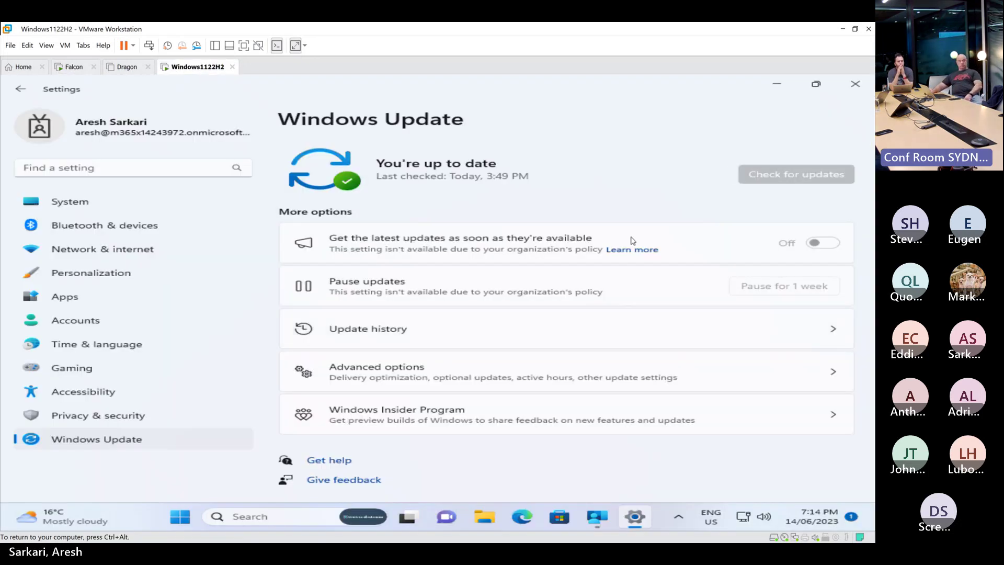
{"action": "left_click", "coordinate": [604, 515]}
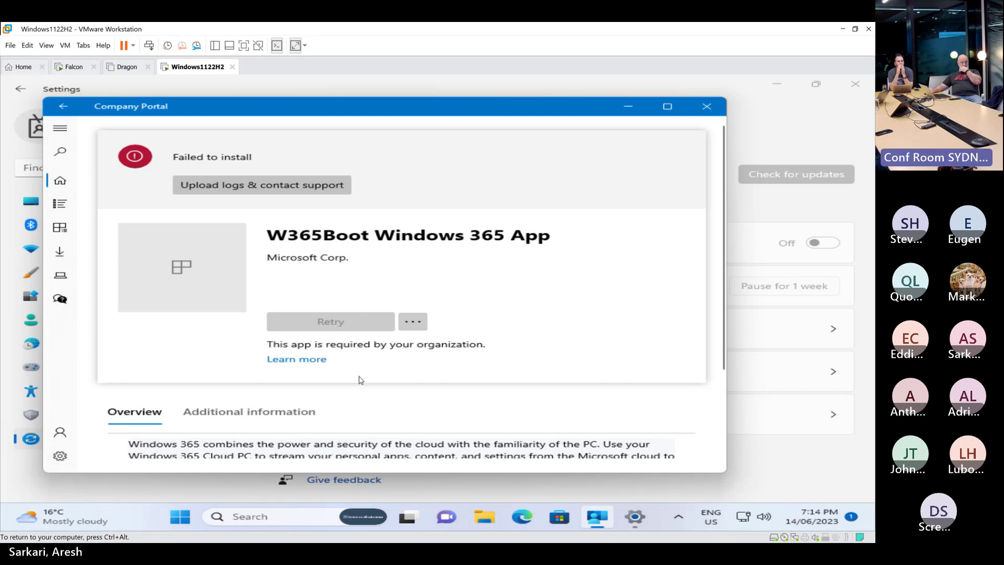
{"action": "scroll", "coordinate": [356, 375], "scroll_direction": "down", "scroll_amount": 2}
{"action": "scroll", "coordinate": [357, 376], "scroll_direction": "down", "scroll_amount": 1}
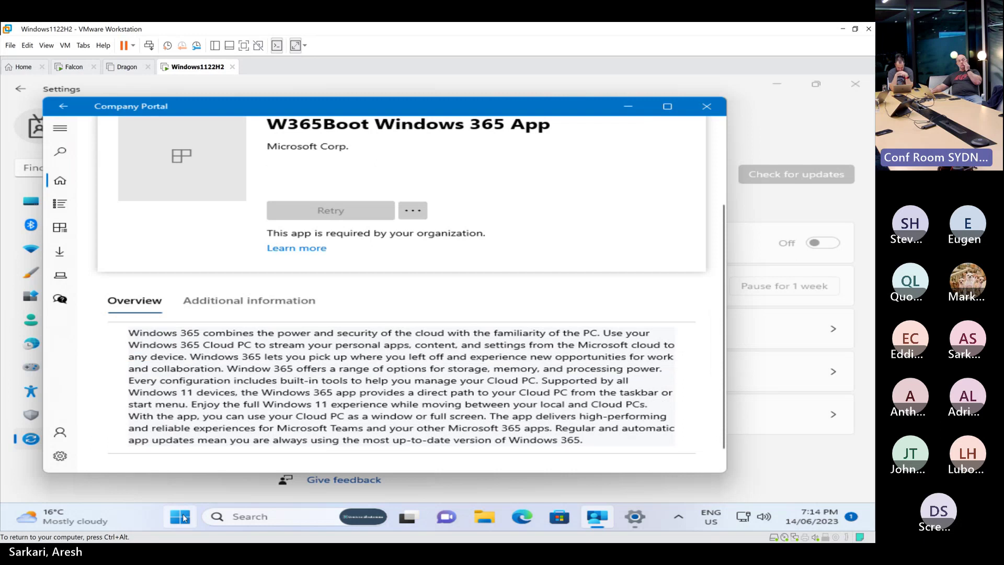
Sign out of the VM's Windows session from the Start menu.
{"action": "left_click", "coordinate": [184, 517]}
{"action": "left_click", "coordinate": [240, 476]}
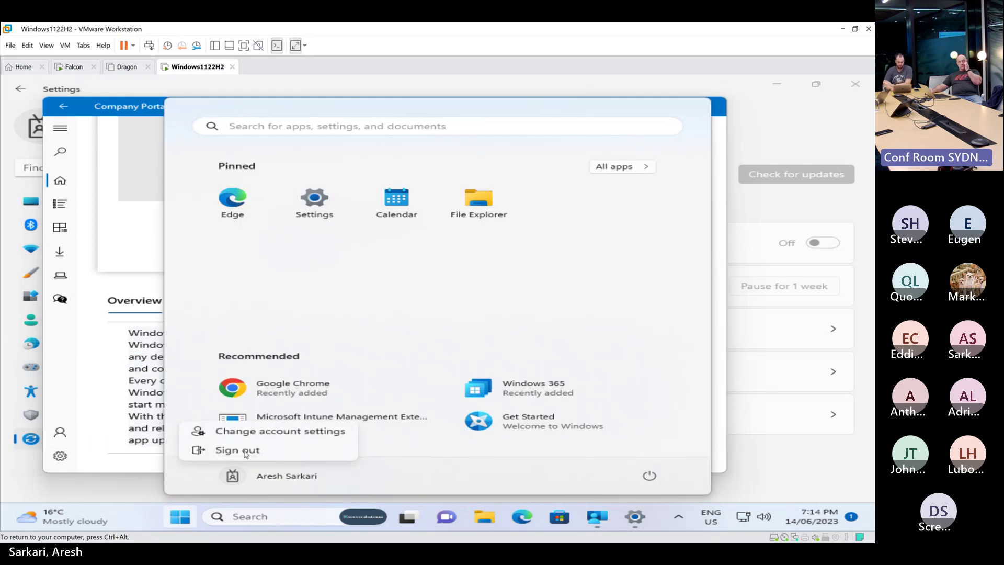
{"action": "left_click", "coordinate": [245, 453]}
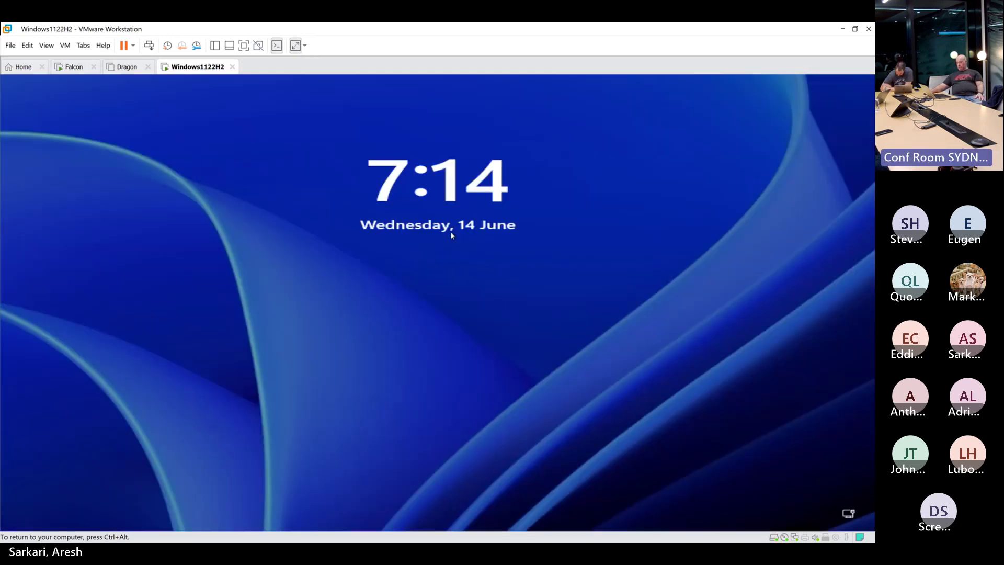
Wake the Windows1122H2 VM and dismiss its lock screen to reach the Other user sign-in.
{"action": "left_click", "coordinate": [438, 193]}
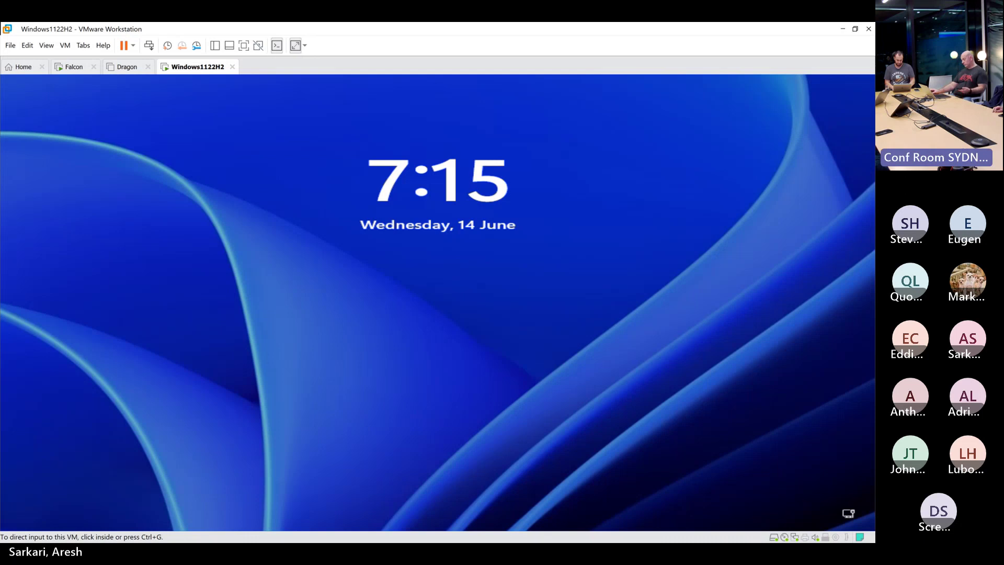
{"action": "left_click", "coordinate": [605, 334]}
{"action": "left_click", "coordinate": [606, 335]}
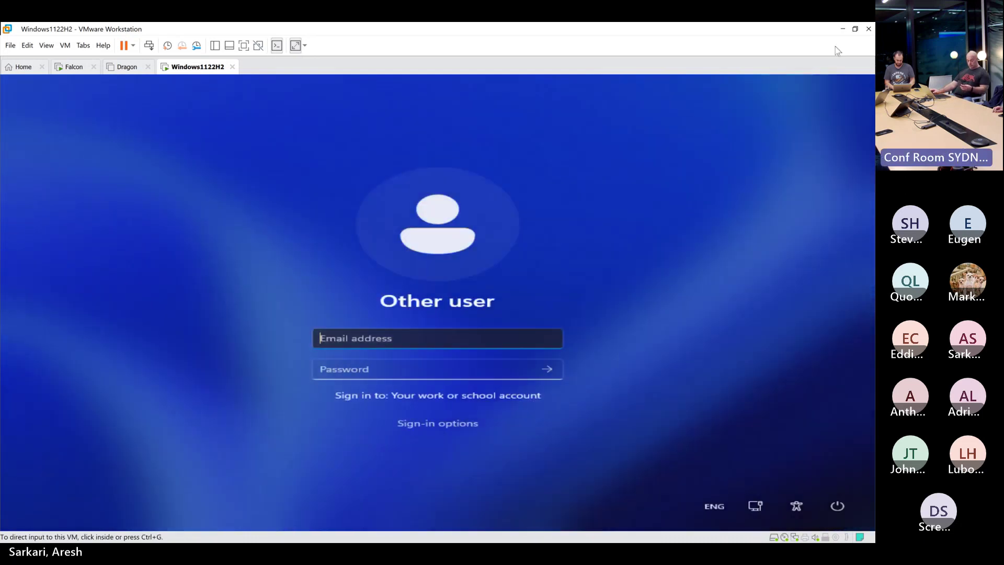